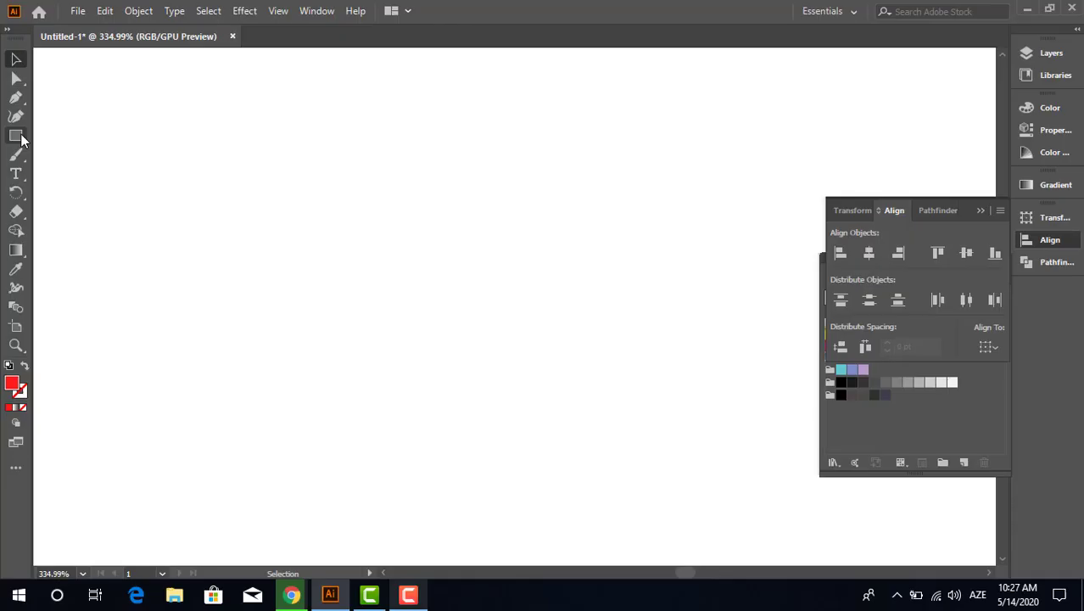
Draw a red square and round its left corners into a semicircle
{"action": "left_click_drag", "start_coordinate": [465, 165], "coordinate": [218, 412]}
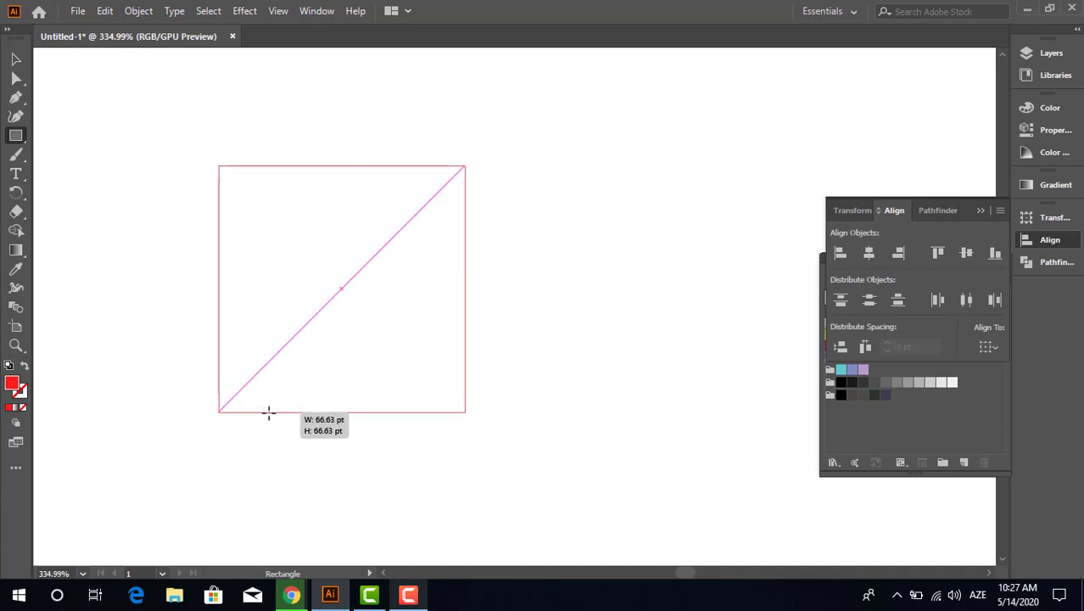
{"action": "left_click", "coordinate": [18, 81]}
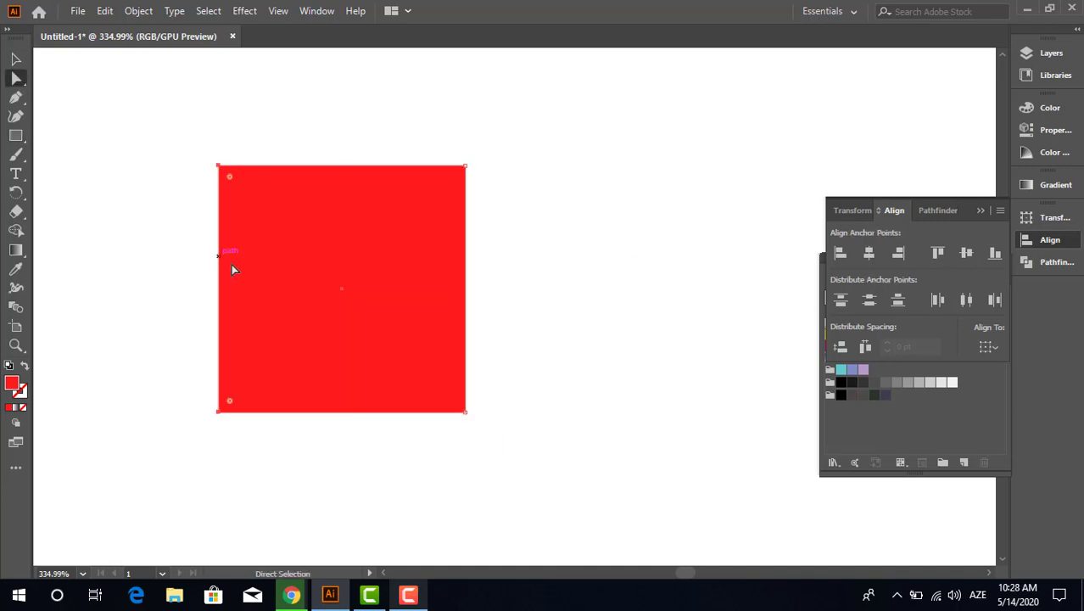
{"action": "left_click_drag", "start_coordinate": [233, 177], "coordinate": [559, 305]}
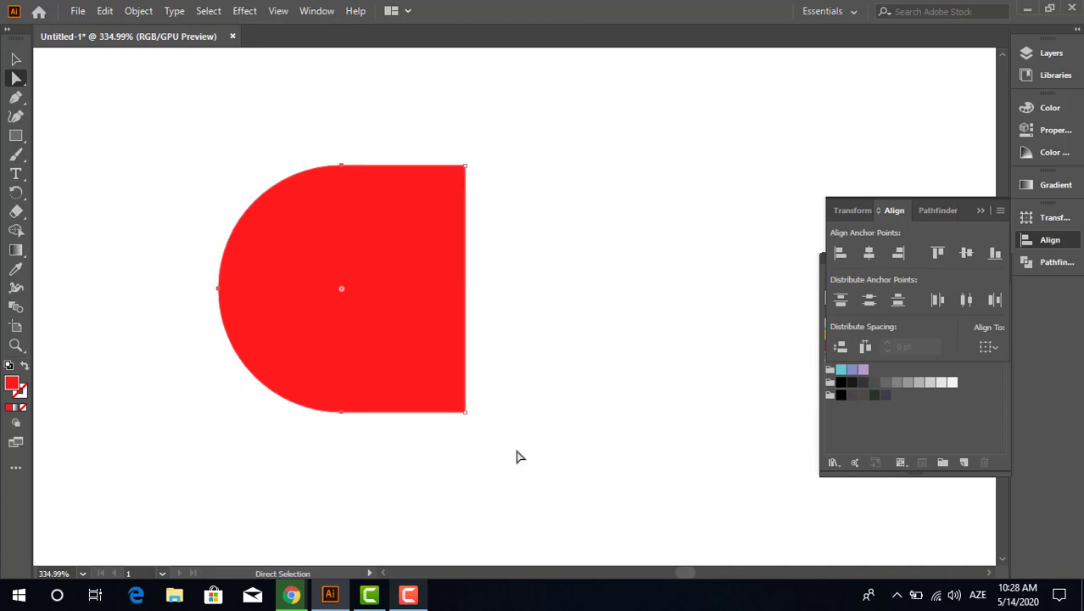
{"action": "scroll", "coordinate": [468, 204], "scroll_direction": "up", "scroll_amount": 1}
Pull the shape's right edge inward to leave a half-disc
{"action": "left_click_drag", "start_coordinate": [469, 297], "coordinate": [348, 273]}
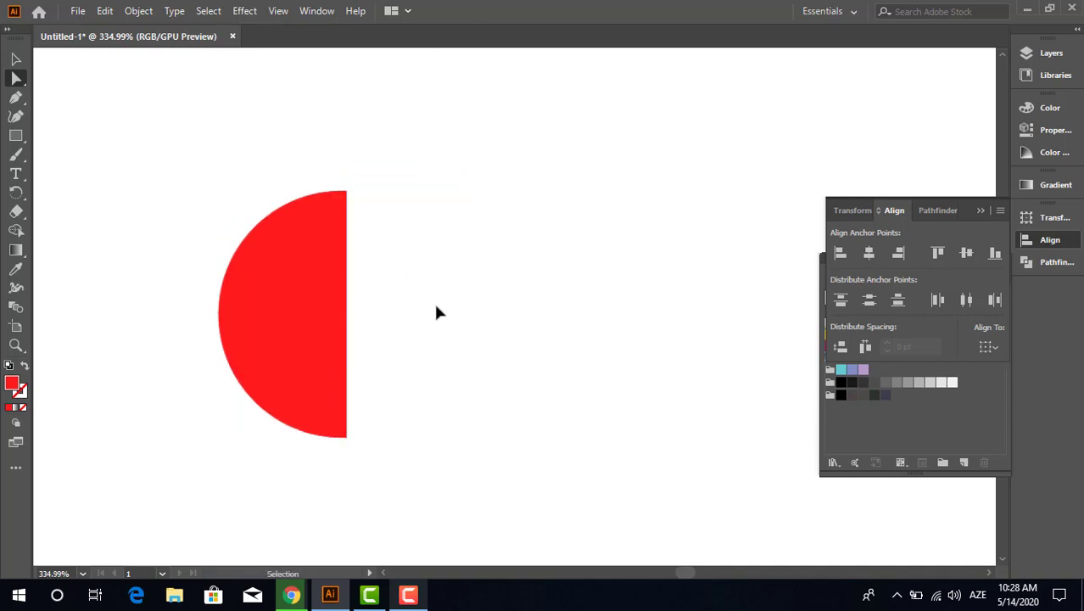
{"action": "key", "text": "ctrl+z"}
{"action": "mouse_move", "coordinate": [438, 312]}
{"action": "left_mouse_down"}
{"action": "mouse_move", "coordinate": [345, 230]}
{"action": "mouse_move", "coordinate": [339, 317]}
{"action": "mouse_move", "coordinate": [367, 322]}
{"action": "left_mouse_up"}
Move the half-disc up and right and tilt it so its flat edge leans
{"action": "left_click", "coordinate": [15, 58]}
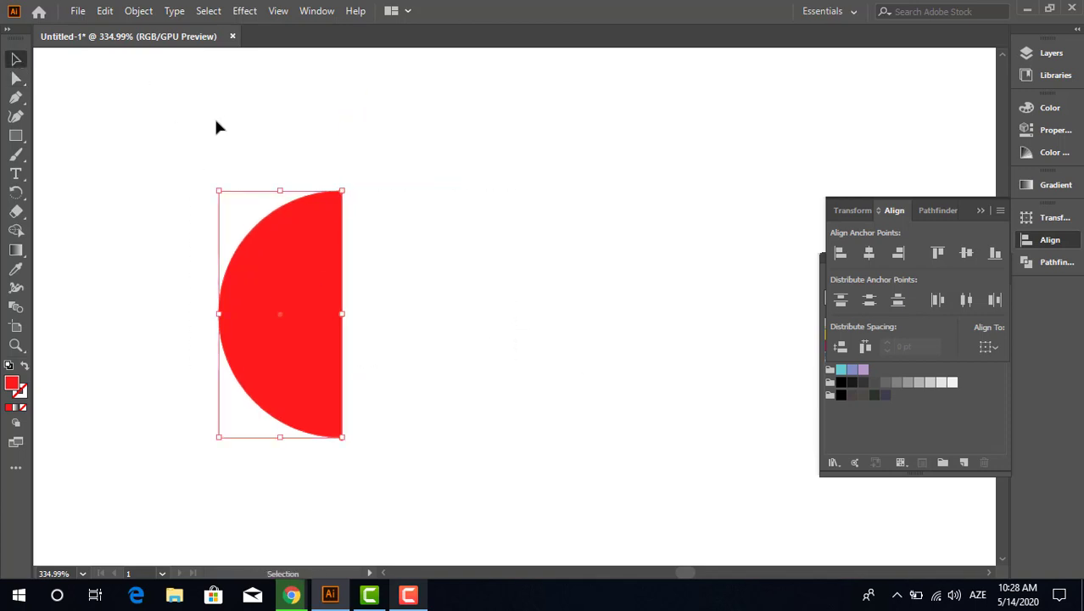
{"action": "left_click_drag", "start_coordinate": [356, 246], "coordinate": [479, 205]}
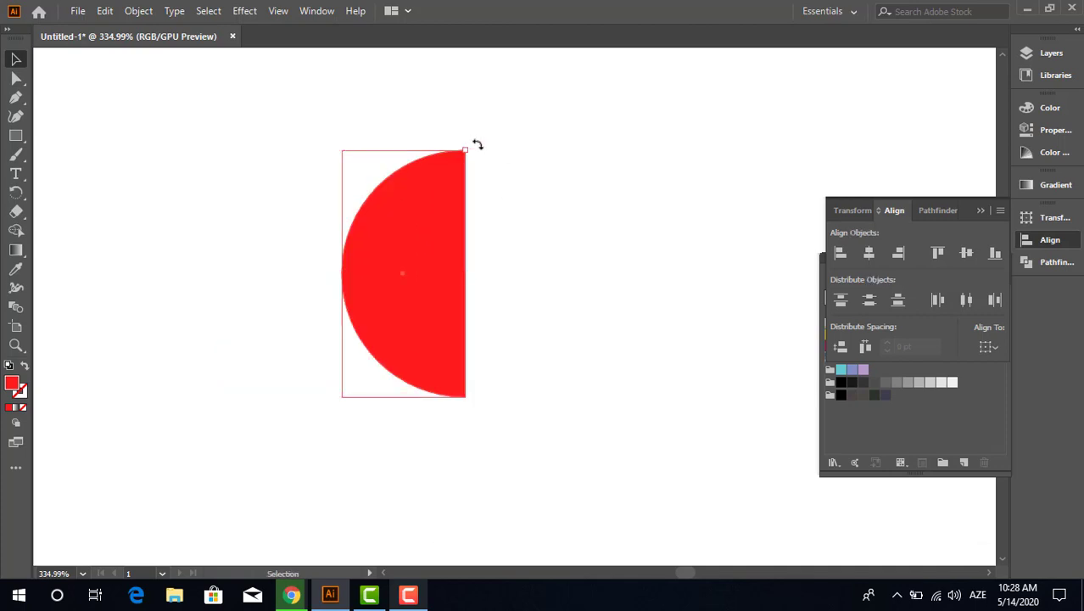
{"action": "left_click_drag", "start_coordinate": [477, 145], "coordinate": [525, 190]}
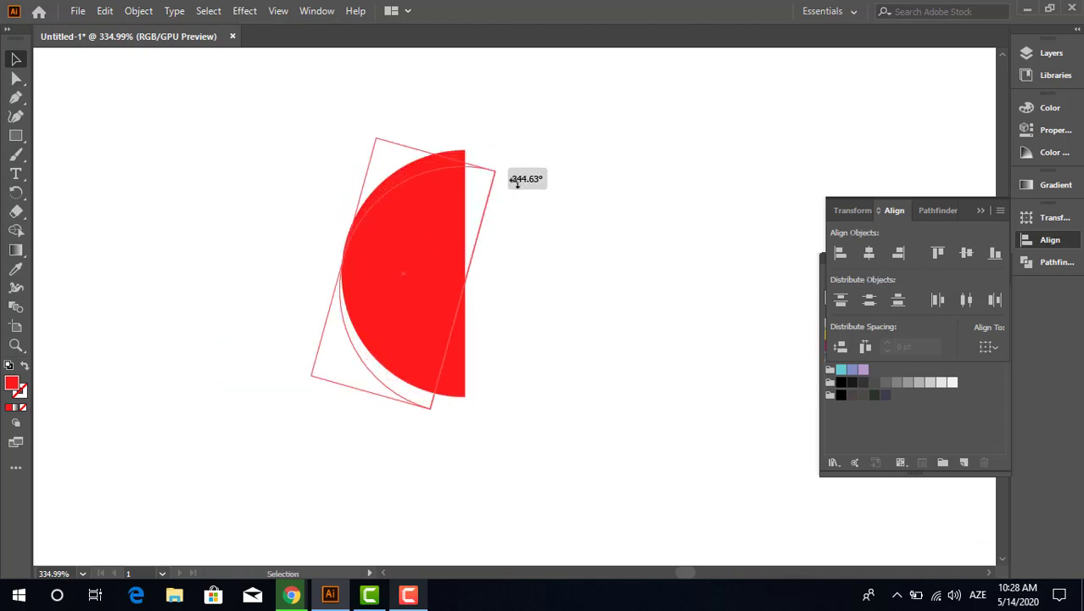
{"action": "left_click", "coordinate": [938, 210]}
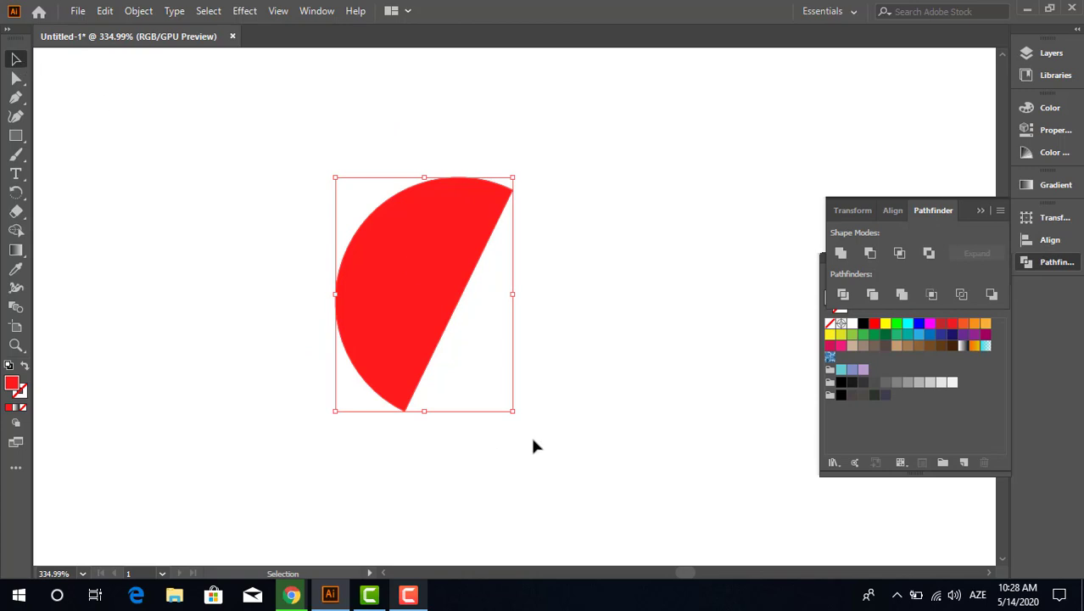
{"action": "left_click_drag", "start_coordinate": [520, 417], "coordinate": [624, 352]}
Try a reflected copy of the half-disc, undo it, and zoom in on the shape
{"action": "left_click_drag", "start_coordinate": [401, 286], "coordinate": [490, 306]}
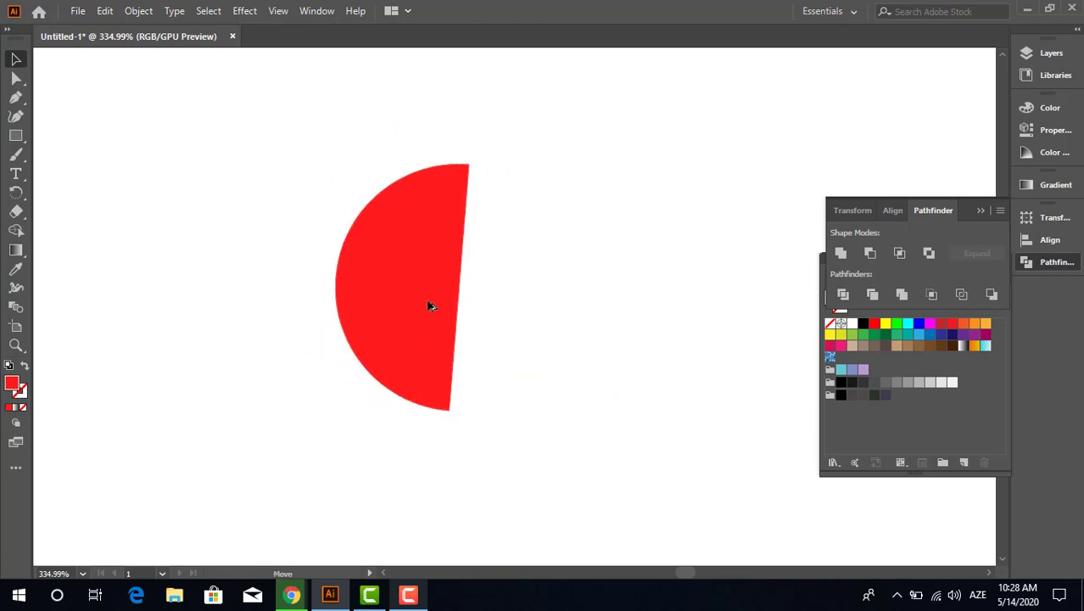
{"action": "right_click", "coordinate": [490, 306]}
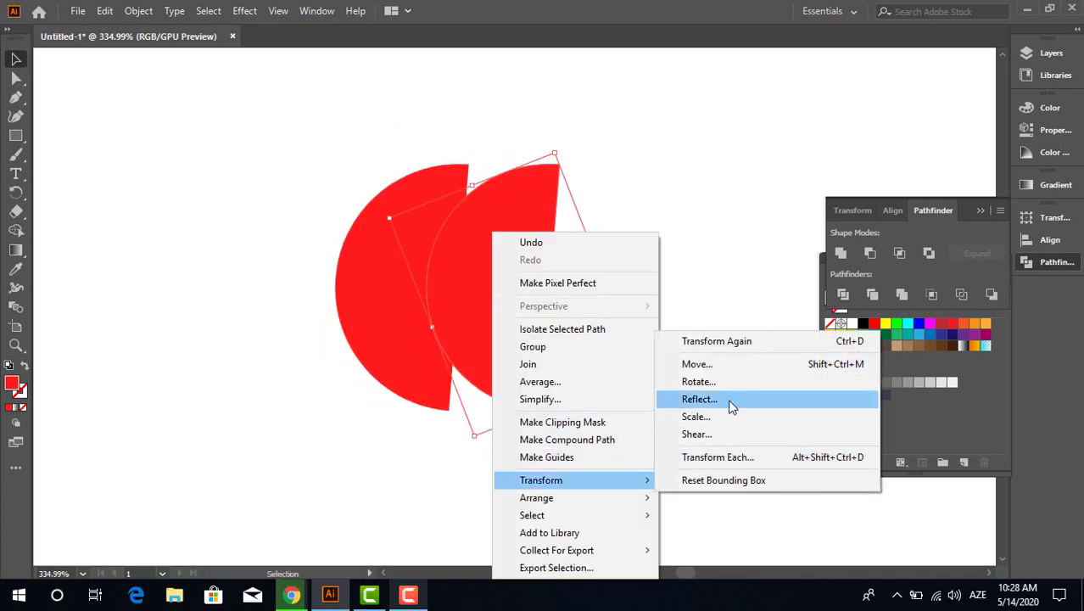
{"action": "left_click", "coordinate": [730, 403]}
{"action": "left_click", "coordinate": [645, 396]}
{"action": "key", "text": "ctrl+z"}
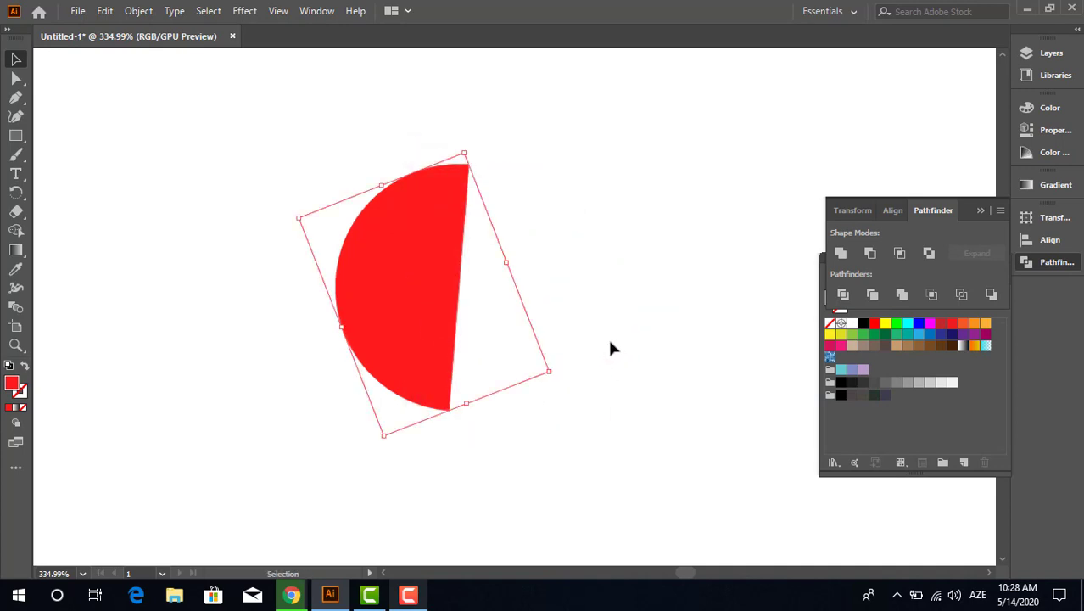
{"action": "key", "text": "z"}
{"action": "left_click", "coordinate": [459, 264]}
{"action": "left_click_drag", "start_coordinate": [500, 300], "coordinate": [431, 274]}
{"action": "left_click_drag", "start_coordinate": [370, 350], "coordinate": [382, 399]}
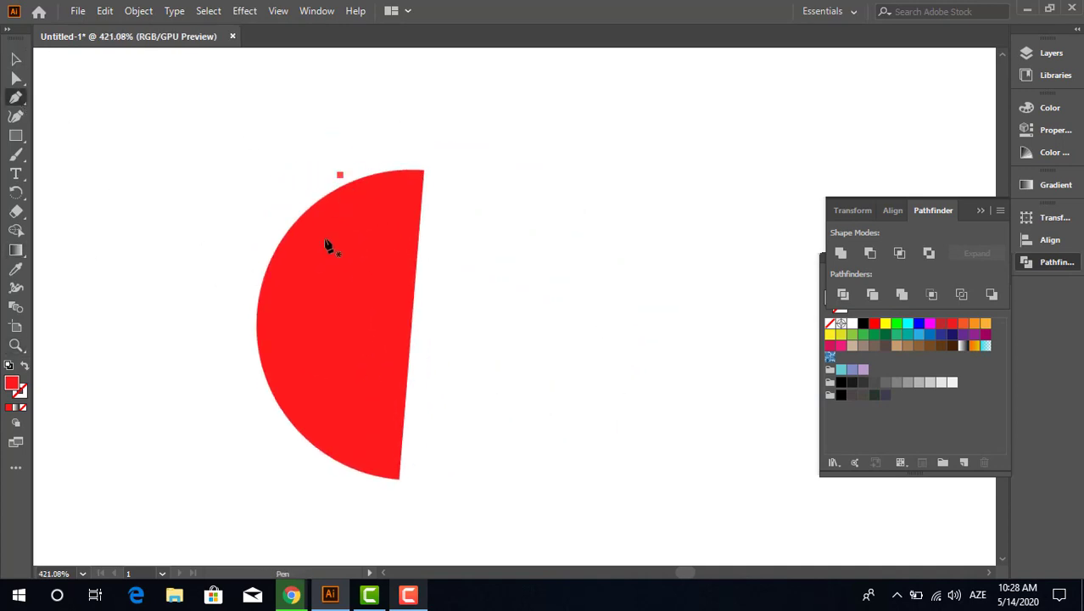
Draw a closed crescent outline with the Pen tool along the half-disc's left side
{"action": "left_click", "coordinate": [339, 174]}
{"action": "left_click_drag", "start_coordinate": [351, 416], "coordinate": [476, 460]}
{"action": "key", "text": "ctrl+z"}
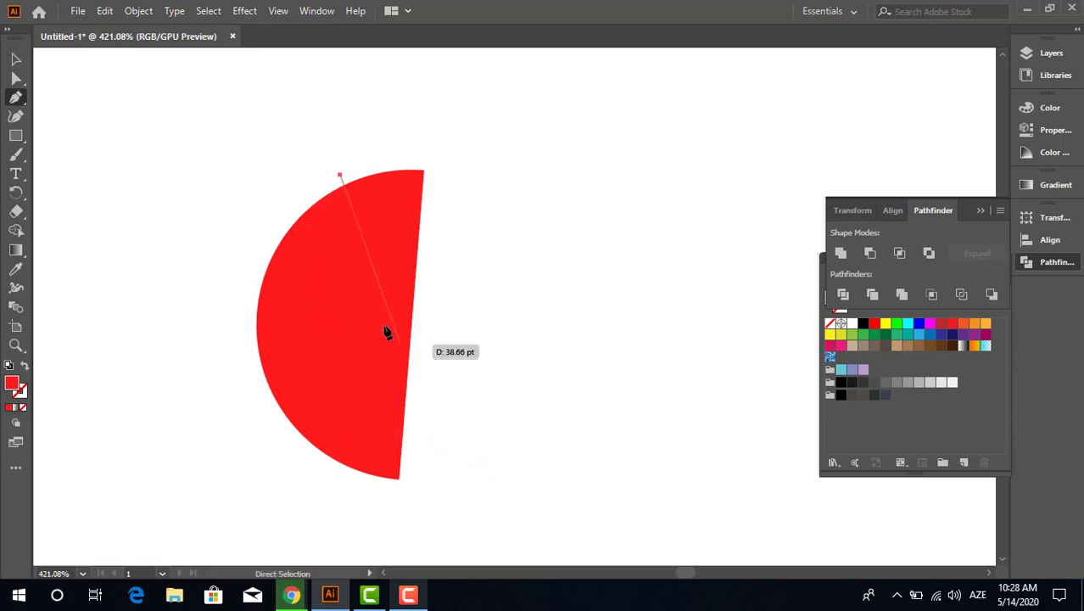
{"action": "left_click_drag", "start_coordinate": [354, 377], "coordinate": [458, 446]}
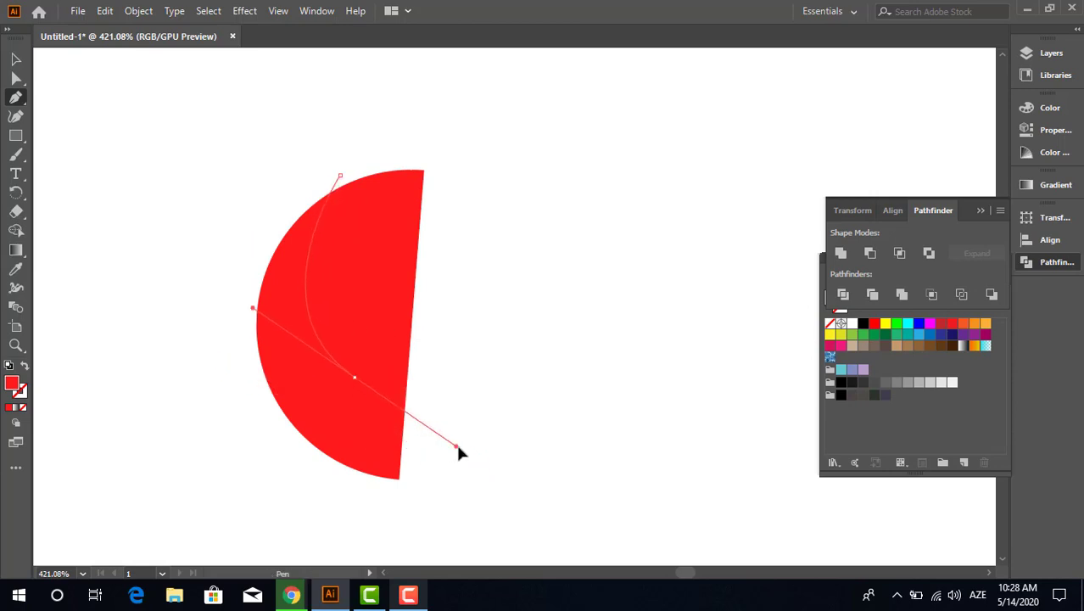
{"action": "left_click", "coordinate": [628, 311]}
{"action": "left_click_drag", "start_coordinate": [333, 503], "coordinate": [135, 384]}
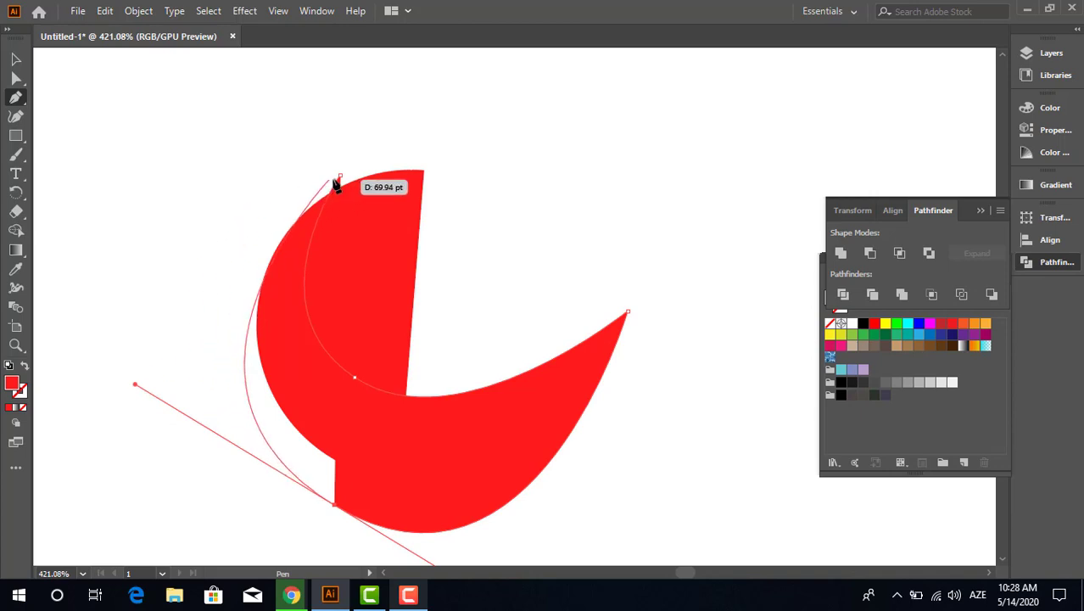
{"action": "mouse_move", "coordinate": [339, 176]}
{"action": "left_mouse_down"}
{"action": "mouse_move", "coordinate": [492, 190]}
{"action": "mouse_move", "coordinate": [537, 213]}
{"action": "left_mouse_up"}
Fill the crescent with darker red E50000 and bulge the lighter shape's left edge
{"action": "double_click", "coordinate": [13, 383]}
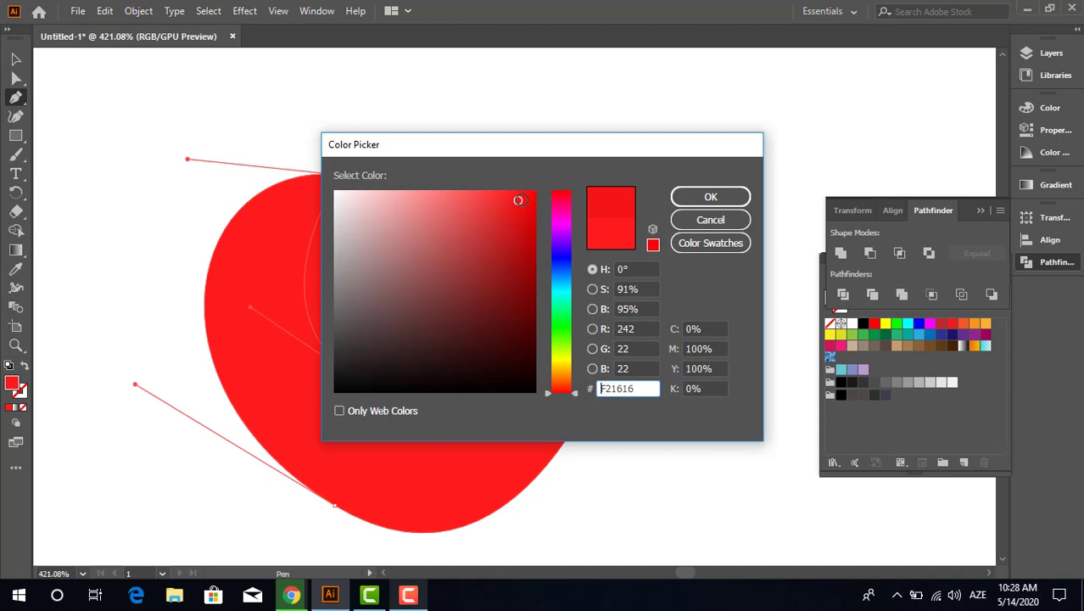
{"action": "left_click", "coordinate": [711, 197]}
{"action": "key", "text": "shift+grave"}
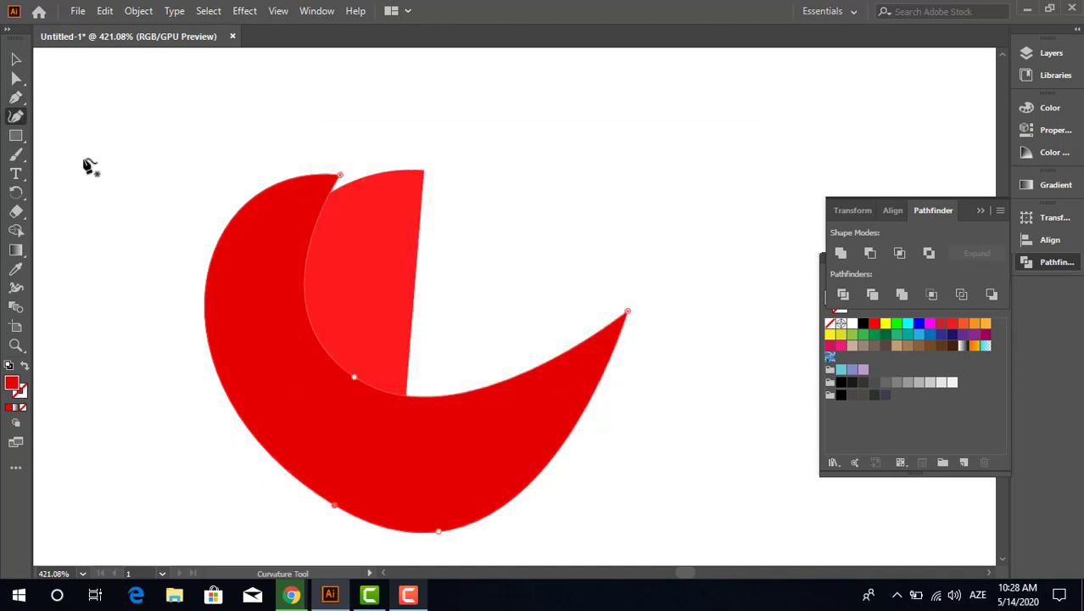
{"action": "left_click", "coordinate": [357, 377]}
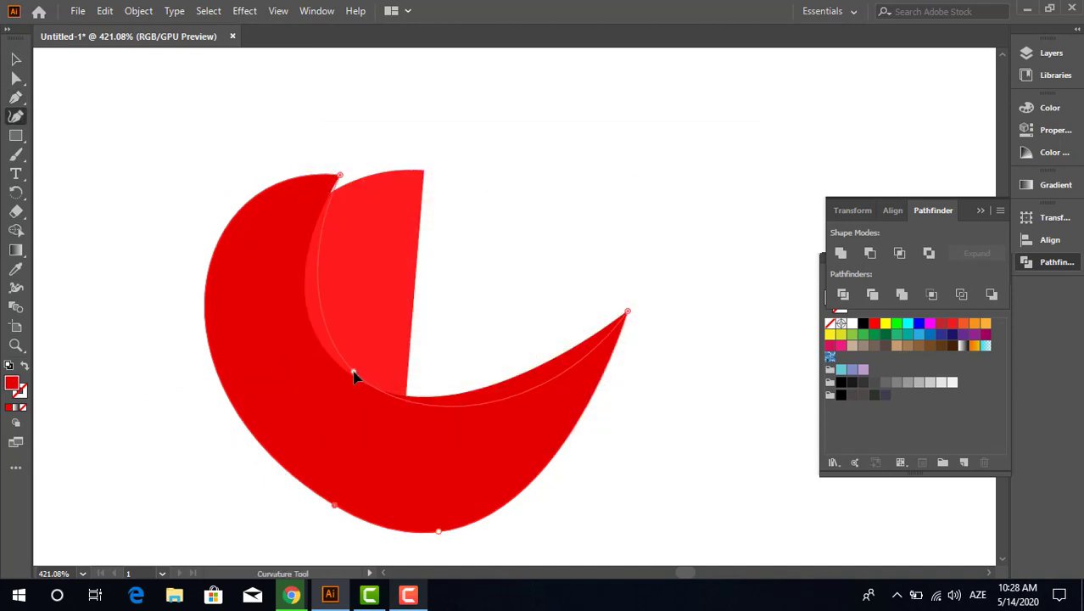
{"action": "left_click_drag", "start_coordinate": [321, 229], "coordinate": [307, 251]}
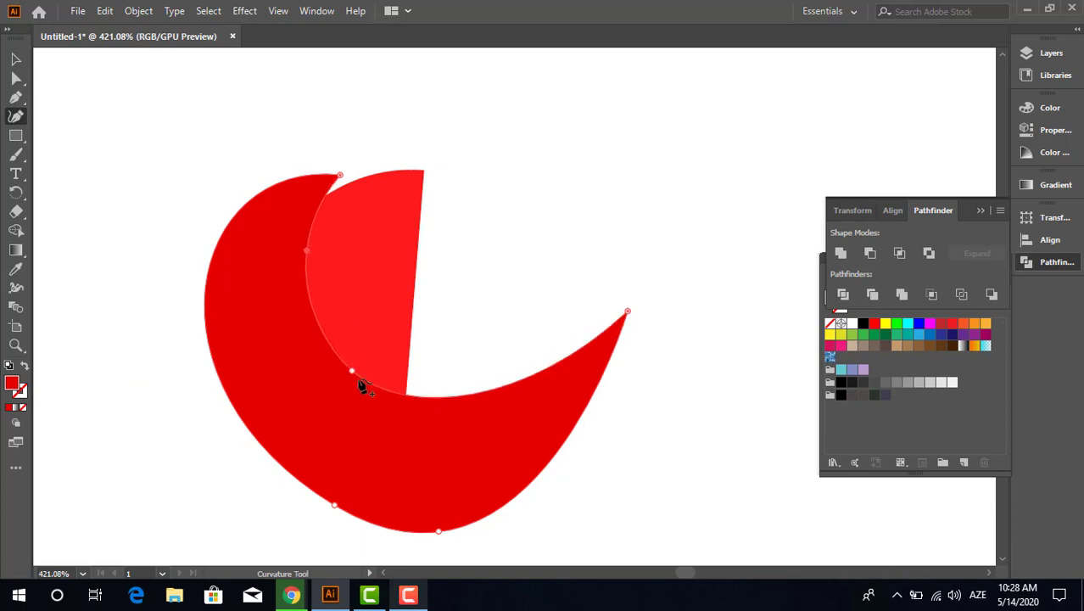
Delete the excess crescent inside the red group and zoom in on the half-disc
{"action": "left_click", "coordinate": [15, 58]}
{"action": "left_click", "coordinate": [360, 324]}
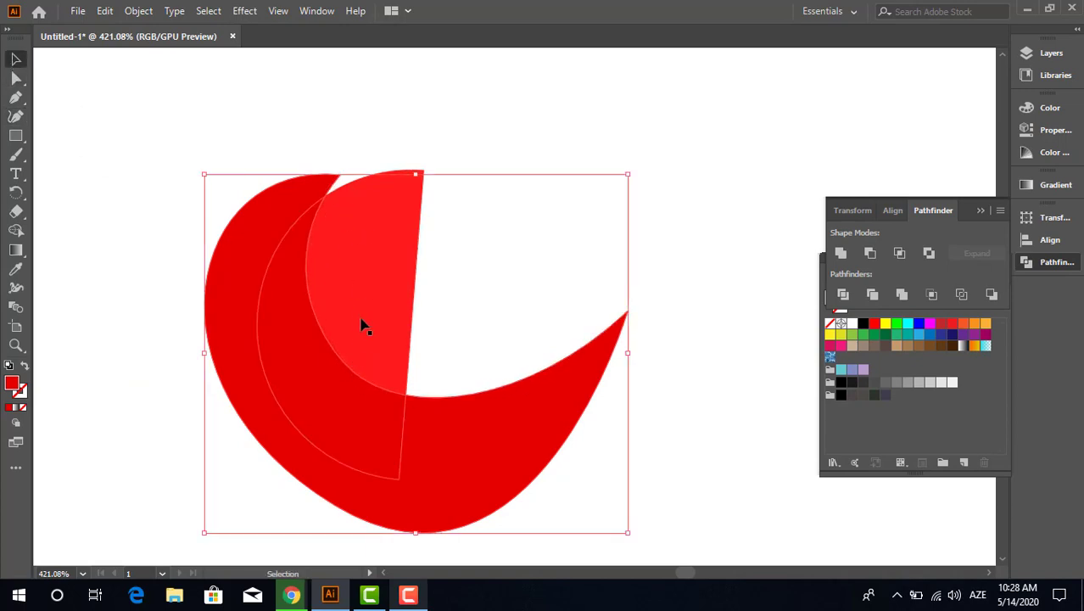
{"action": "left_click", "coordinate": [452, 322]}
{"action": "left_click", "coordinate": [411, 426]}
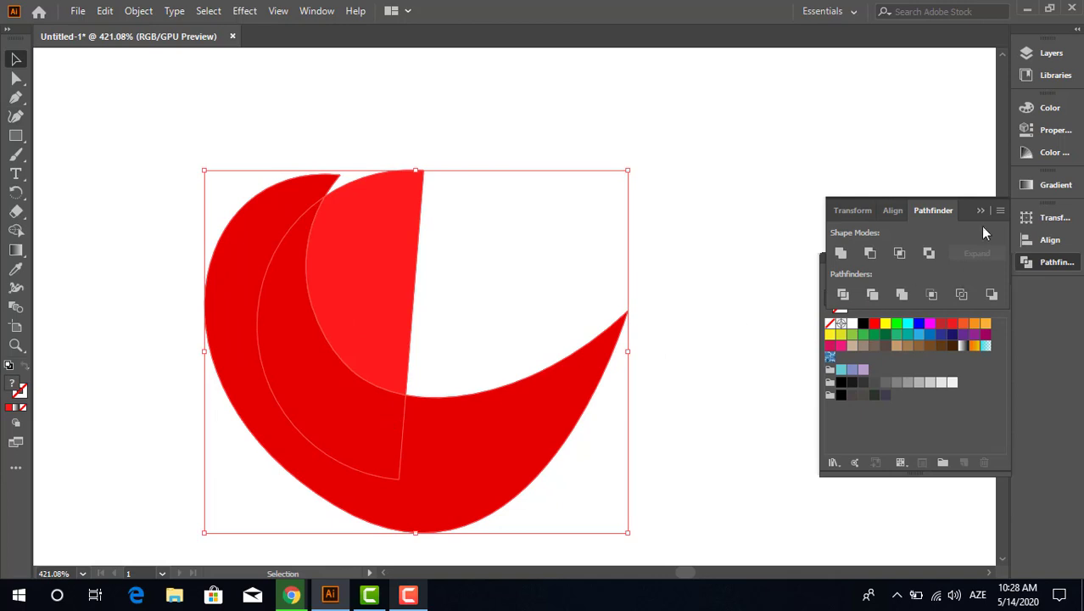
{"action": "double_click", "coordinate": [398, 356]}
{"action": "key", "text": "Delete"}
{"action": "key", "text": "Escape"}
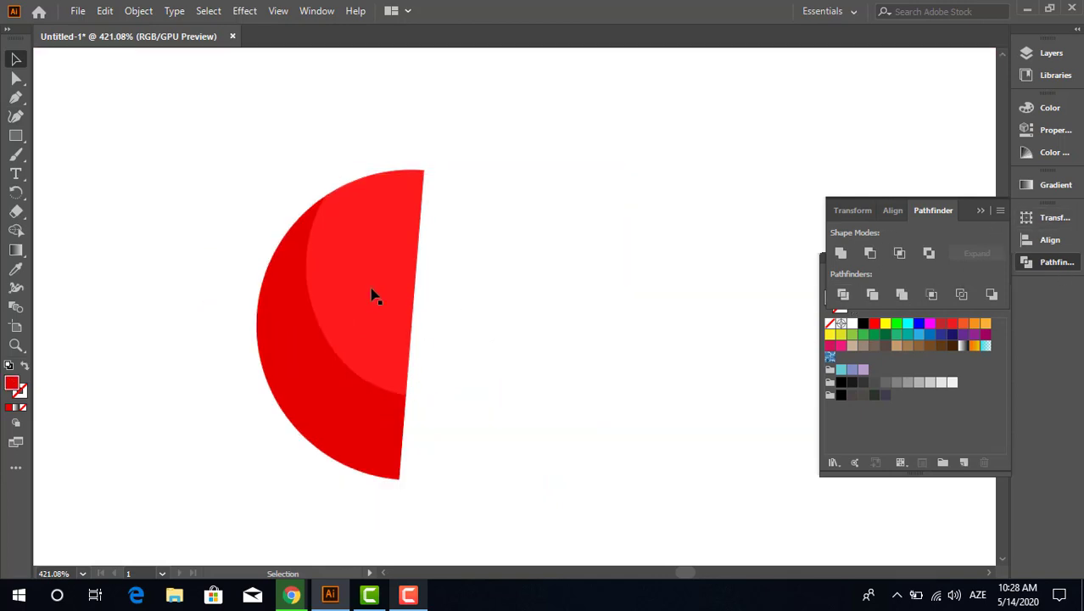
{"action": "key", "text": "z"}
{"action": "left_click_drag", "start_coordinate": [373, 314], "coordinate": [416, 370]}
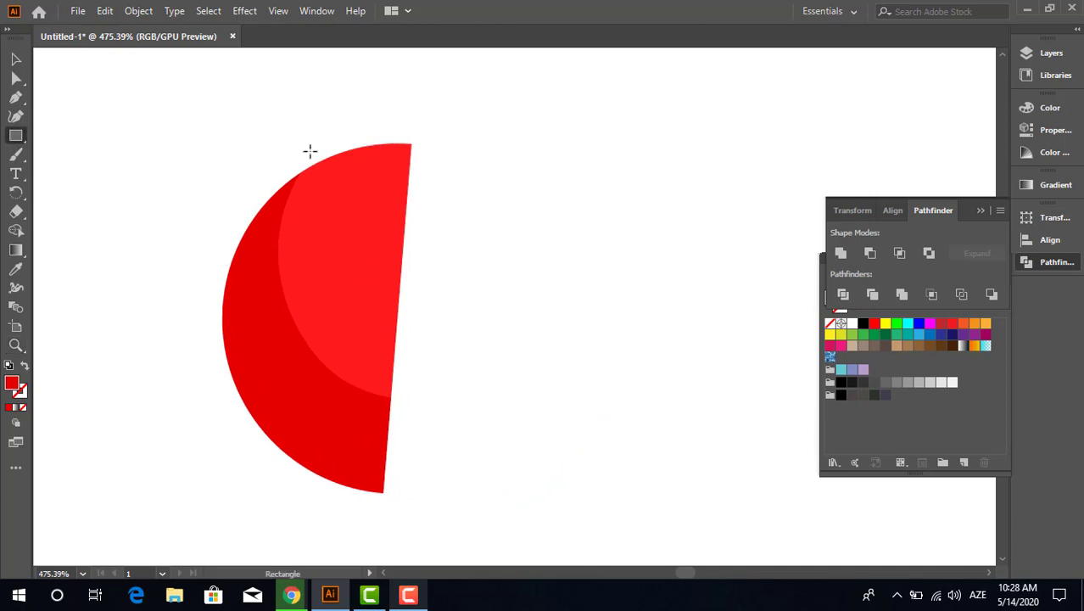
Draw a small white rectangle at the half-disc's top and round its bottom-left corner
{"action": "mouse_move", "coordinate": [367, 129]}
{"action": "left_mouse_down"}
{"action": "mouse_move", "coordinate": [417, 225]}
{"action": "mouse_move", "coordinate": [417, 214]}
{"action": "left_mouse_up"}
{"action": "left_click", "coordinate": [16, 268]}
{"action": "left_click", "coordinate": [145, 278]}
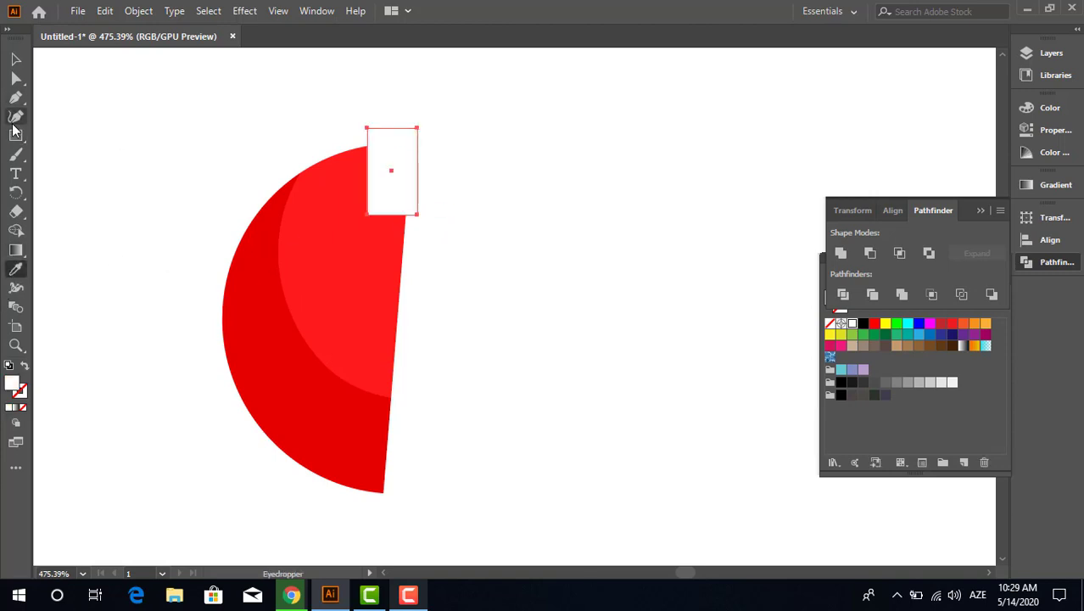
{"action": "left_click", "coordinate": [367, 213]}
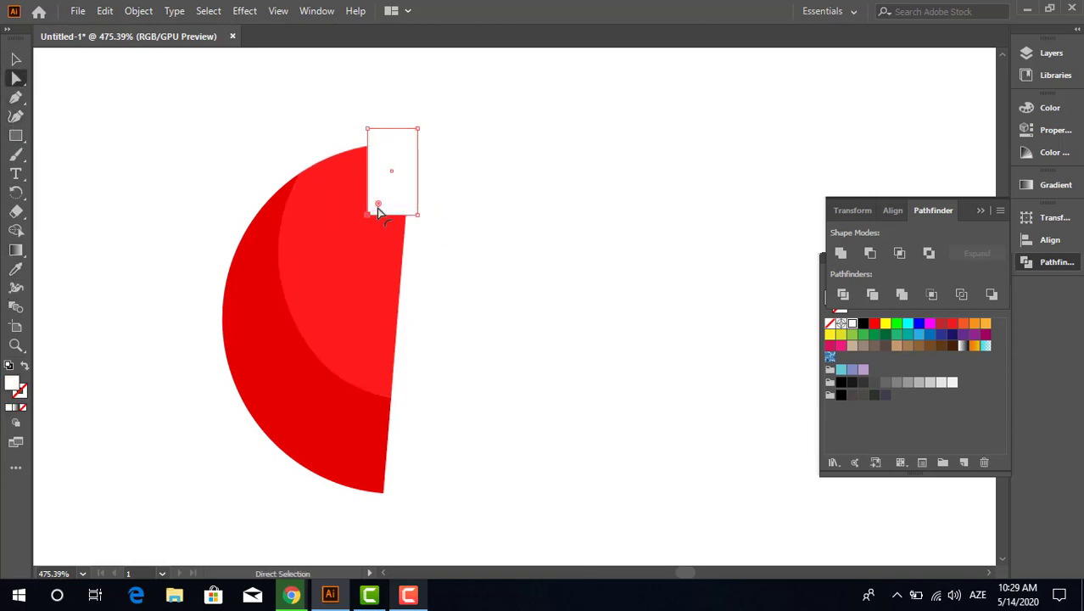
{"action": "left_click_drag", "start_coordinate": [381, 201], "coordinate": [402, 201]}
{"action": "left_click", "coordinate": [15, 59]}
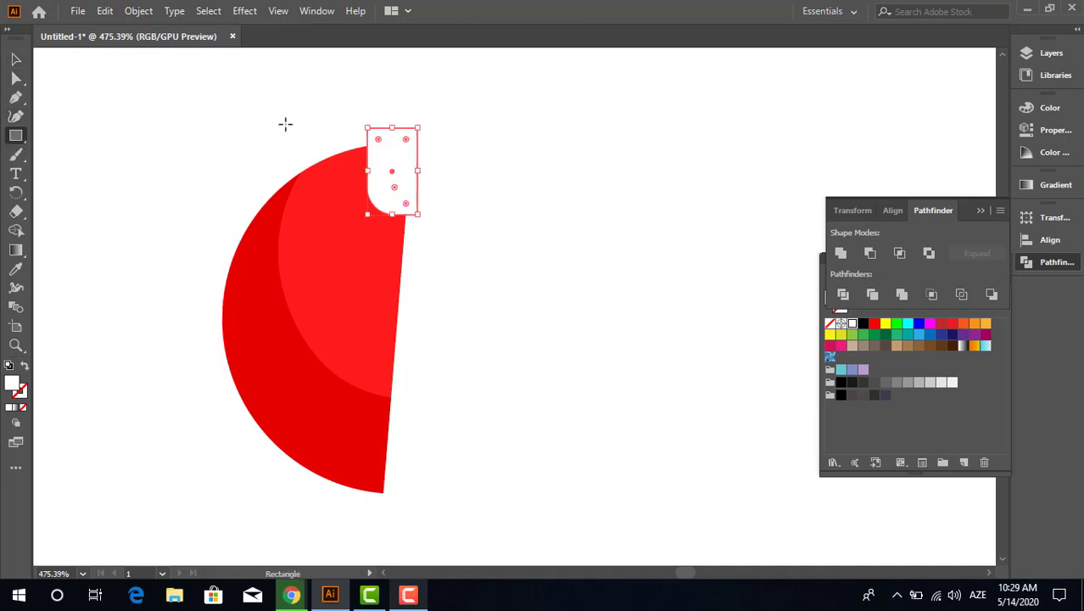
Add a wide white rectangle over the top and round the inner corner into a concave arc
{"action": "left_click_drag", "start_coordinate": [285, 124], "coordinate": [393, 170]}
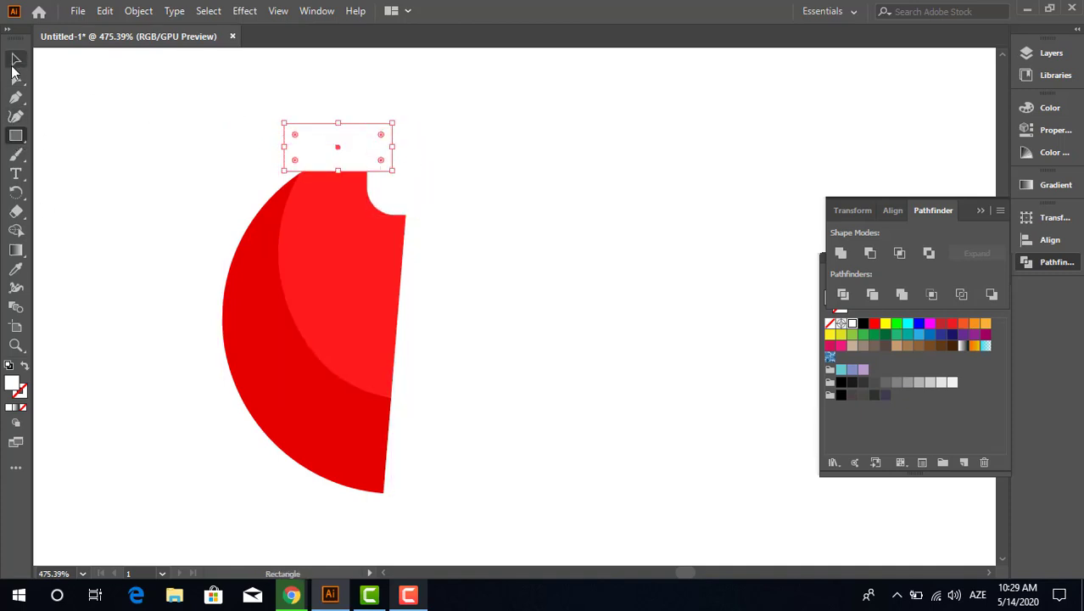
{"action": "left_click", "coordinate": [16, 59]}
{"action": "left_click", "coordinate": [410, 186]}
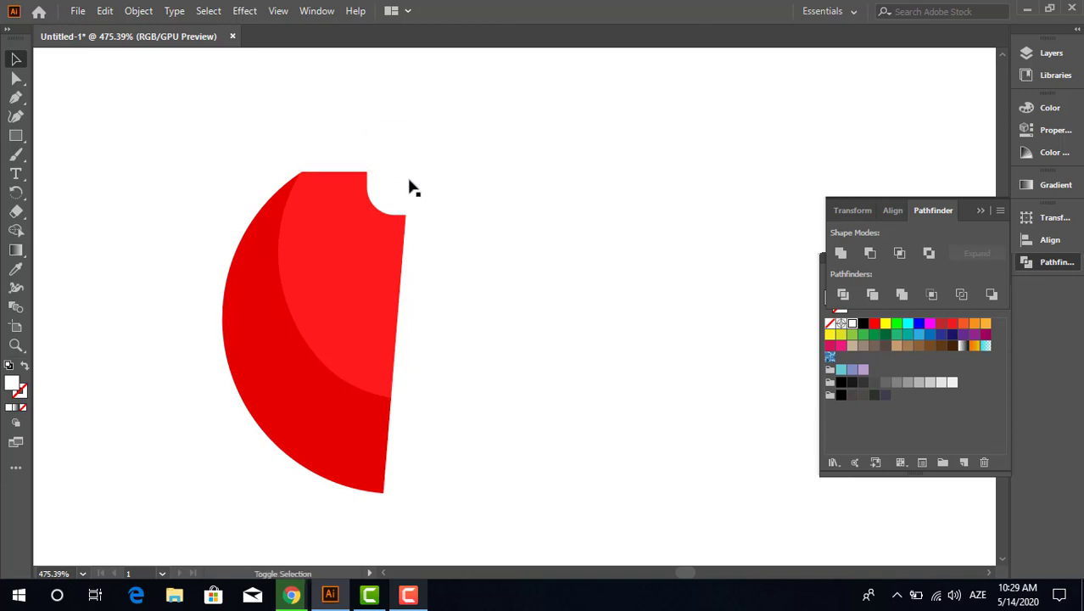
{"action": "left_click", "coordinate": [348, 156], "text": "shift"}
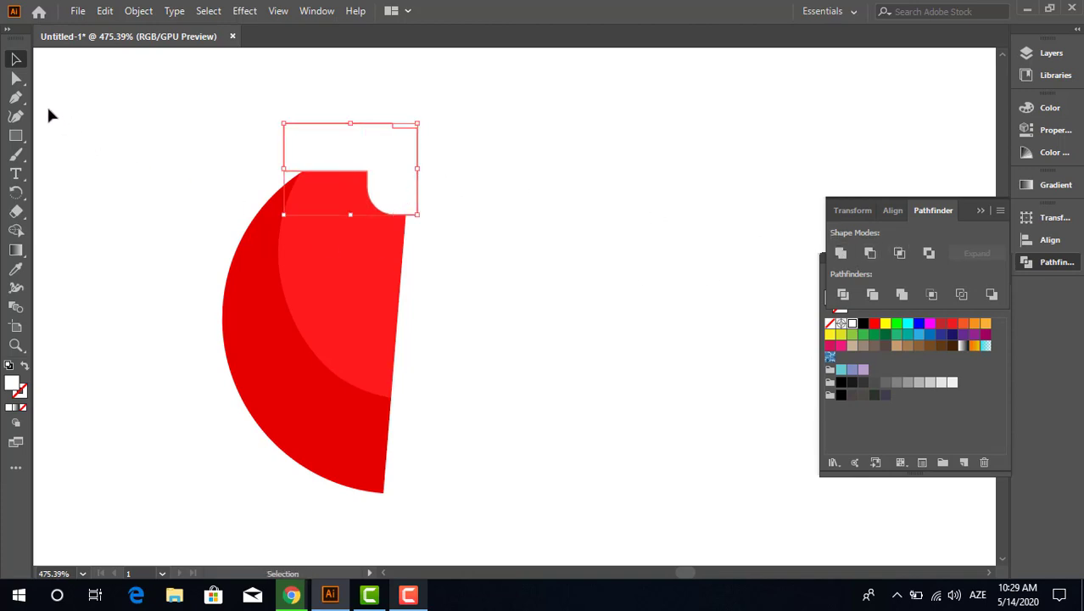
{"action": "key", "text": "a"}
{"action": "left_click", "coordinate": [366, 172]}
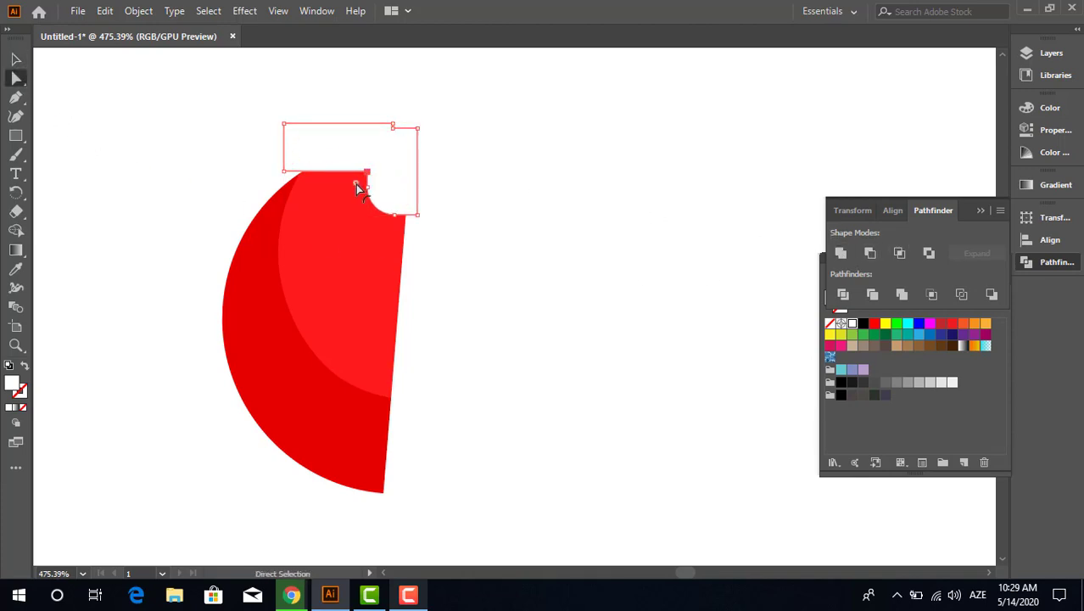
{"action": "left_click_drag", "start_coordinate": [347, 202], "coordinate": [443, 311]}
Round the white cutting shape's lower-left corner into an arc
{"action": "left_click", "coordinate": [15, 58]}
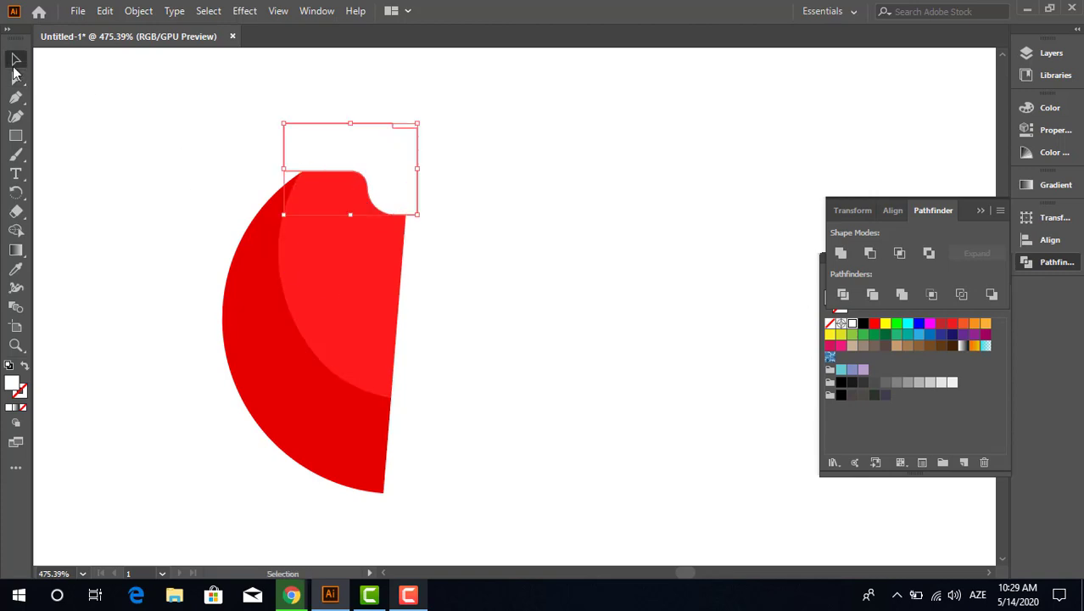
{"action": "left_click", "coordinate": [392, 288]}
{"action": "left_click", "coordinate": [406, 191]}
{"action": "left_click", "coordinate": [15, 78]}
{"action": "left_click_drag", "start_coordinate": [305, 177], "coordinate": [293, 165]}
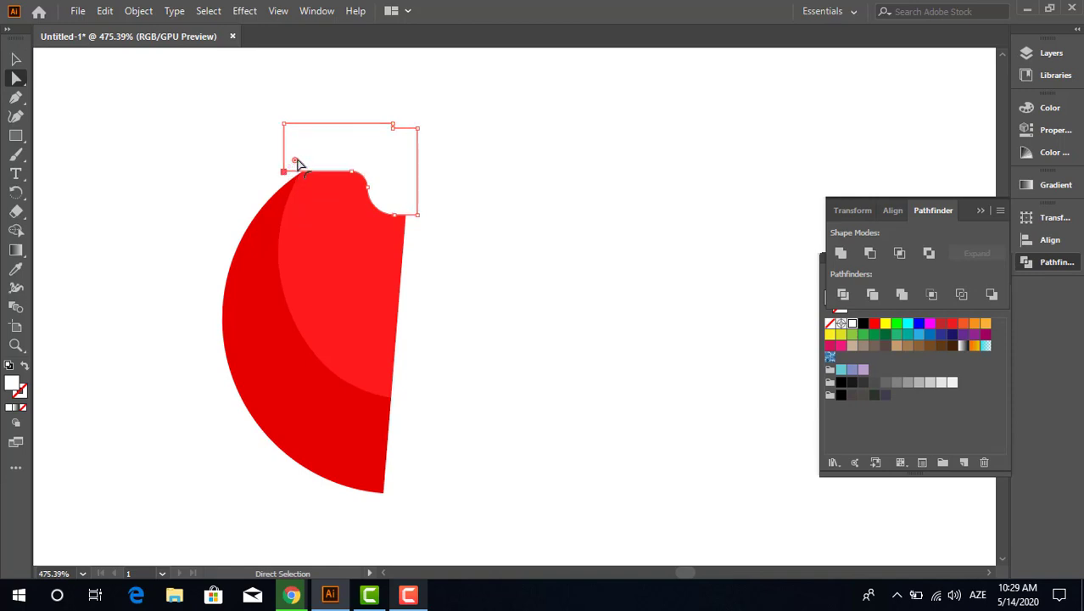
{"action": "left_click_drag", "start_coordinate": [403, 136], "coordinate": [404, 137]}
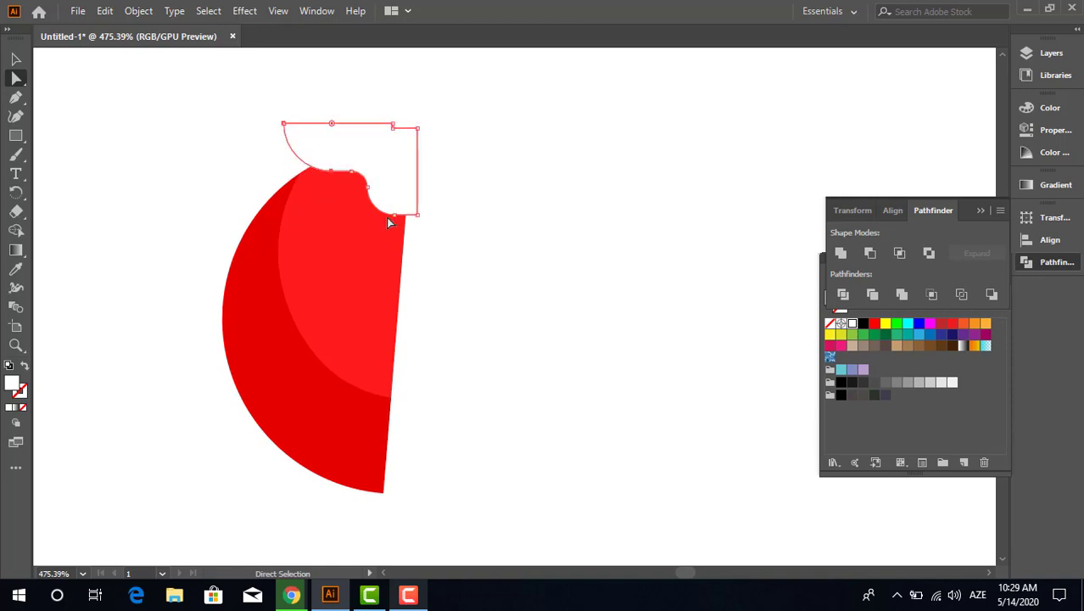
{"action": "left_click", "coordinate": [15, 59]}
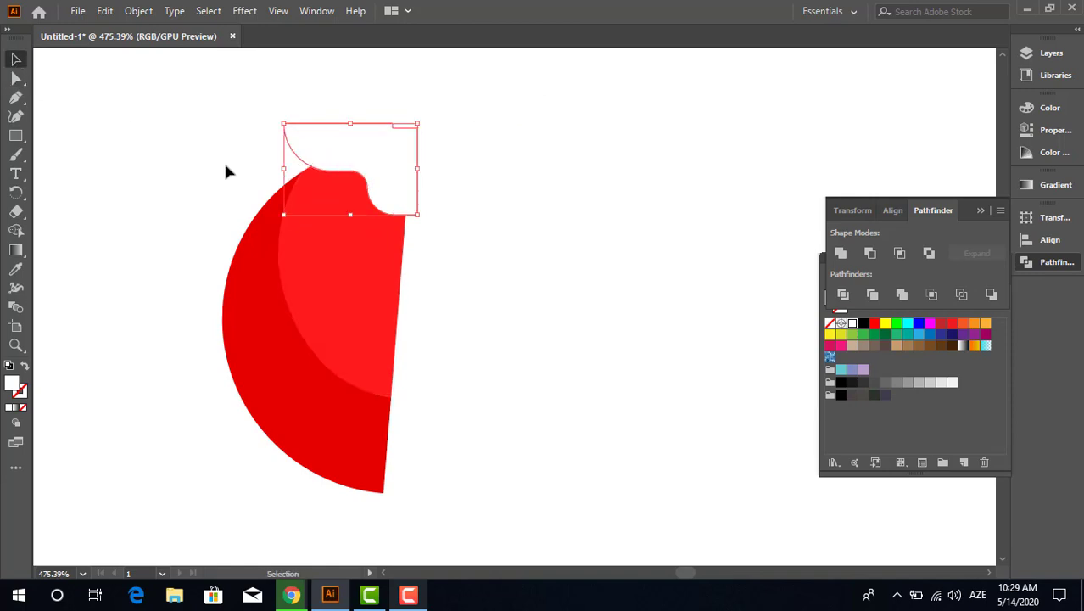
Divide the white cutter with the wing and delete the leftover white top piece
{"action": "left_click", "coordinate": [371, 254], "text": "shift"}
{"action": "left_click", "coordinate": [852, 299]}
{"action": "double_click", "coordinate": [399, 198]}
{"action": "left_click", "coordinate": [376, 124]}
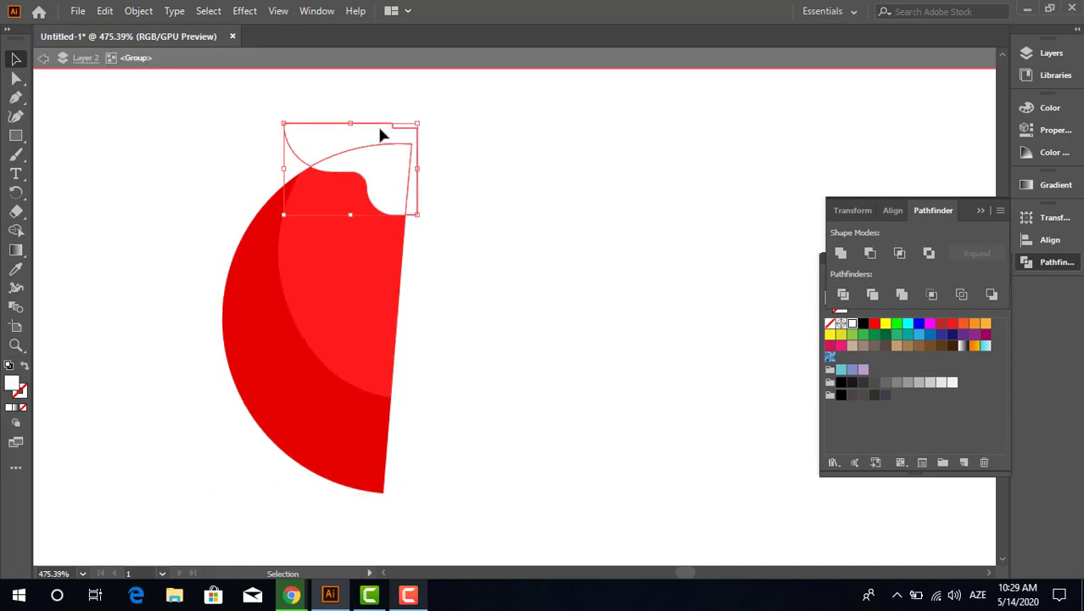
{"action": "key", "text": "Delete"}
{"action": "key", "text": "Escape"}
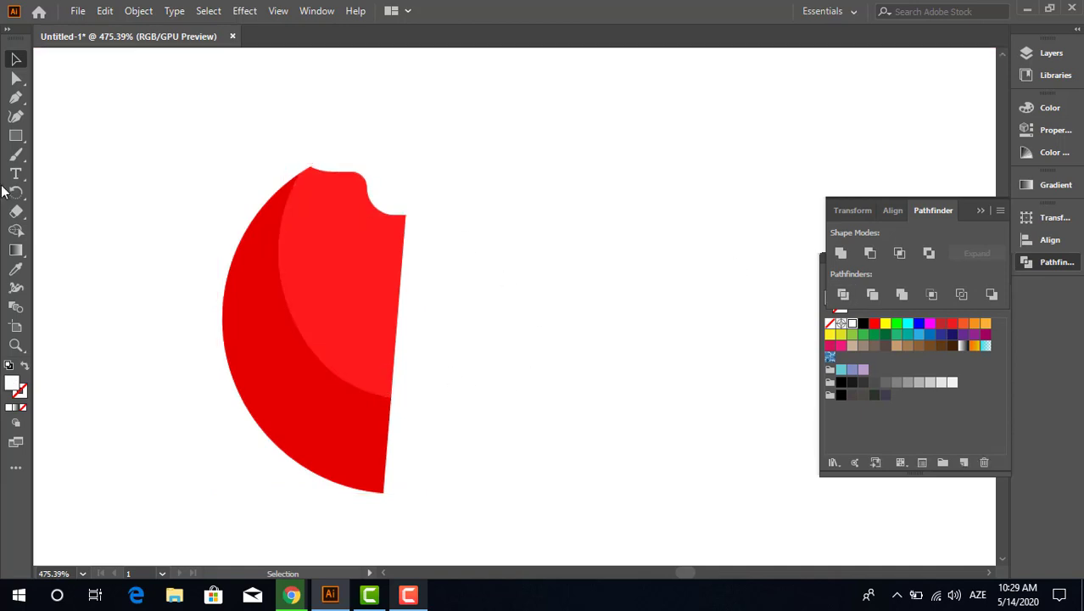
Draw a black circle on the wing with the Ellipse tool
{"action": "right_click", "coordinate": [10, 145]}
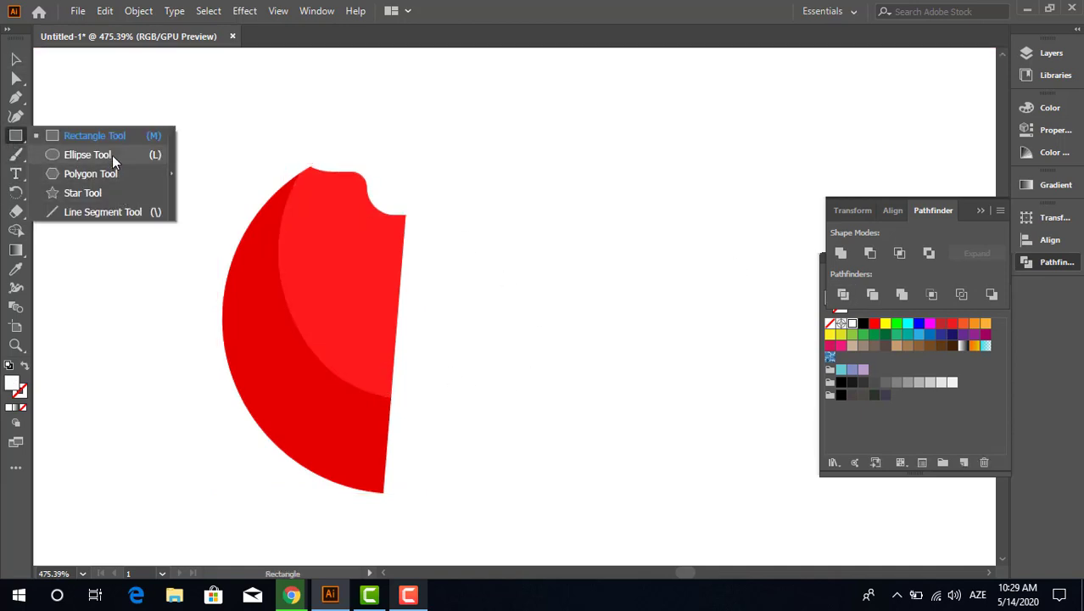
{"action": "left_click", "coordinate": [112, 155]}
{"action": "left_click_drag", "start_coordinate": [287, 241], "coordinate": [360, 288]}
{"action": "left_click", "coordinate": [864, 323]}
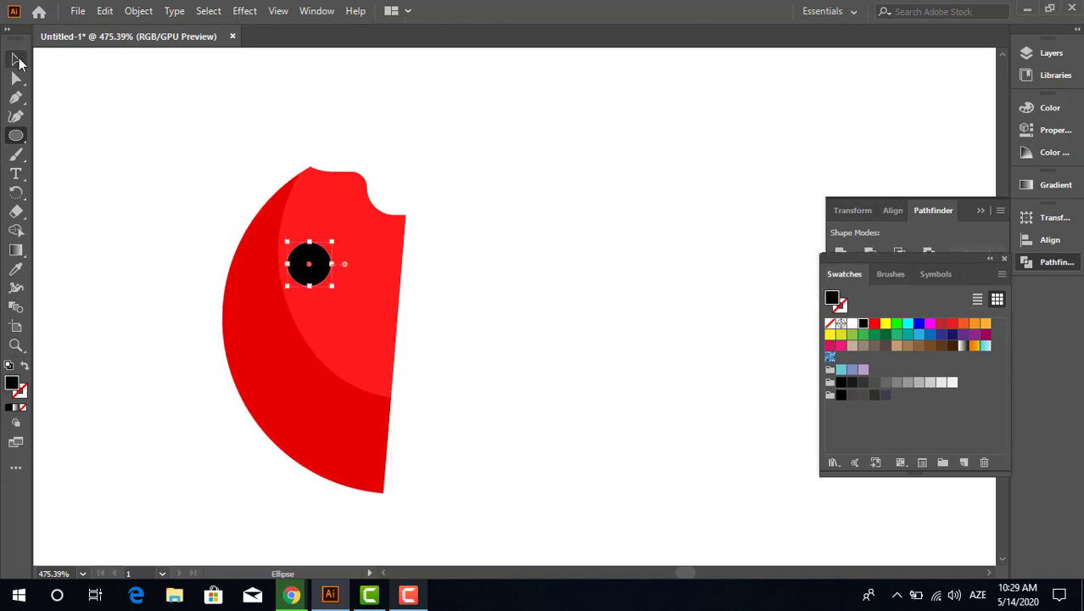
{"action": "left_click_drag", "start_coordinate": [499, 383], "coordinate": [444, 360]}
{"action": "left_click_drag", "start_coordinate": [279, 259], "coordinate": [222, 304]}
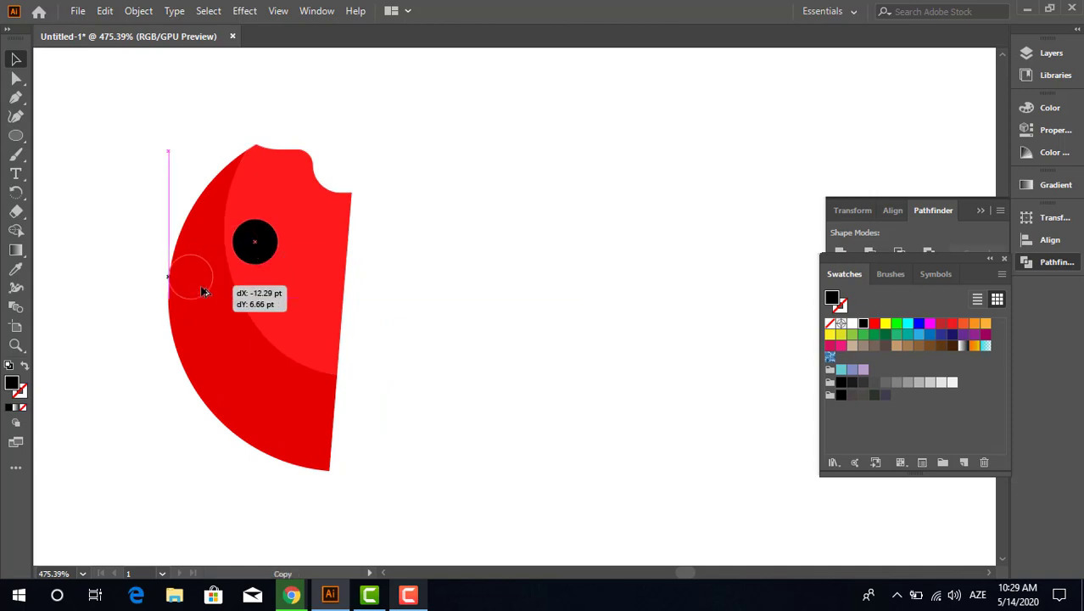
{"action": "key", "text": "ctrl+z"}
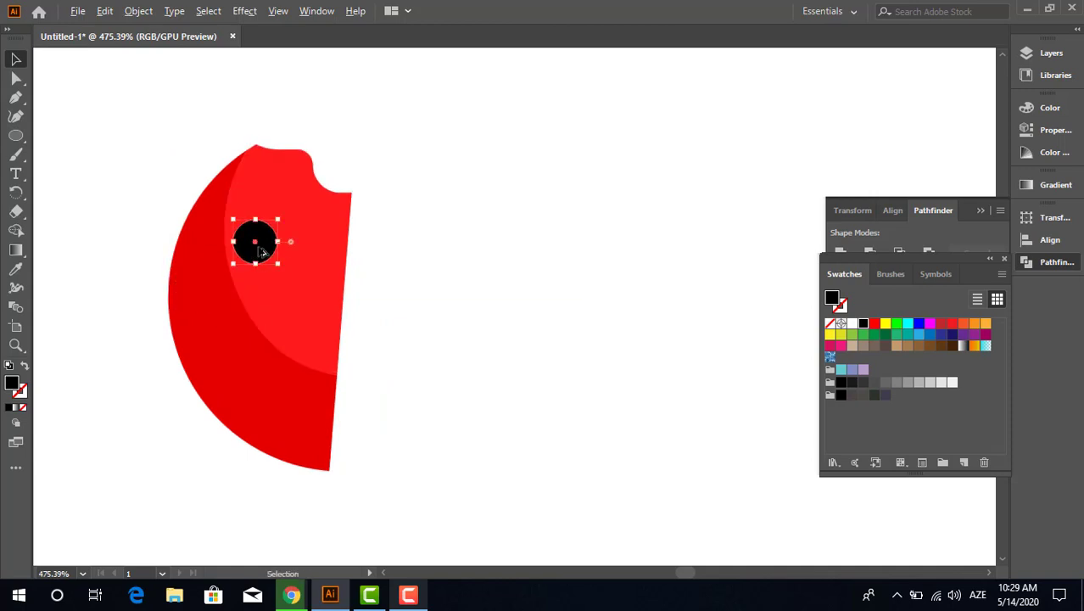
Copy the spot to the lower left, shrink the copy, and copy the large spot lower
{"action": "mouse_move", "coordinate": [273, 263]}
{"action": "left_mouse_down"}
{"action": "mouse_move", "coordinate": [234, 308]}
{"action": "mouse_move", "coordinate": [212, 281]}
{"action": "mouse_move", "coordinate": [224, 295]}
{"action": "left_mouse_up"}
{"action": "left_click", "coordinate": [424, 350]}
{"action": "left_click_drag", "start_coordinate": [271, 252], "coordinate": [323, 393]}
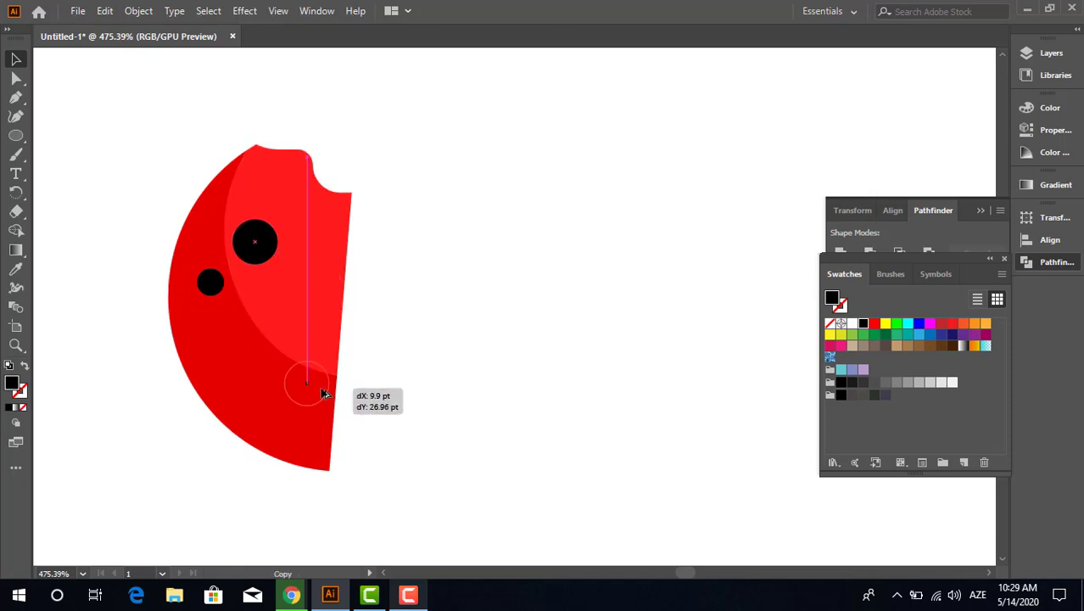
{"action": "left_click", "coordinate": [494, 463]}
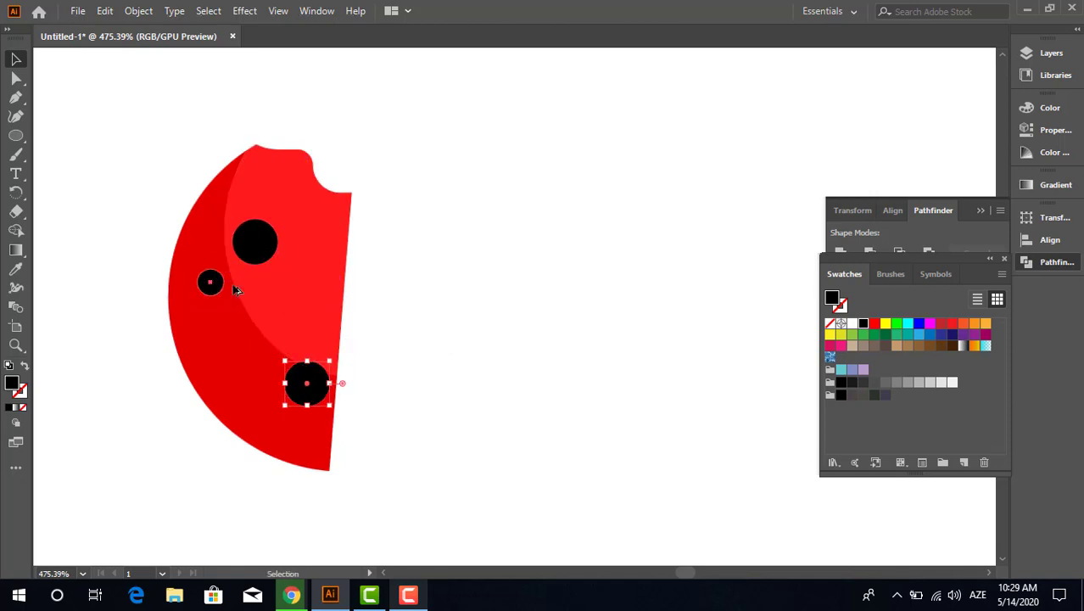
Scatter more small spot copies lower, near the top notch, and toward the left
{"action": "left_click_drag", "start_coordinate": [213, 293], "coordinate": [320, 337]}
{"action": "left_click_drag", "start_coordinate": [441, 371], "coordinate": [527, 414]}
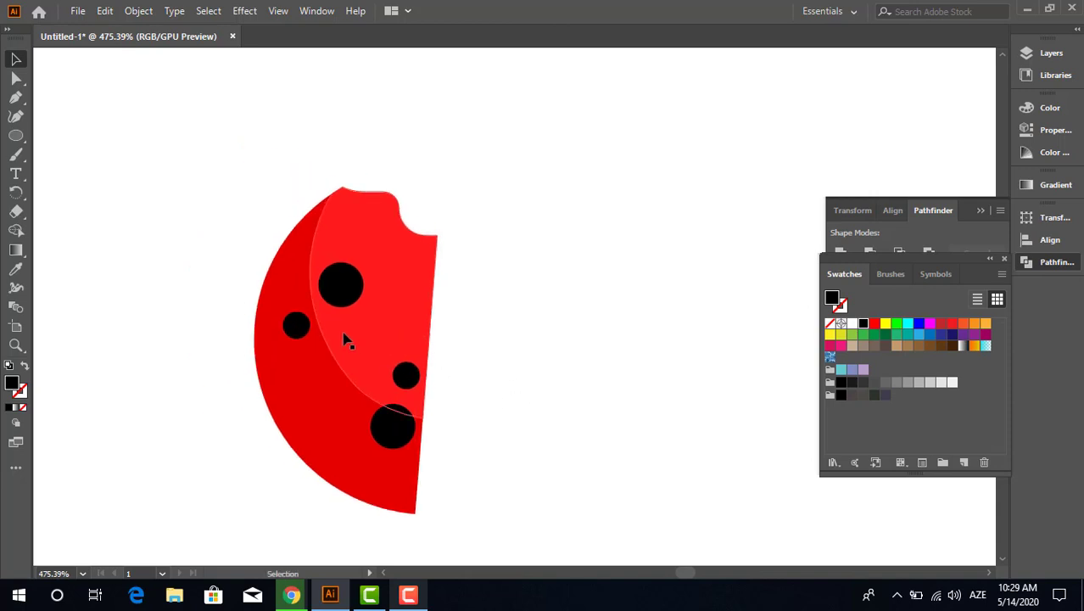
{"action": "left_click_drag", "start_coordinate": [296, 324], "coordinate": [376, 212]}
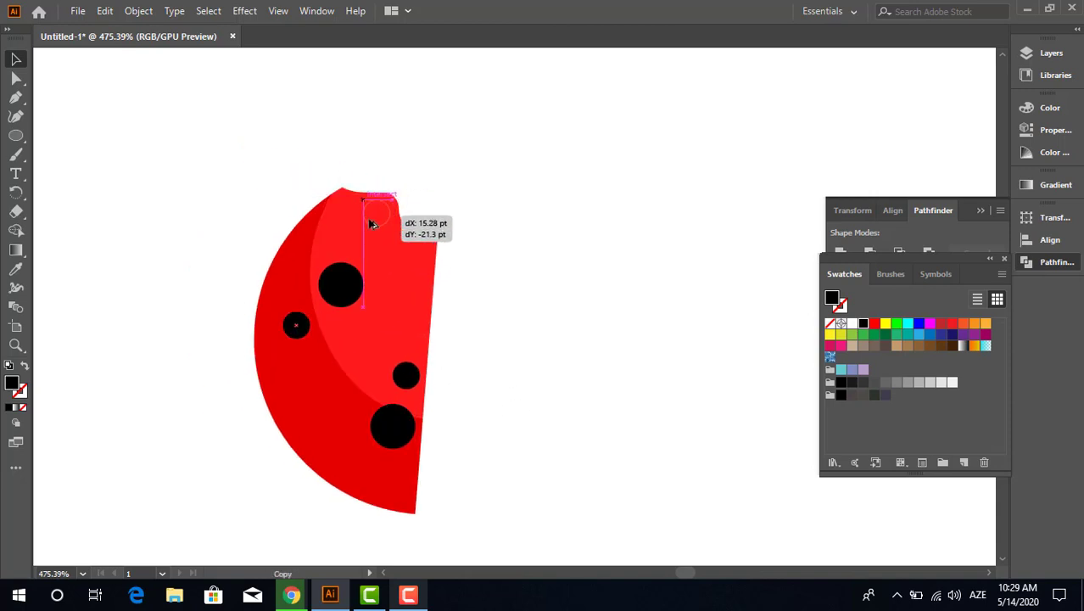
{"action": "left_click_drag", "start_coordinate": [572, 413], "coordinate": [419, 394]}
{"action": "mouse_move", "coordinate": [271, 365]}
{"action": "left_mouse_down"}
{"action": "mouse_move", "coordinate": [380, 370]}
{"action": "mouse_move", "coordinate": [257, 383]}
{"action": "left_mouse_up"}
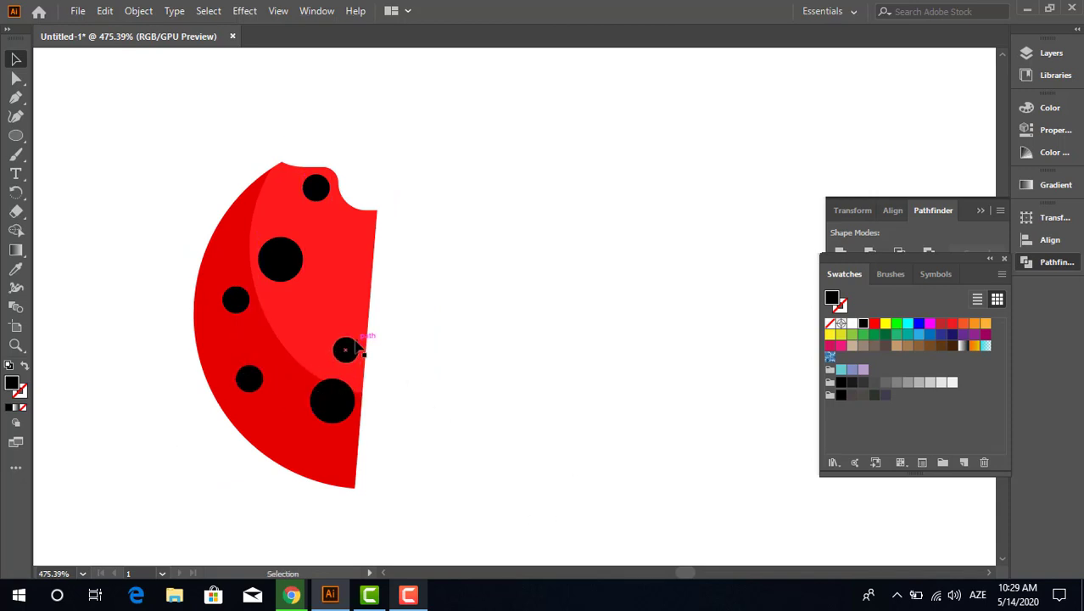
{"action": "left_click_drag", "start_coordinate": [357, 343], "coordinate": [247, 205]}
Send the spot on the wing's upper-left edge behind the wing
{"action": "left_click", "coordinate": [389, 272]}
{"action": "left_click", "coordinate": [226, 210], "text": "shift"}
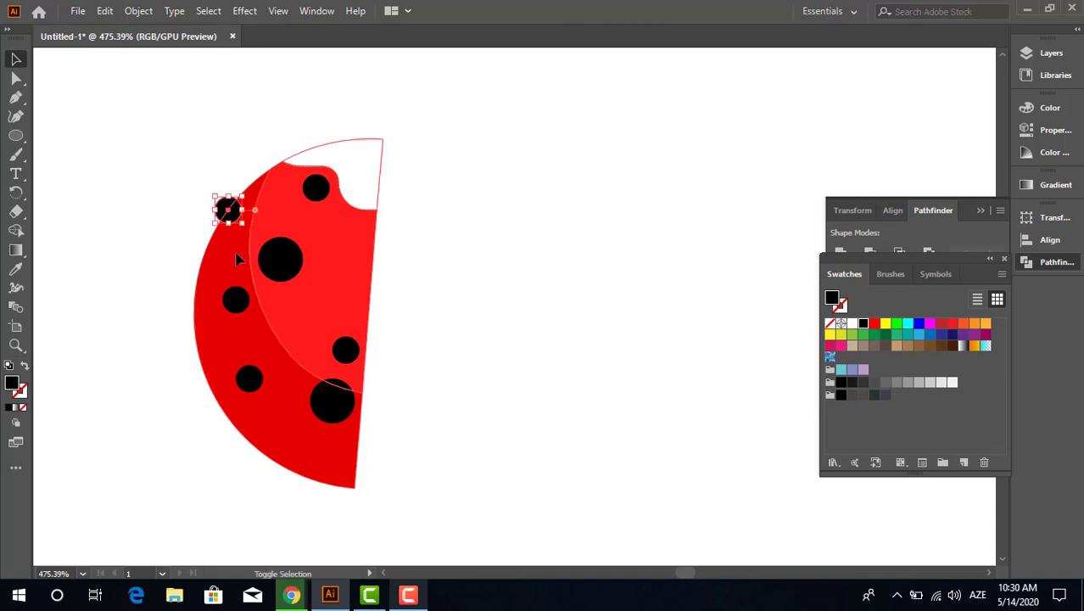
{"action": "left_click", "coordinate": [238, 260], "text": "shift"}
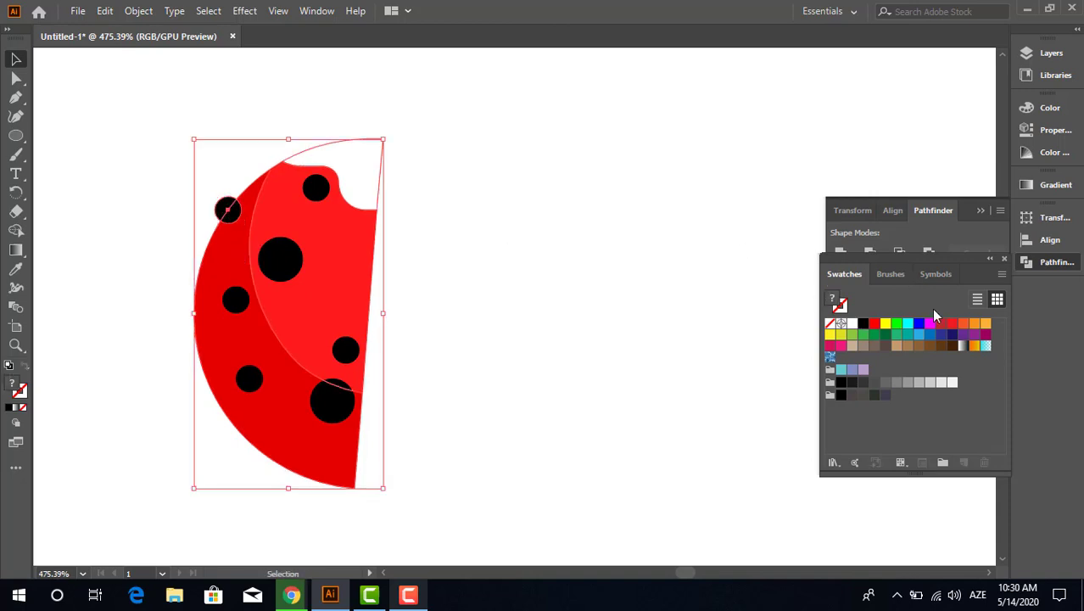
{"action": "left_click", "coordinate": [219, 198]}
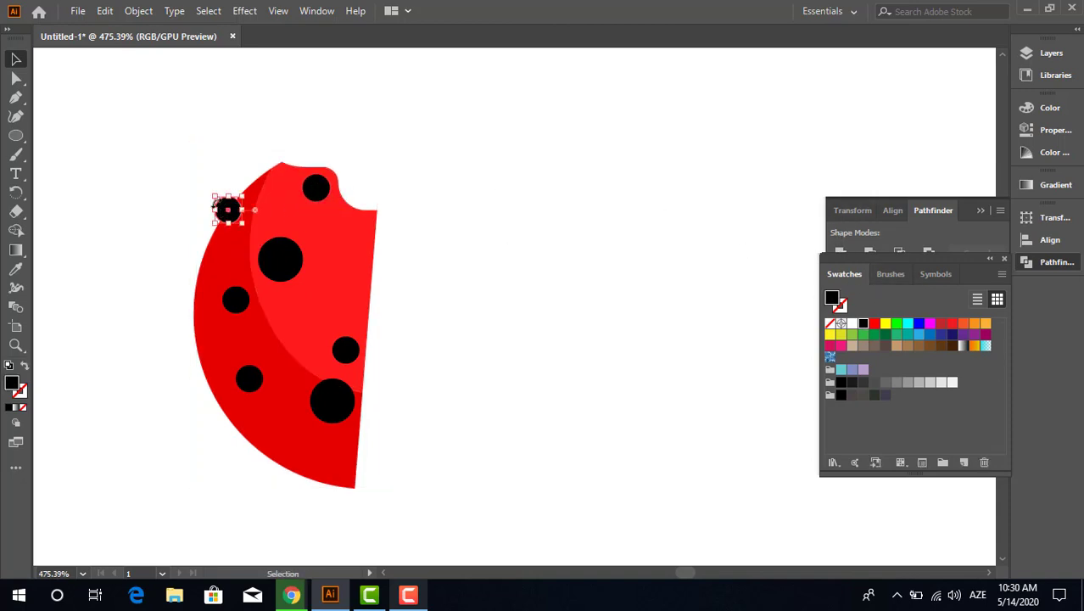
{"action": "key", "text": "ctrl+shift+bracketleft"}
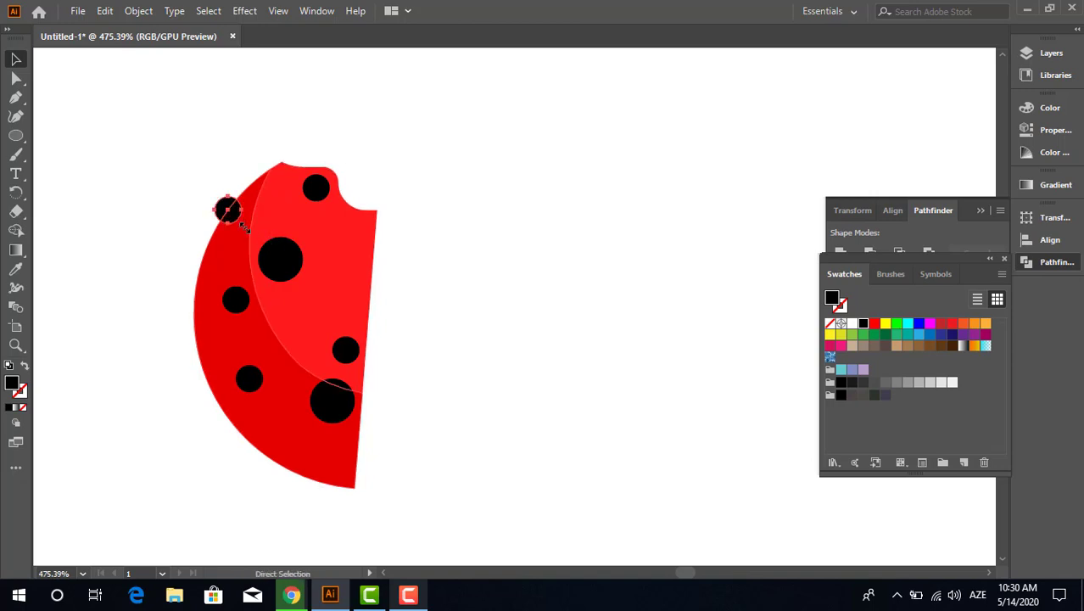
Divide the edge spot with the wing, remove the outside piece, and zoom out
{"action": "left_click", "coordinate": [236, 247], "text": "shift"}
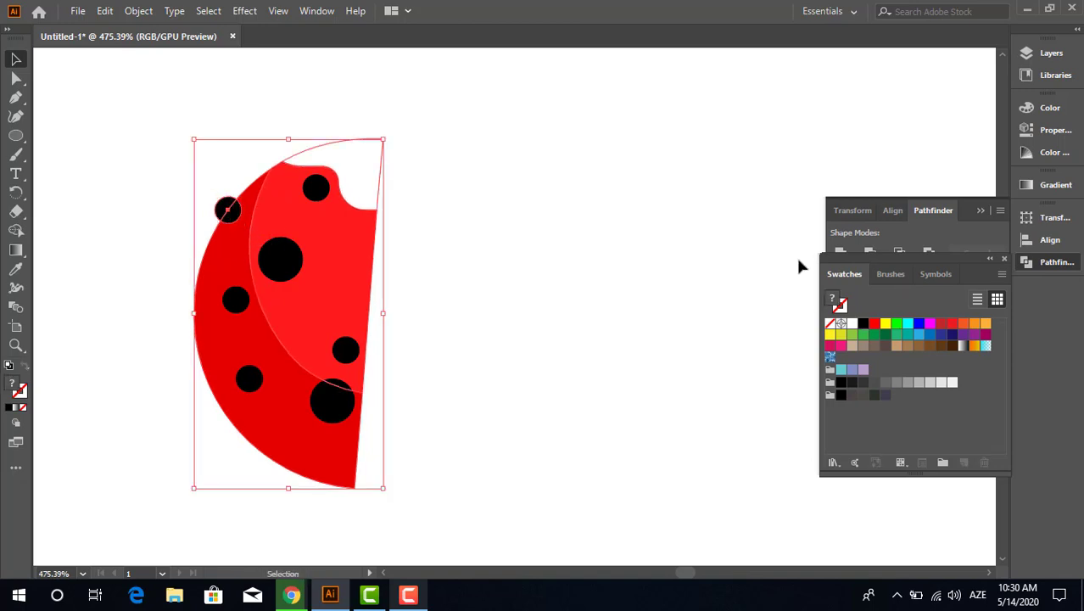
{"action": "left_click", "coordinate": [890, 223]}
{"action": "double_click", "coordinate": [227, 212]}
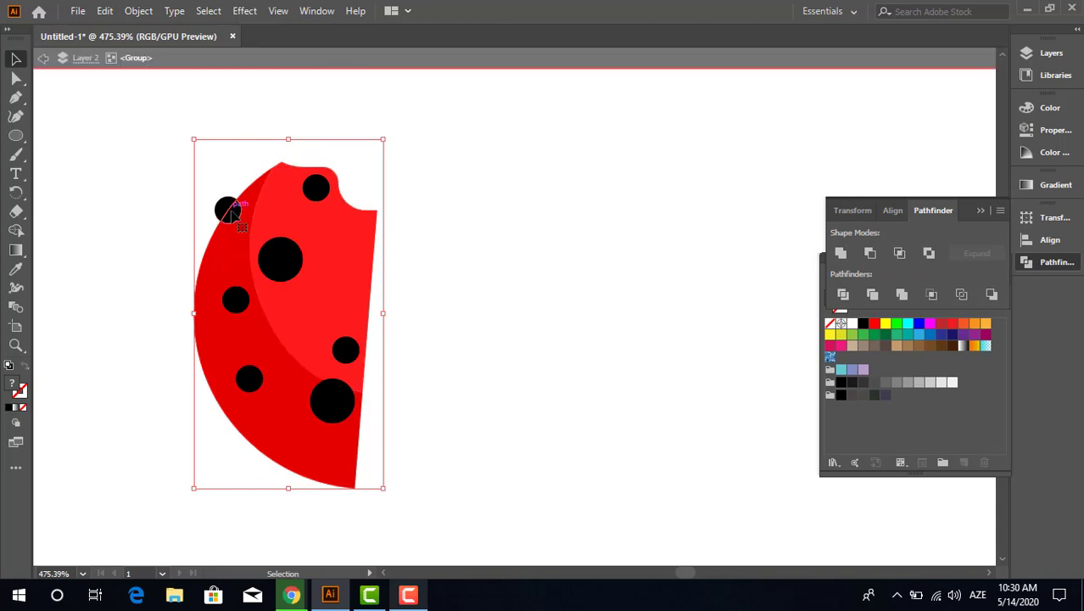
{"action": "left_click", "coordinate": [227, 211]}
{"action": "left_click", "coordinate": [484, 315]}
{"action": "key", "text": "Escape"}
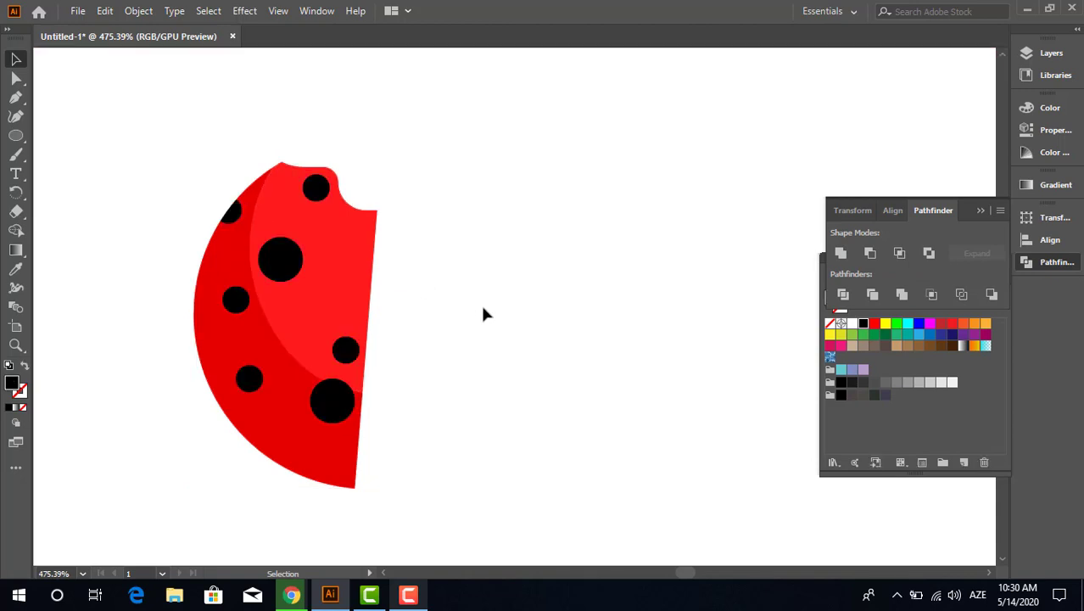
{"action": "key", "text": "z"}
{"action": "left_click", "coordinate": [457, 339], "text": "alt"}
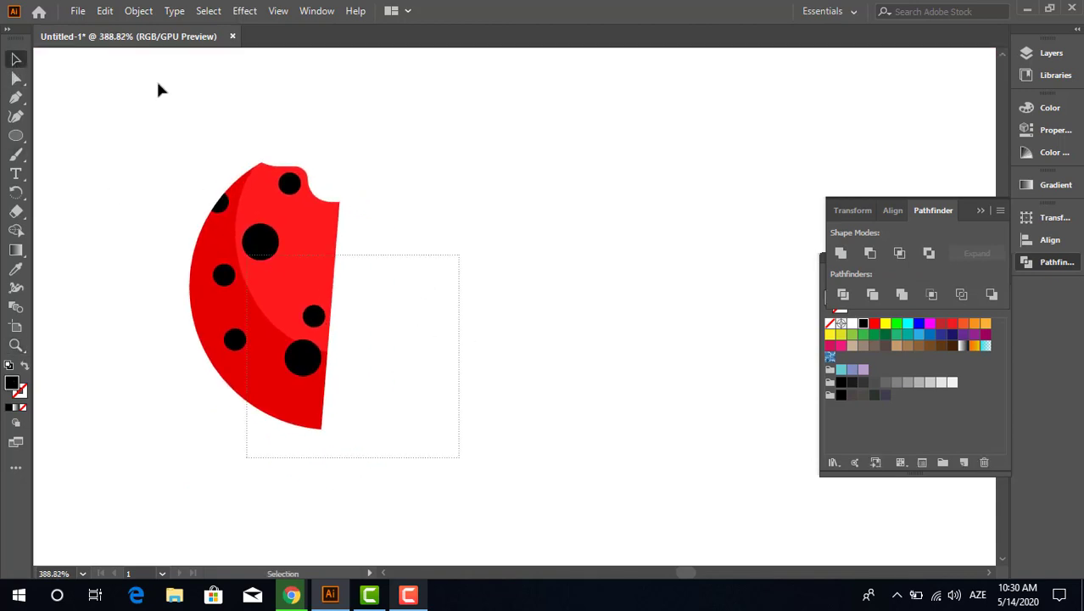
Group the wing with its spots and make a copy reflected across the vertical axis
{"action": "left_click", "coordinate": [282, 290]}
{"action": "right_click", "coordinate": [282, 290]}
{"action": "left_click", "coordinate": [362, 401]}
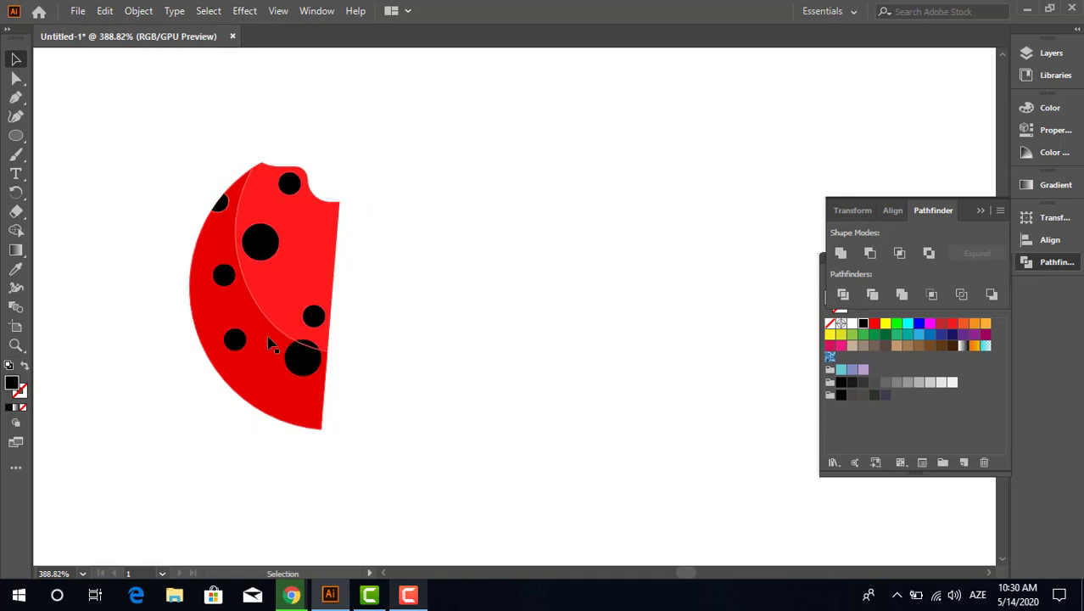
{"action": "left_click_drag", "start_coordinate": [270, 343], "coordinate": [467, 343]}
{"action": "right_click", "coordinate": [464, 343]}
{"action": "mouse_move", "coordinate": [515, 240]}
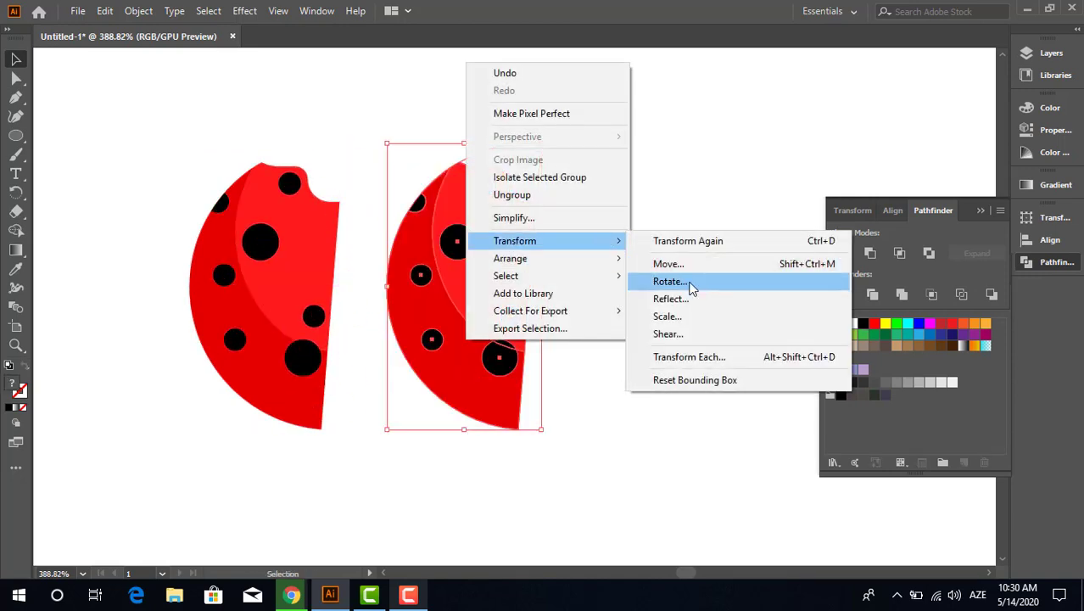
{"action": "left_click", "coordinate": [670, 298]}
{"action": "left_click", "coordinate": [543, 395]}
Slide the mirrored wing against the original and recentre the ladybug in view
{"action": "left_click_drag", "start_coordinate": [489, 295], "coordinate": [456, 295]}
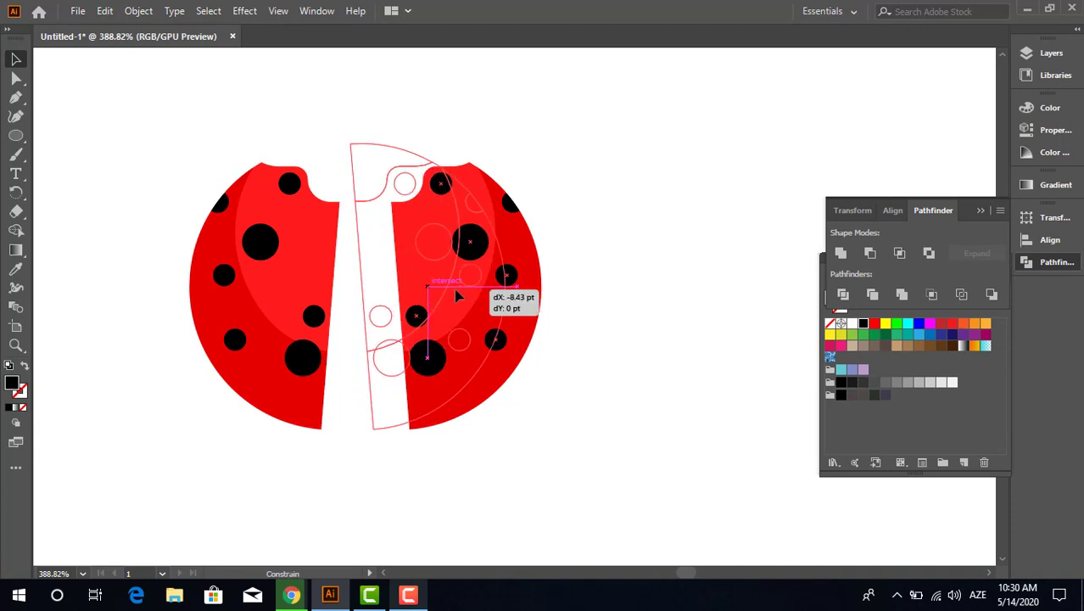
{"action": "left_click_drag", "start_coordinate": [456, 295], "coordinate": [437, 295]}
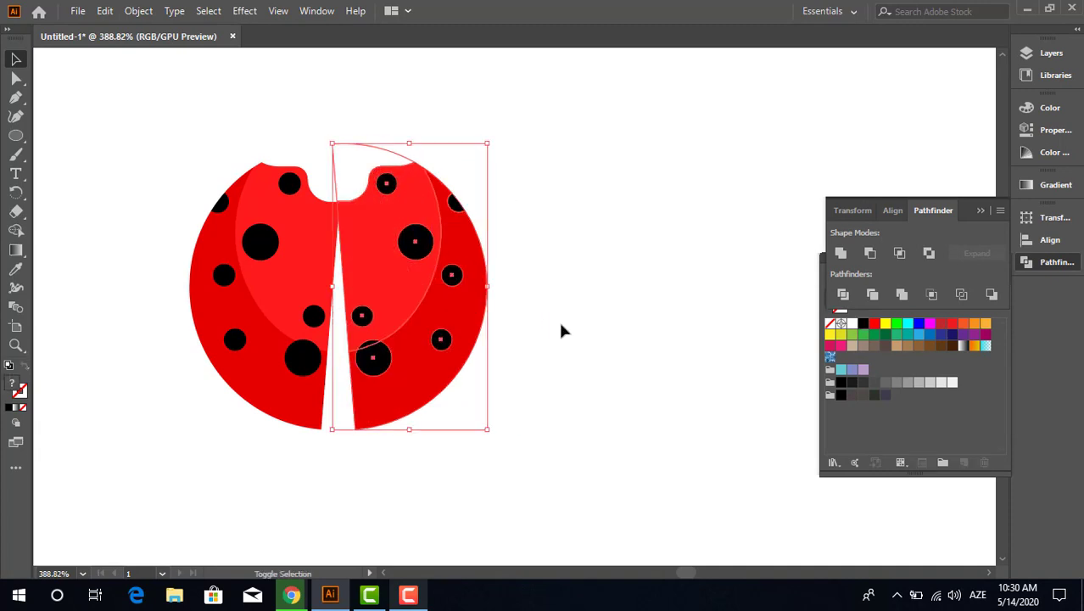
{"action": "left_click", "coordinate": [559, 330]}
{"action": "left_click", "coordinate": [513, 243]}
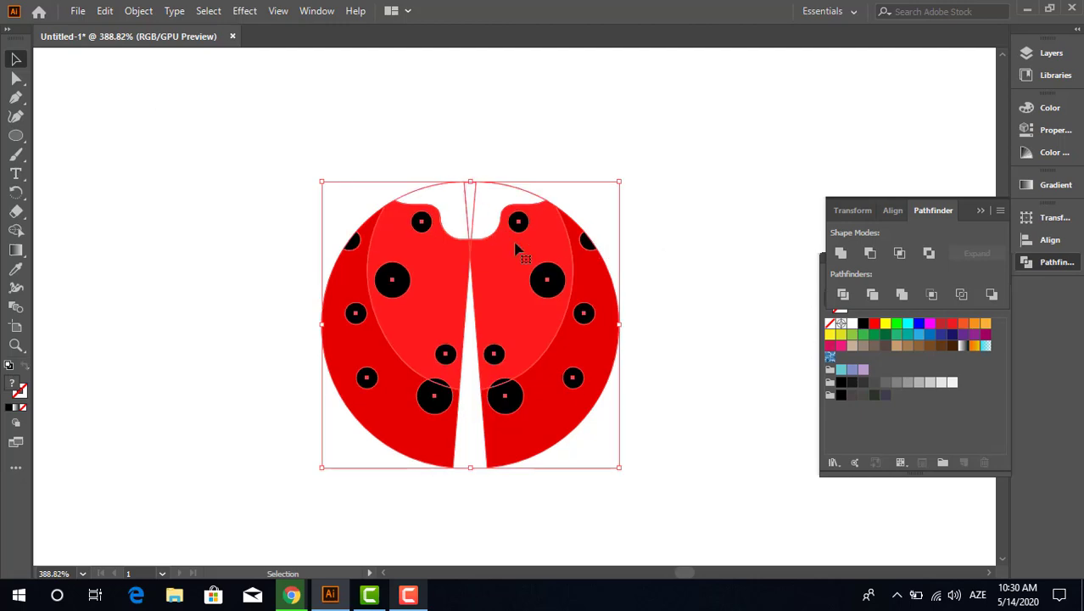
{"action": "left_click", "coordinate": [669, 371]}
{"action": "left_click_drag", "start_coordinate": [669, 371], "coordinate": [607, 357]}
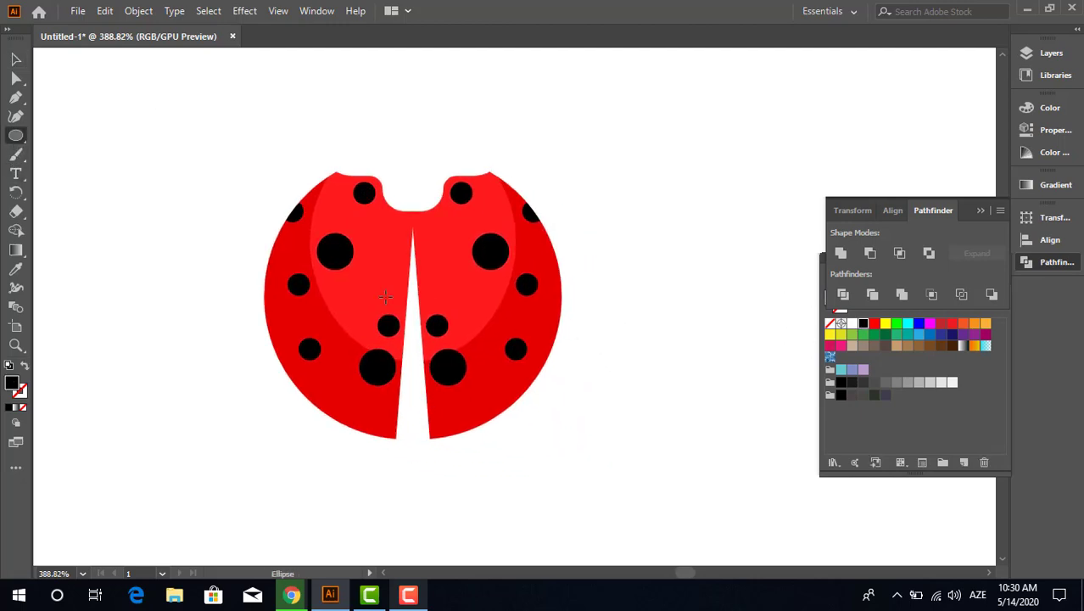
Draw a large black circle behind the wings and group the red wing parts
{"action": "left_click_drag", "start_coordinate": [291, 212], "coordinate": [561, 481]}
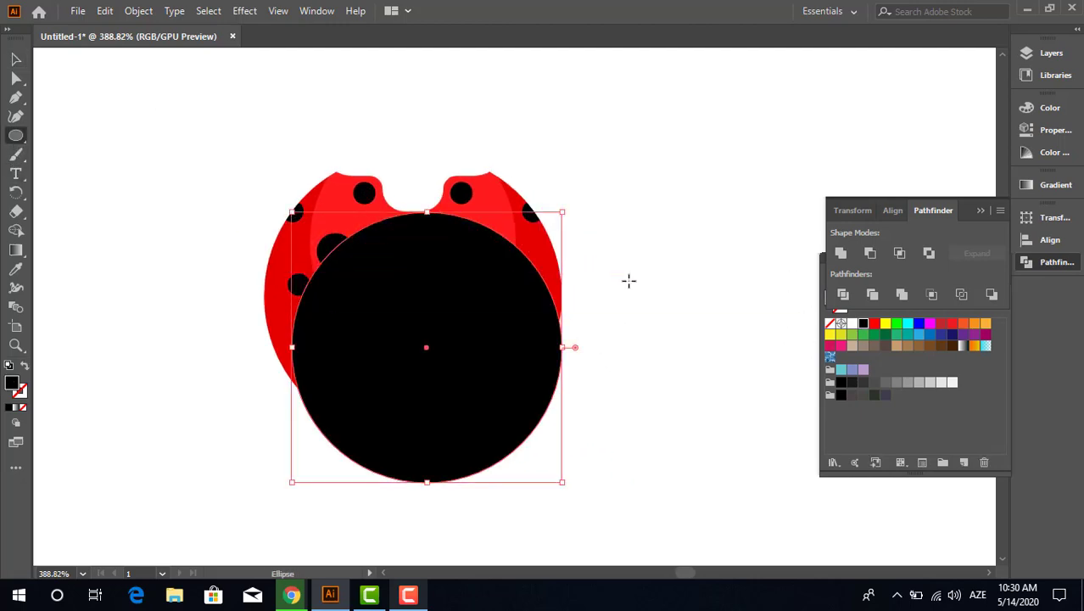
{"action": "key", "text": "ctrl+shift+bracketleft"}
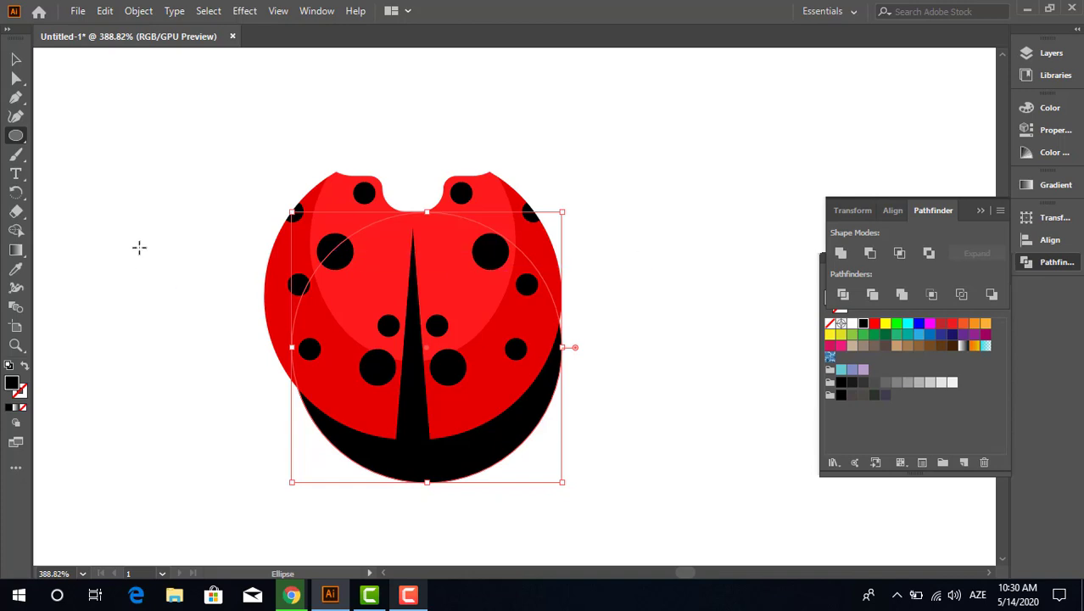
{"action": "left_click", "coordinate": [355, 273]}
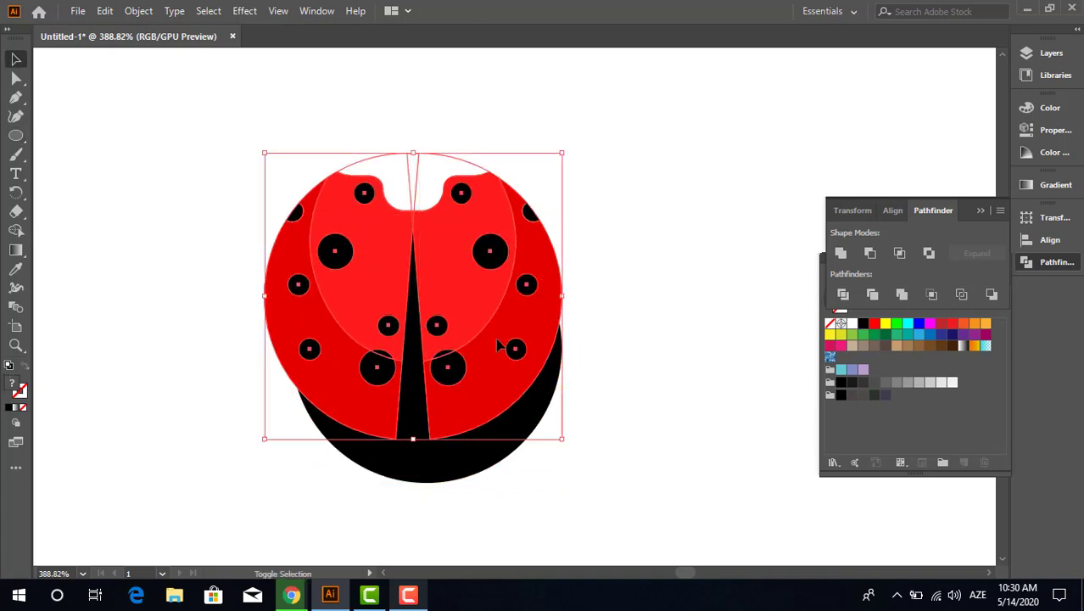
{"action": "right_click", "coordinate": [507, 273]}
{"action": "left_click", "coordinate": [565, 389]}
Centre the wings and black circle horizontally, then raise the circle to show a thin arc
{"action": "left_click_drag", "start_coordinate": [616, 438], "coordinate": [214, 100]}
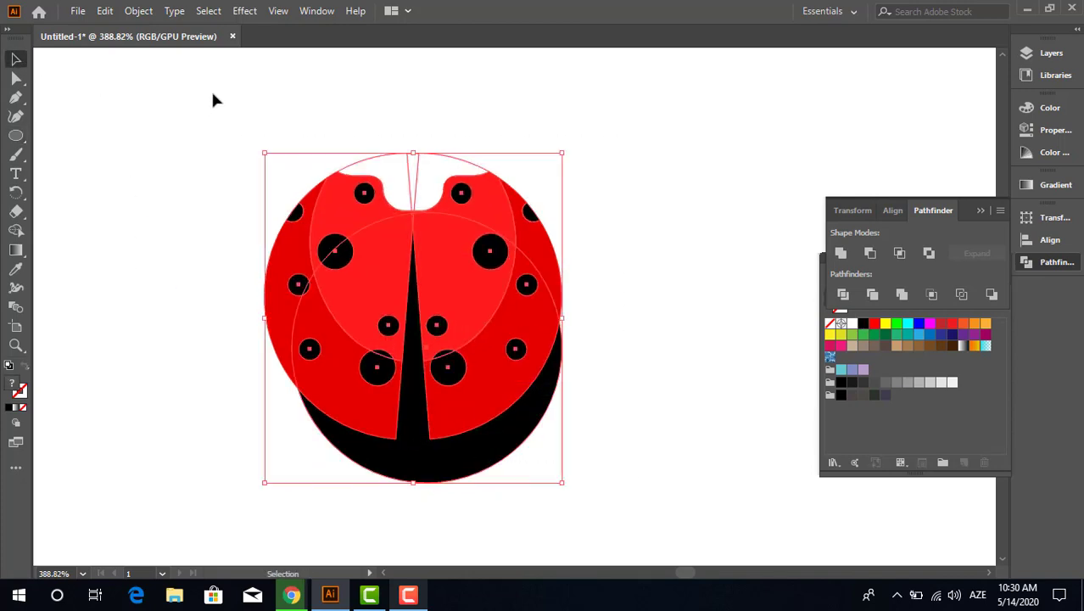
{"action": "left_click", "coordinate": [893, 211]}
{"action": "left_click", "coordinate": [868, 252]}
{"action": "left_click", "coordinate": [584, 415]}
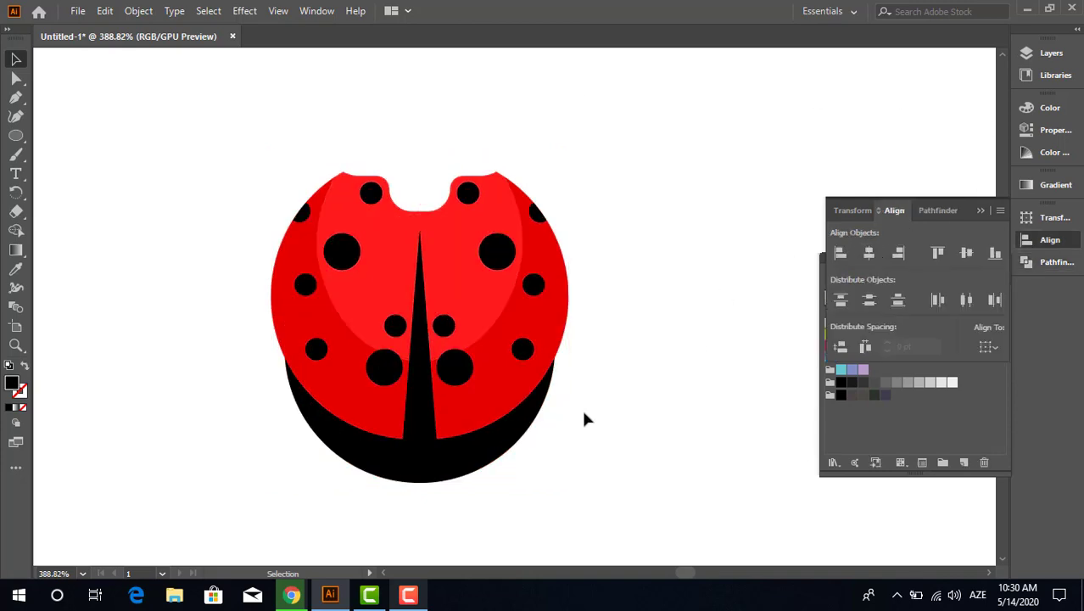
{"action": "left_click_drag", "start_coordinate": [463, 448], "coordinate": [467, 388]}
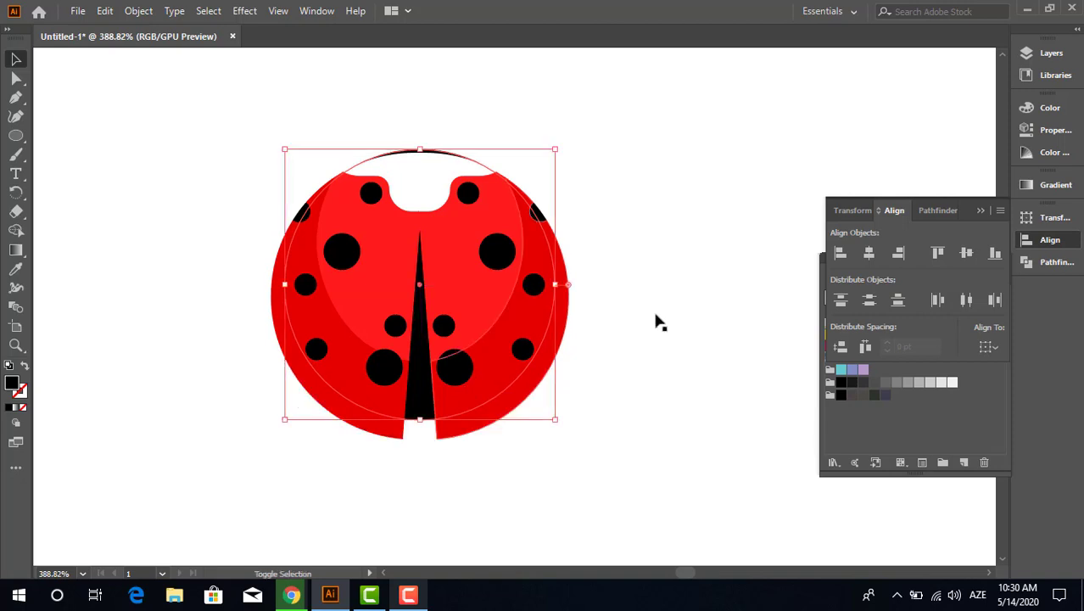
{"action": "left_click", "coordinate": [655, 317]}
{"action": "left_click", "coordinate": [436, 406]}
{"action": "left_click", "coordinate": [605, 317]}
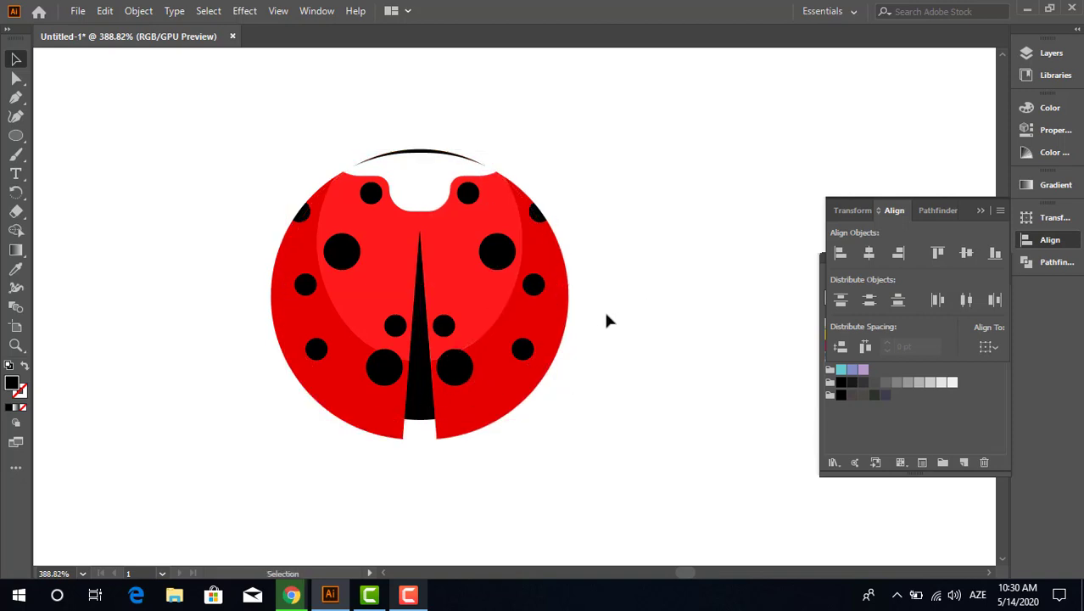
{"action": "scroll", "coordinate": [604, 315], "scroll_direction": "up", "scroll_amount": 1}
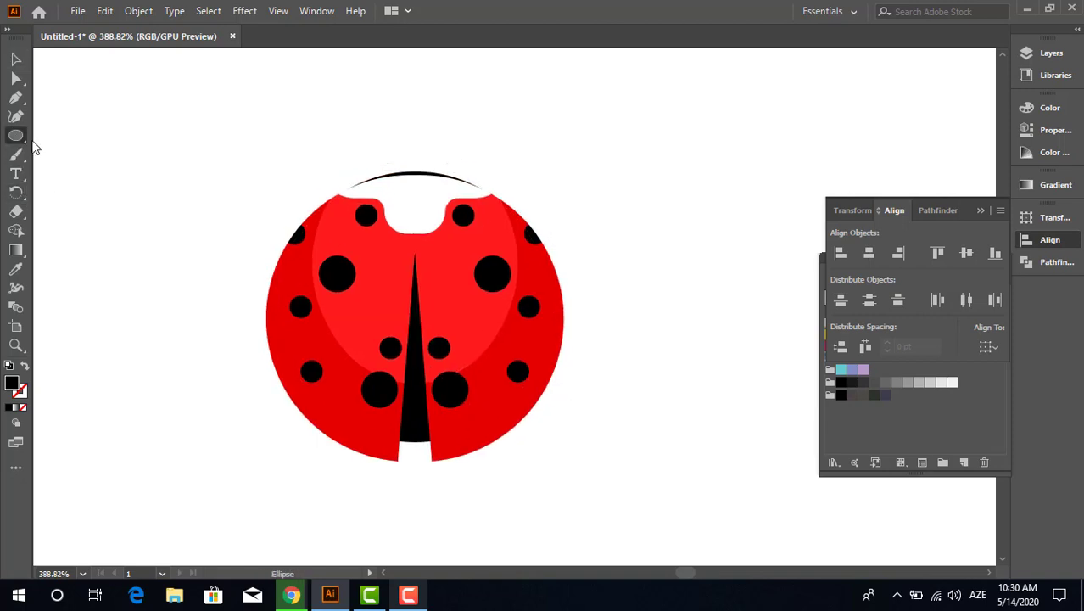
Draw a black head circle behind the wings, centre all parts horizontally, and zoom out
{"action": "left_click_drag", "start_coordinate": [416, 196], "coordinate": [484, 198]}
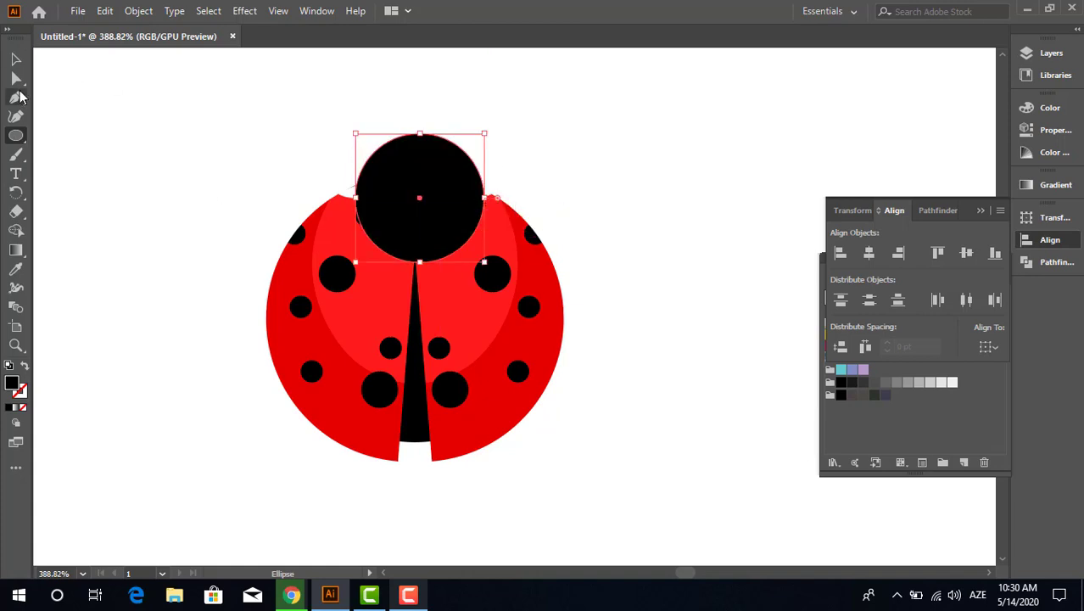
{"action": "key", "text": "ctrl+shift+bracketleft"}
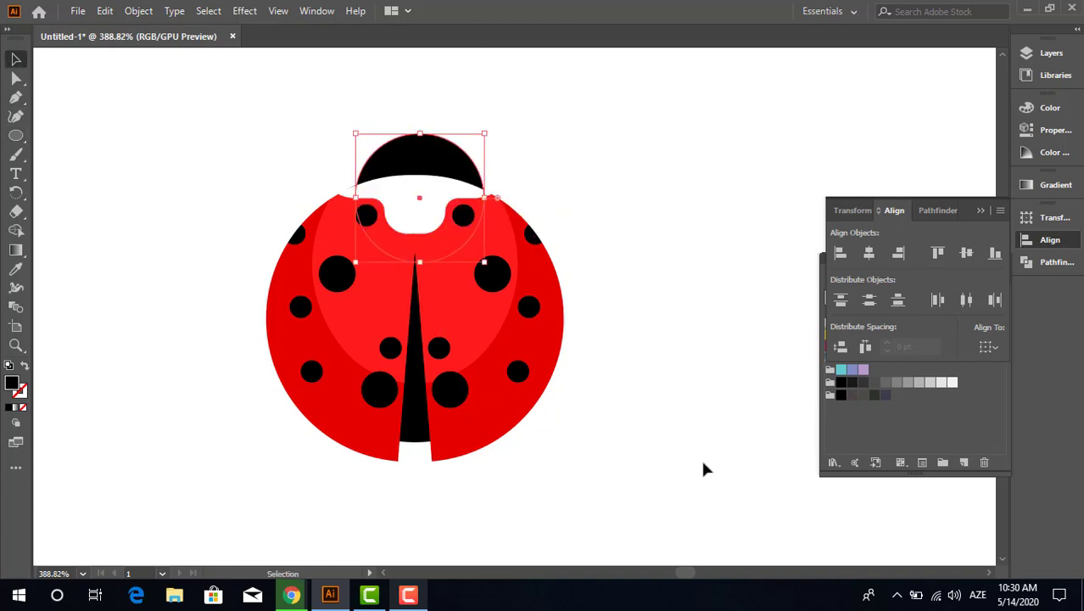
{"action": "left_click", "coordinate": [702, 469]}
{"action": "key", "text": "ctrl+a"}
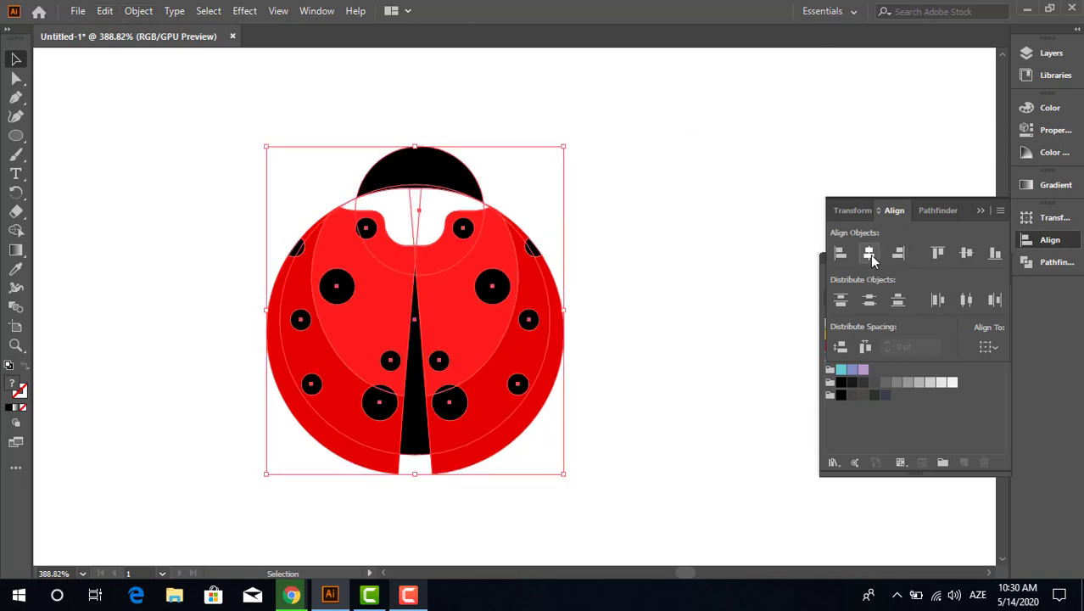
{"action": "left_click", "coordinate": [628, 308]}
{"action": "key", "text": "z"}
{"action": "mouse_move", "coordinate": [643, 271]}
{"action": "left_mouse_down"}
{"action": "mouse_move", "coordinate": [534, 233]}
{"action": "mouse_move", "coordinate": [469, 290]}
{"action": "mouse_move", "coordinate": [391, 266]}
{"action": "left_mouse_up"}
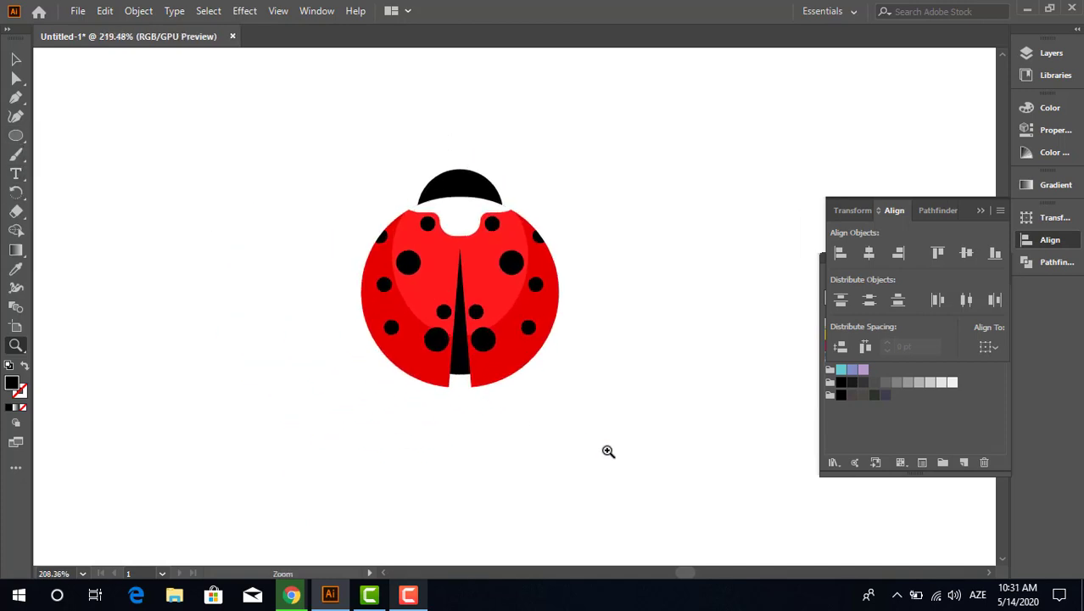
Draw a circle over the wings, fill it dark grey and send it backward
{"action": "left_click_drag", "start_coordinate": [508, 433], "coordinate": [419, 368]}
{"action": "left_click", "coordinate": [16, 135]}
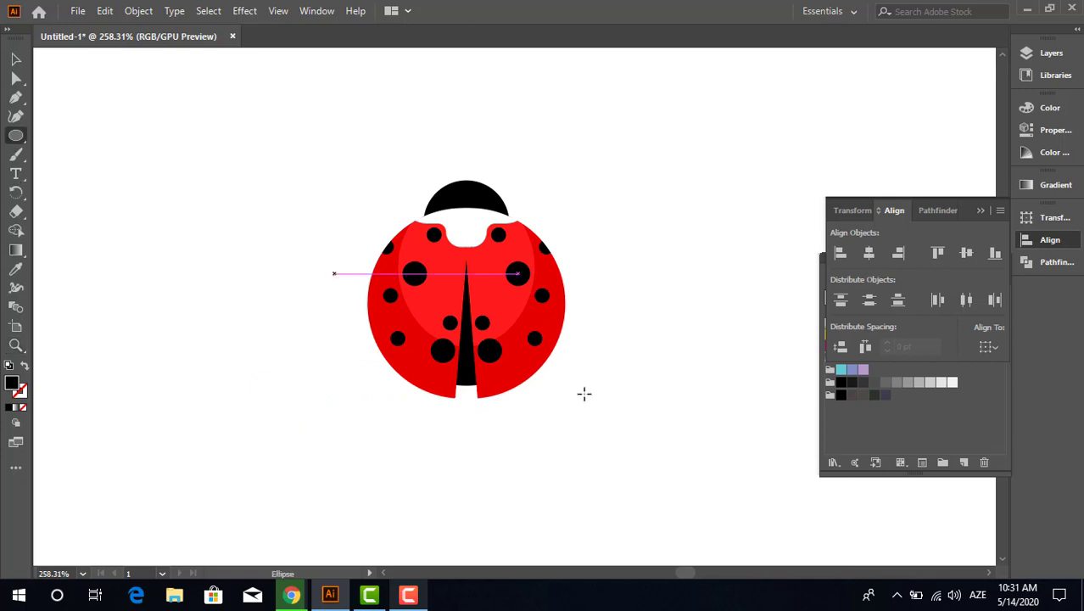
{"action": "left_click_drag", "start_coordinate": [407, 238], "coordinate": [514, 337]}
{"action": "left_click_drag", "start_coordinate": [531, 352], "coordinate": [531, 353]}
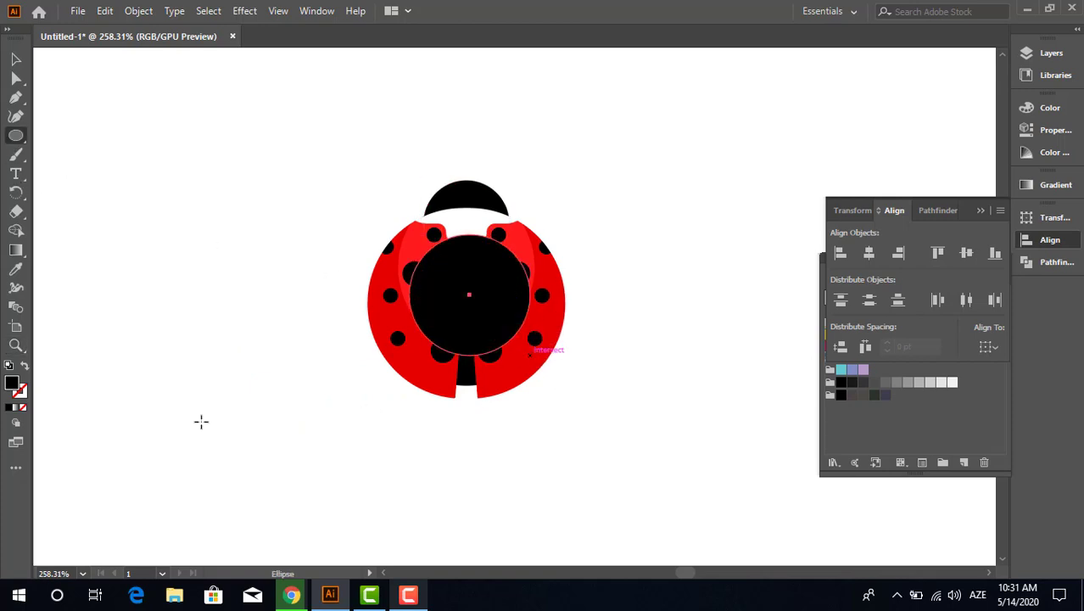
{"action": "double_click", "coordinate": [12, 383]}
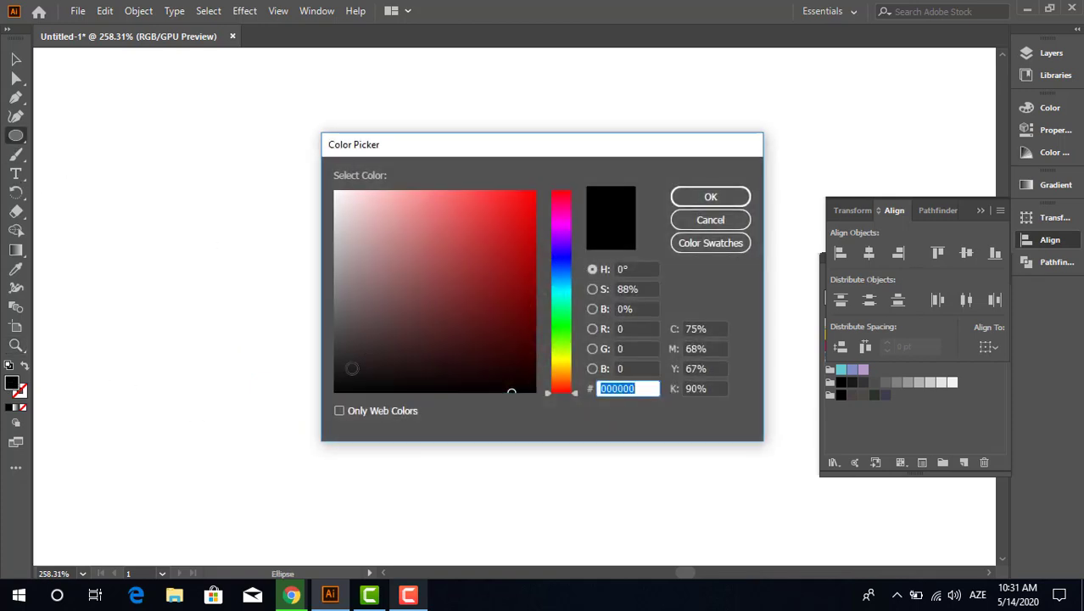
{"action": "left_click_drag", "start_coordinate": [353, 363], "coordinate": [372, 341]}
{"action": "left_click", "coordinate": [710, 196]}
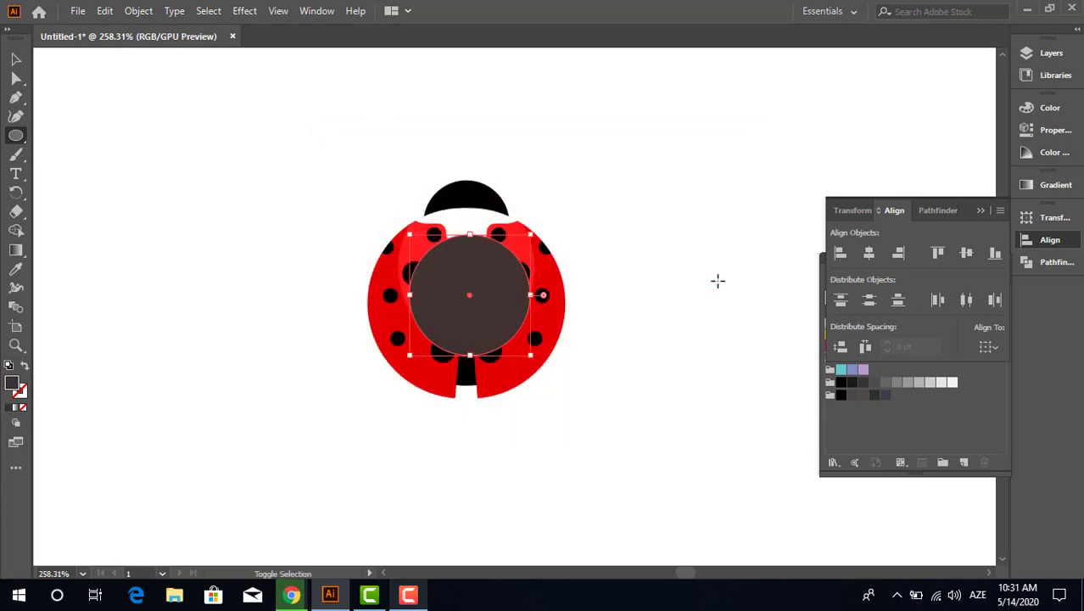
{"action": "key", "text": "ctrl+["}
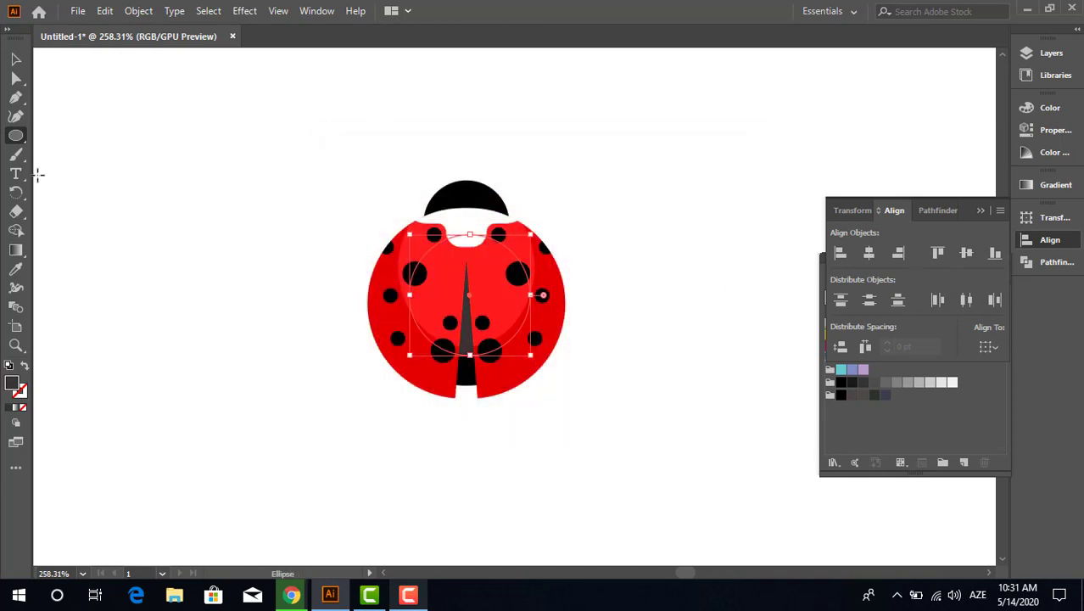
Zoom in on the ladybug and select the light red inner ellipse
{"action": "left_click", "coordinate": [16, 58]}
{"action": "key", "text": "ctrl+a"}
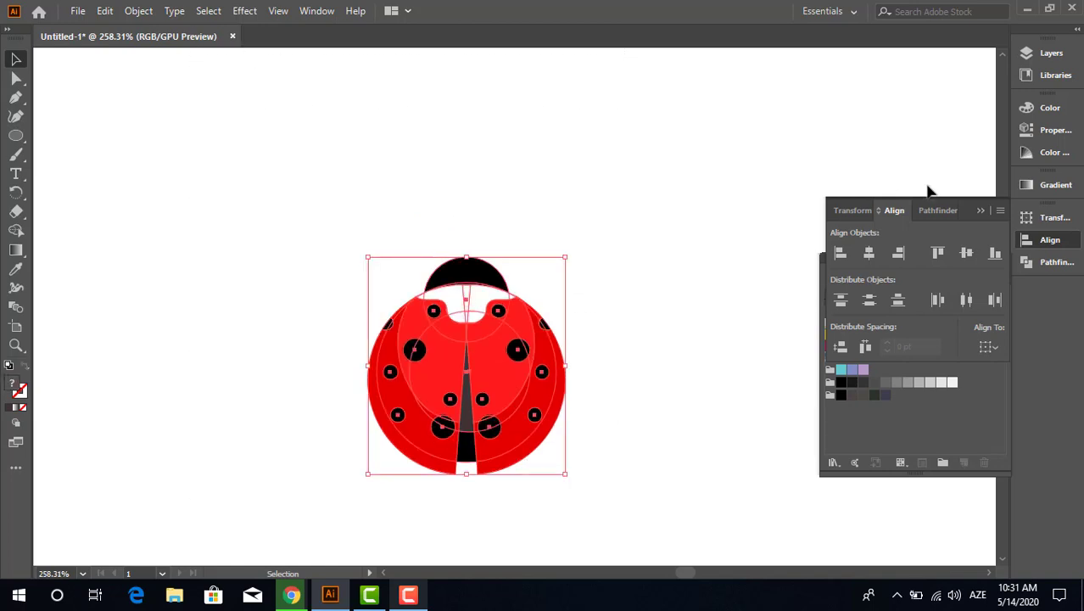
{"action": "left_click_drag", "start_coordinate": [658, 373], "coordinate": [636, 303]}
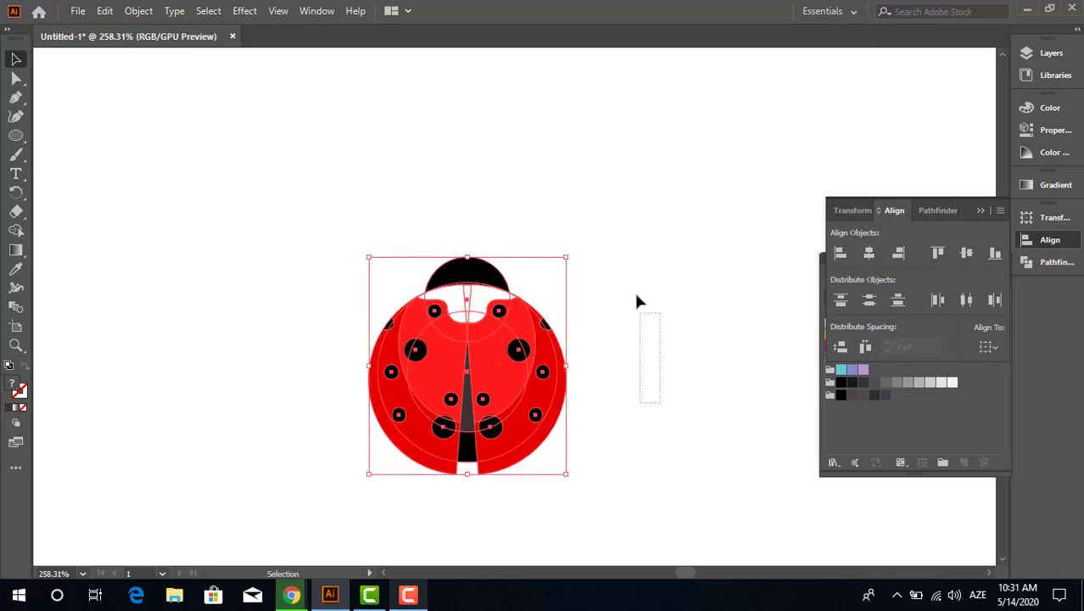
{"action": "key", "text": "z"}
{"action": "left_click", "coordinate": [176, 151]}
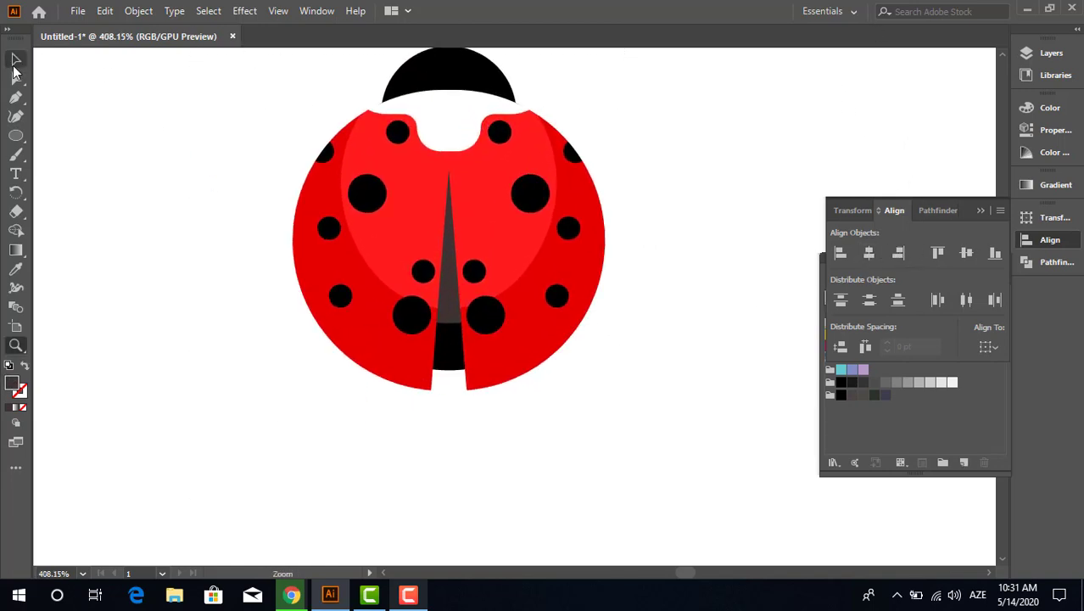
{"action": "left_click", "coordinate": [15, 59]}
{"action": "left_click", "coordinate": [462, 306]}
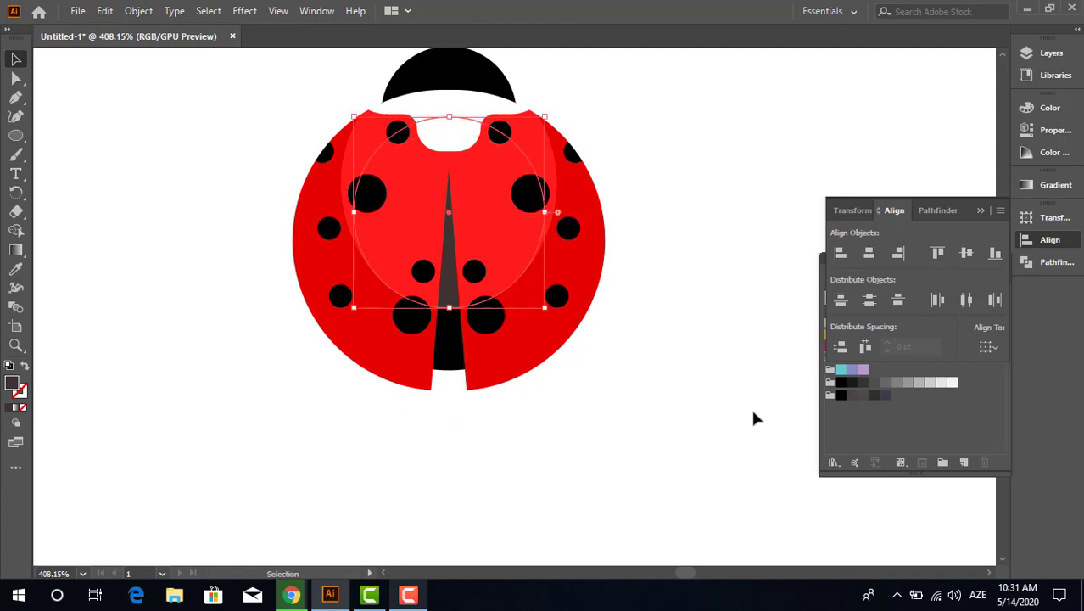
{"action": "left_click_drag", "start_coordinate": [460, 302], "coordinate": [456, 303]}
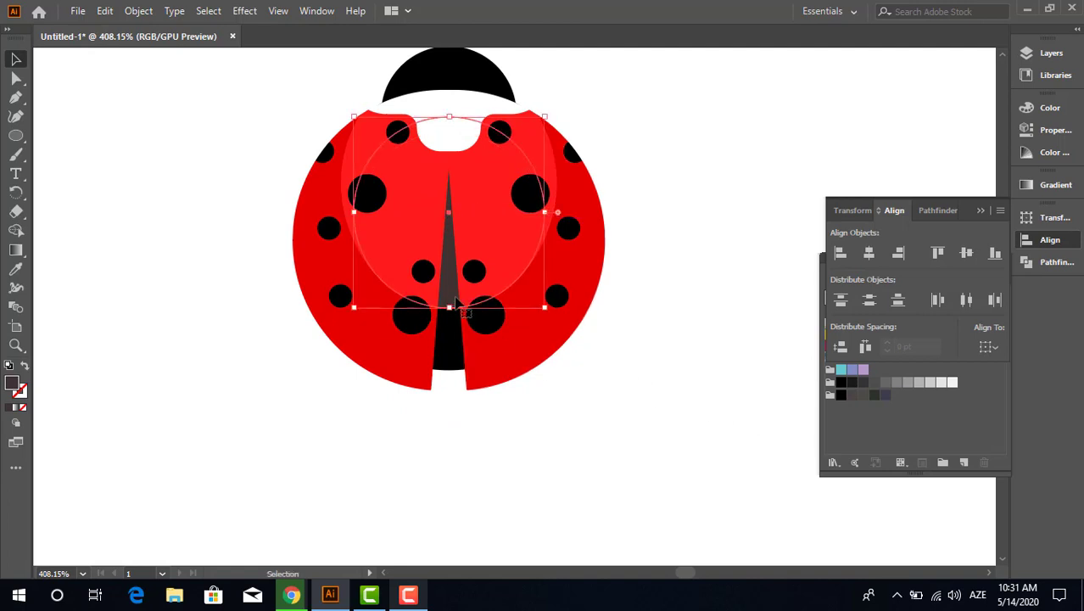
Give the selected shape a very dark brownish fill colour
{"action": "left_click", "coordinate": [15, 269]}
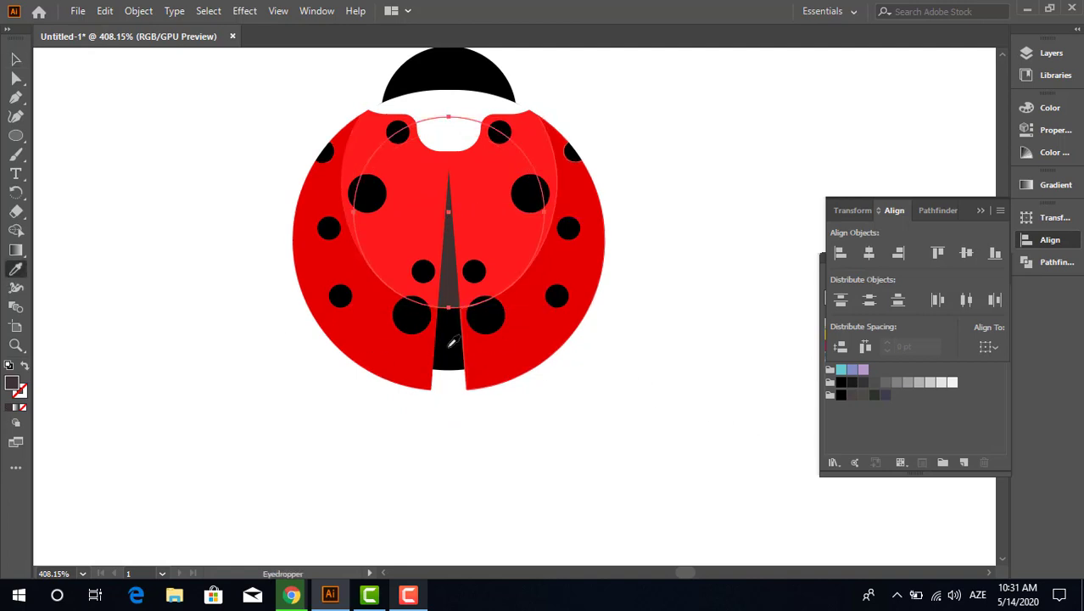
{"action": "double_click", "coordinate": [12, 383]}
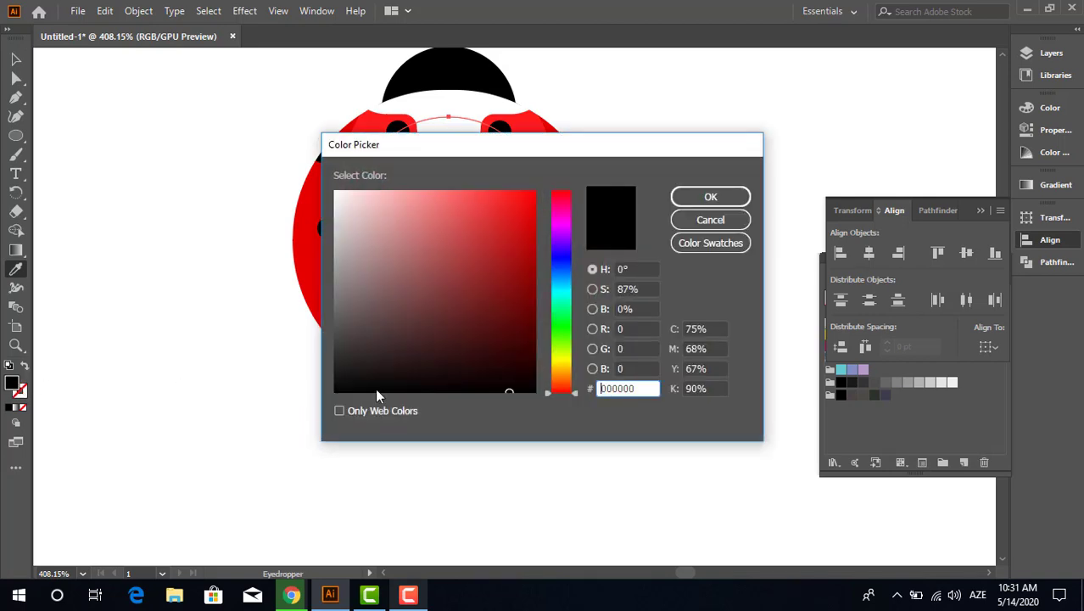
{"action": "key", "text": "Escape"}
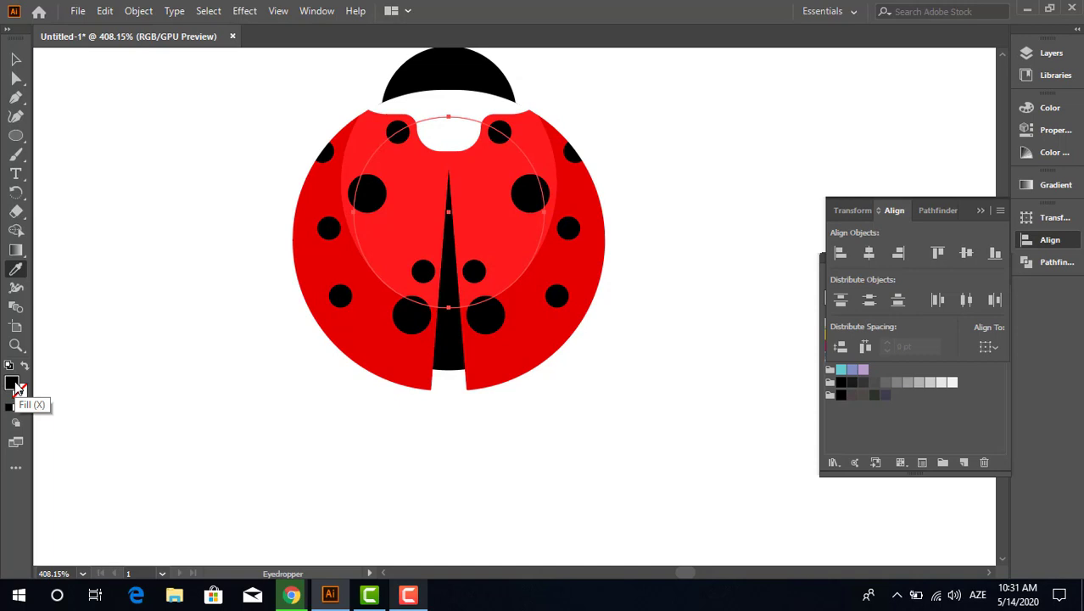
{"action": "key", "text": "v"}
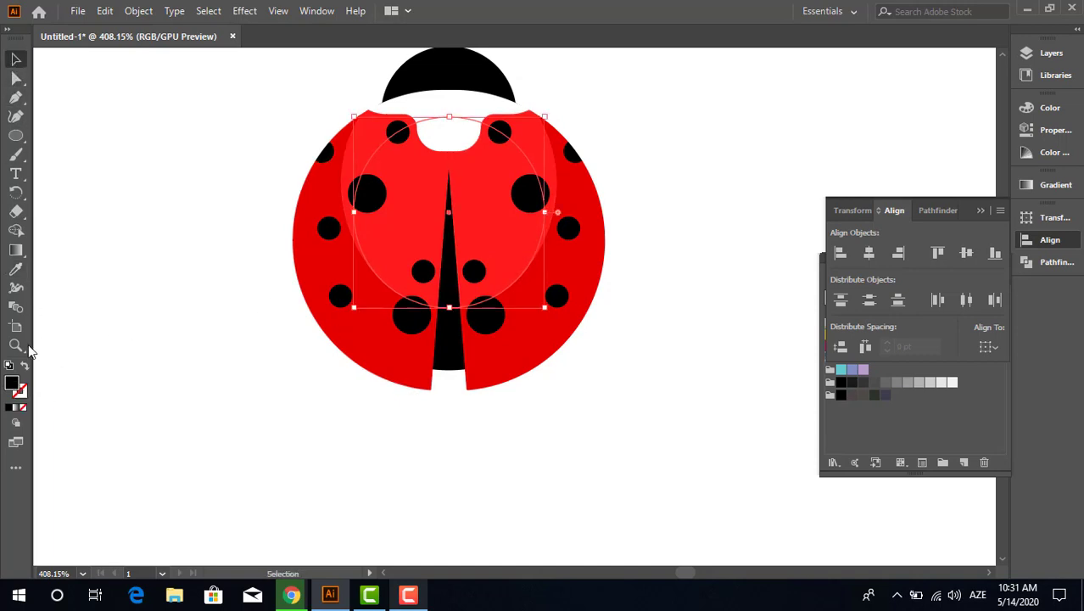
{"action": "double_click", "coordinate": [11, 384]}
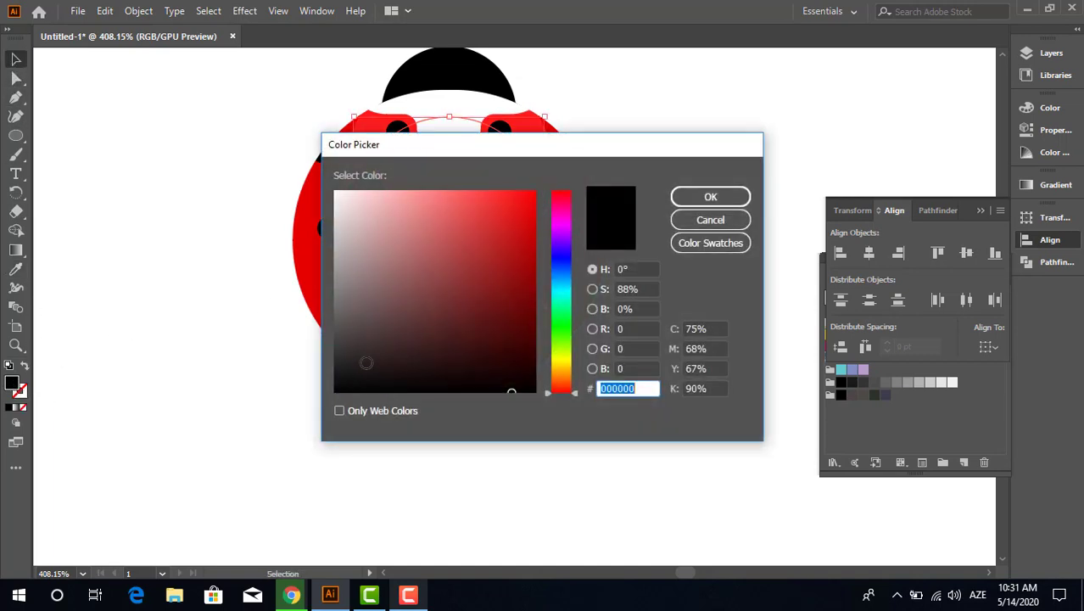
{"action": "left_click_drag", "start_coordinate": [409, 364], "coordinate": [384, 346]}
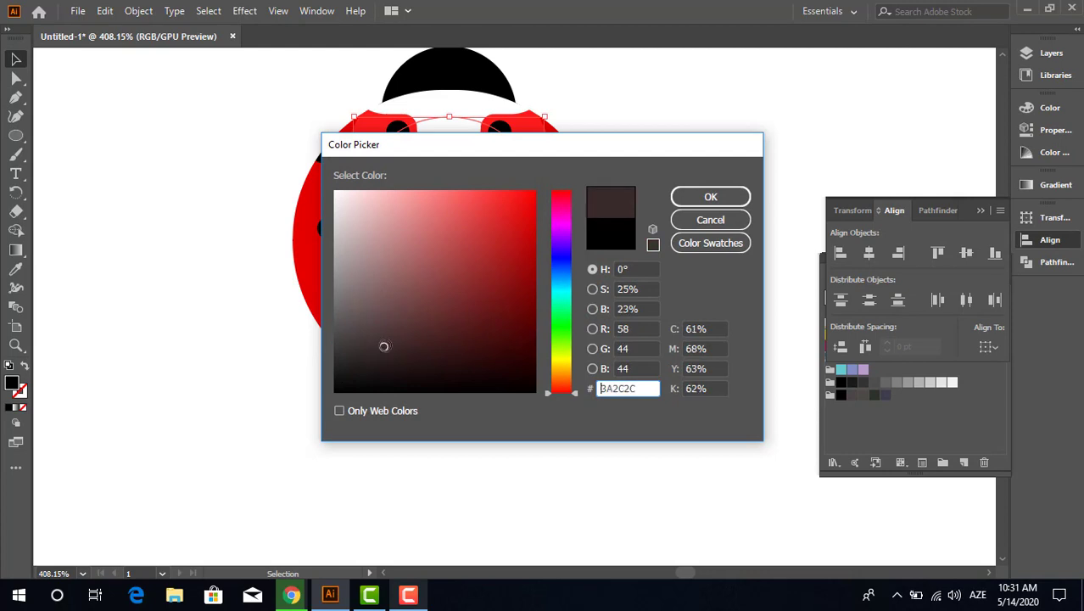
{"action": "left_click", "coordinate": [711, 195]}
Move the dark circle up and shrink it to sit on the black head
{"action": "scroll", "coordinate": [697, 237], "scroll_direction": "up", "scroll_amount": 3}
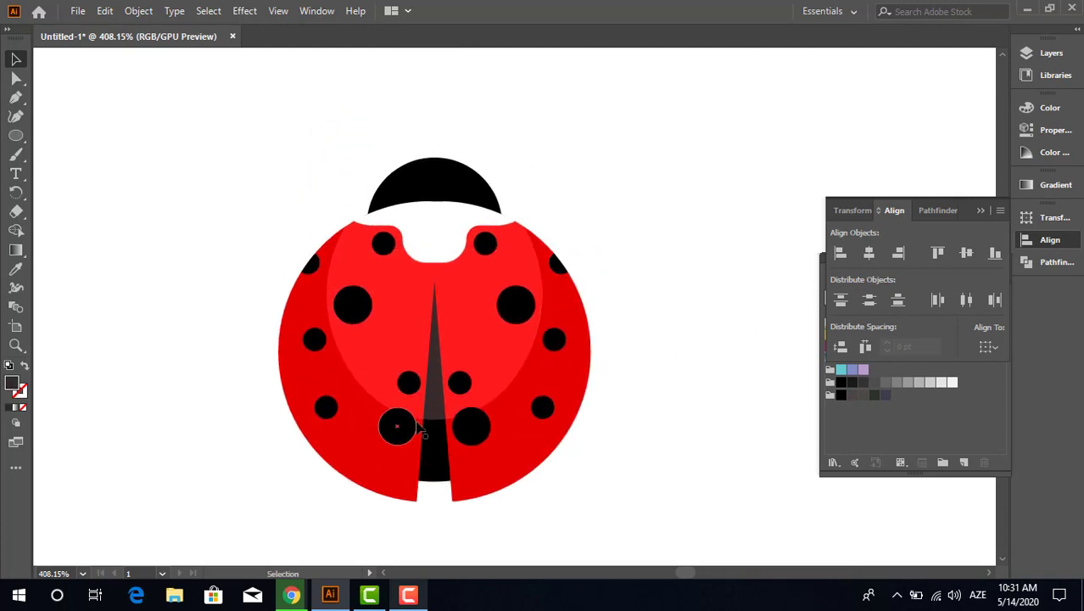
{"action": "left_click_drag", "start_coordinate": [432, 373], "coordinate": [432, 197]}
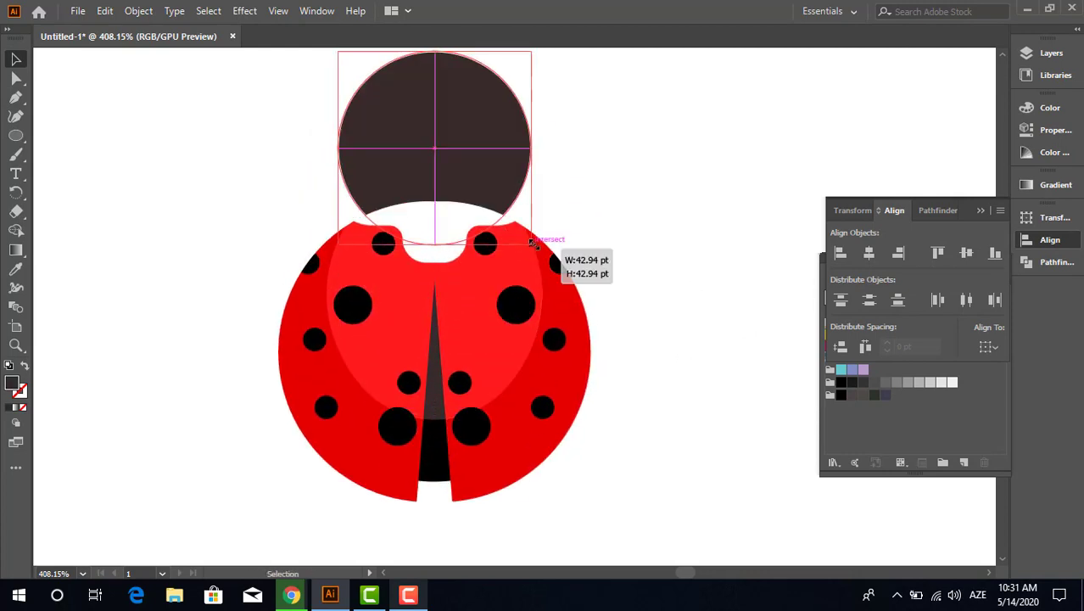
{"action": "left_click_drag", "start_coordinate": [530, 242], "coordinate": [465, 175]}
{"action": "left_click_drag", "start_coordinate": [432, 140], "coordinate": [436, 182]}
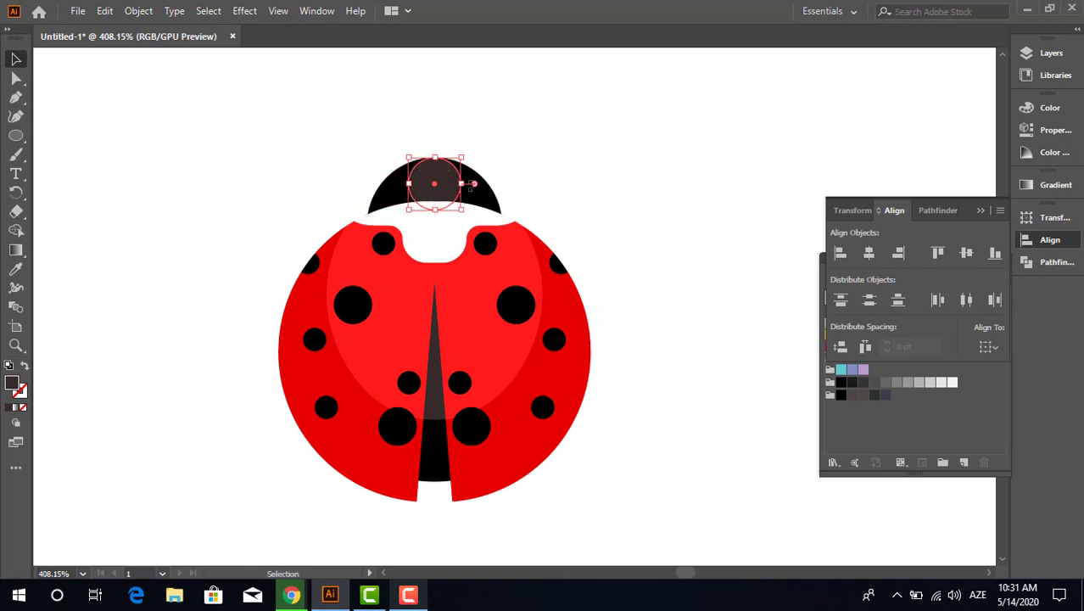
{"action": "key", "text": "z"}
{"action": "left_click_drag", "start_coordinate": [463, 119], "coordinate": [662, 265]}
{"action": "left_click", "coordinate": [407, 219]}
{"action": "left_click", "coordinate": [346, 276], "text": "ctrl"}
Flatten the small circle's bottom into a dome and move it lower in the head
{"action": "key", "text": "v"}
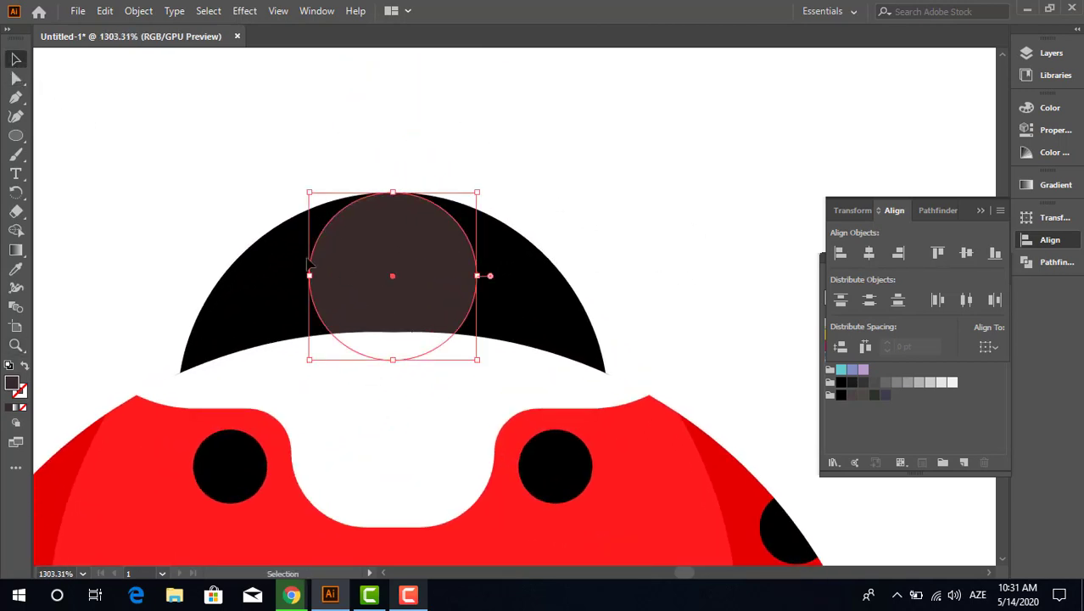
{"action": "left_click", "coordinate": [16, 78]}
{"action": "left_click_drag", "start_coordinate": [393, 360], "coordinate": [391, 305]}
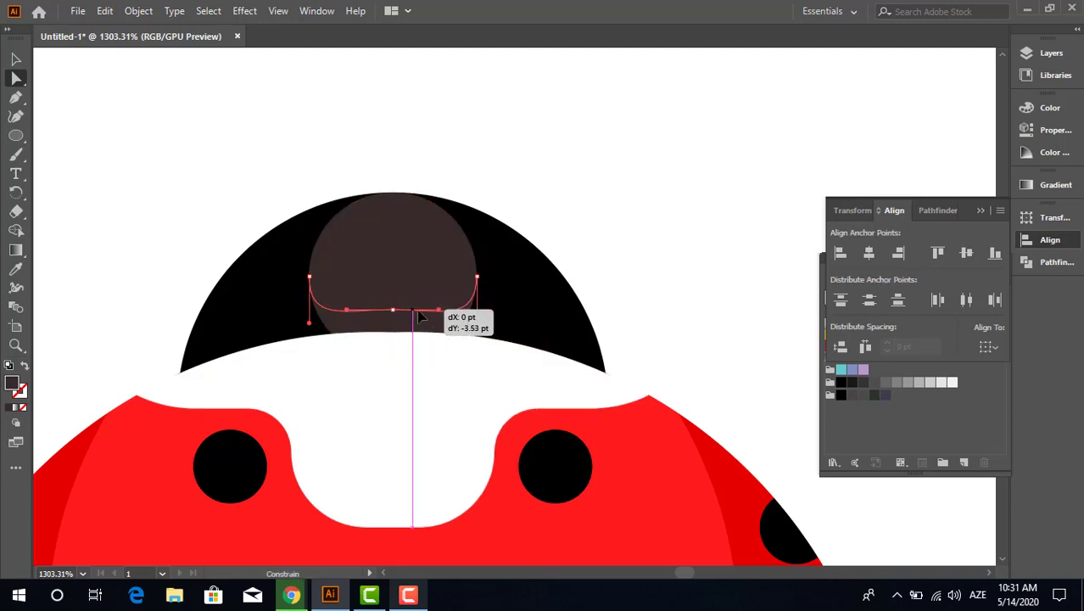
{"action": "left_click_drag", "start_coordinate": [392, 305], "coordinate": [391, 312]}
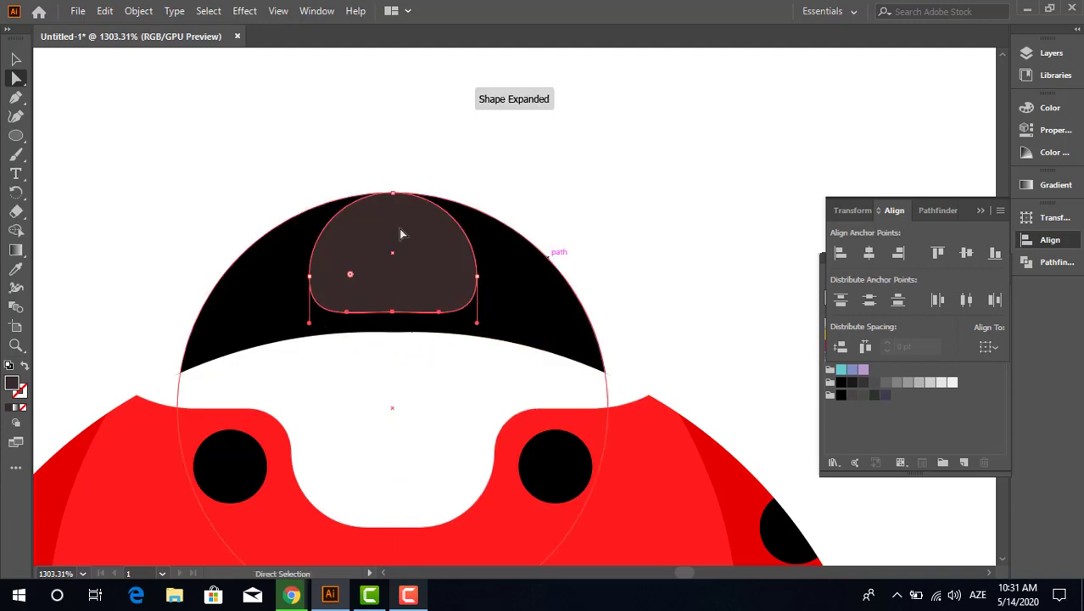
{"action": "key", "text": "v"}
{"action": "mouse_move", "coordinate": [431, 260]}
{"action": "left_mouse_down"}
{"action": "mouse_move", "coordinate": [431, 275]}
{"action": "mouse_move", "coordinate": [514, 306]}
{"action": "left_mouse_up"}
Drag the dome's side anchors outward to widen the highlight, then reselect it
{"action": "left_click", "coordinate": [15, 78]}
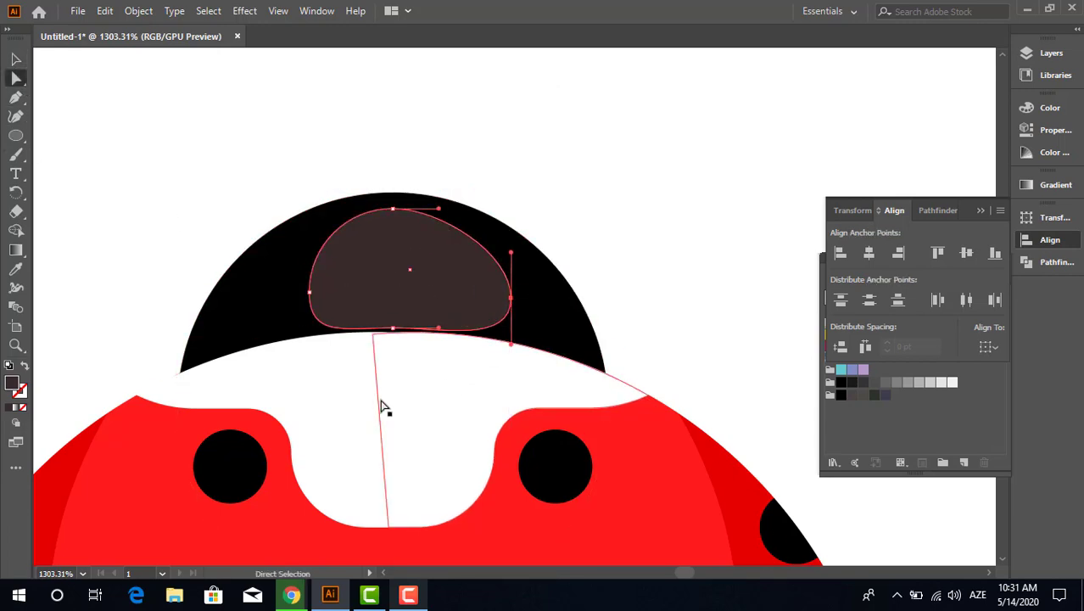
{"action": "left_click_drag", "start_coordinate": [309, 297], "coordinate": [257, 317]}
{"action": "left_click_drag", "start_coordinate": [513, 301], "coordinate": [529, 302]}
{"action": "left_click", "coordinate": [648, 273]}
{"action": "left_click", "coordinate": [518, 319]}
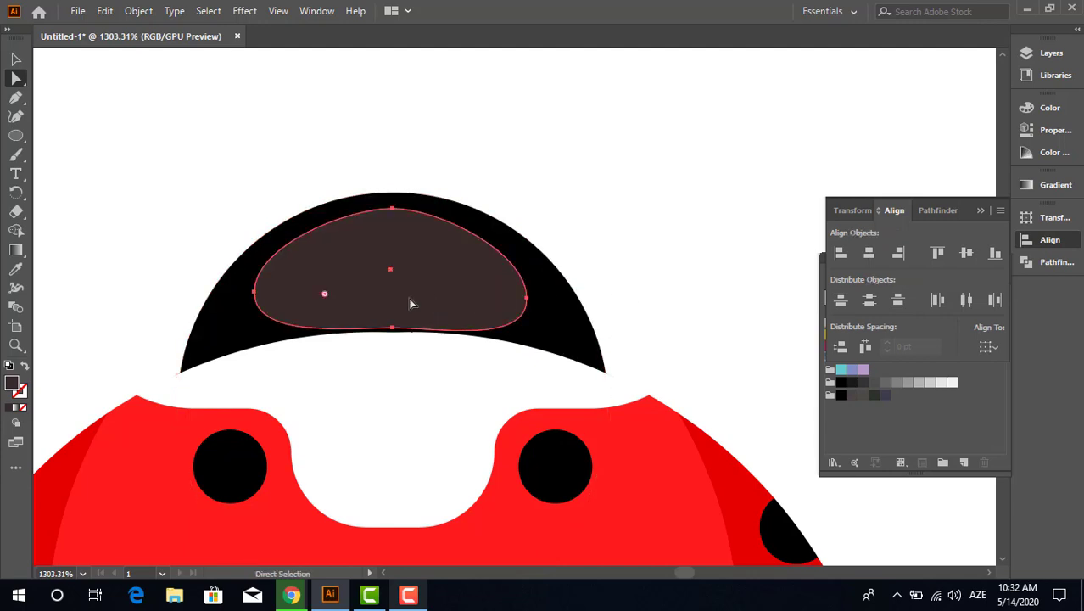
Divide the highlight with a rectangle over its left half and delete the left piece
{"action": "left_click_drag", "start_coordinate": [15, 136], "coordinate": [100, 136]}
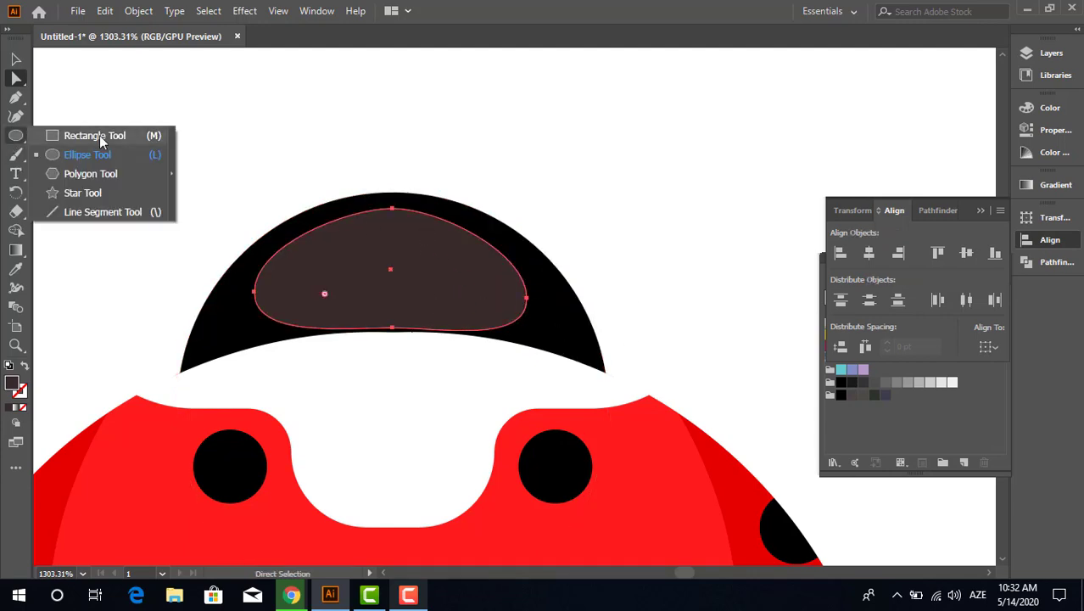
{"action": "left_click_drag", "start_coordinate": [392, 155], "coordinate": [239, 368]}
{"action": "key", "text": "v"}
{"action": "left_click", "coordinate": [458, 283], "text": "shift"}
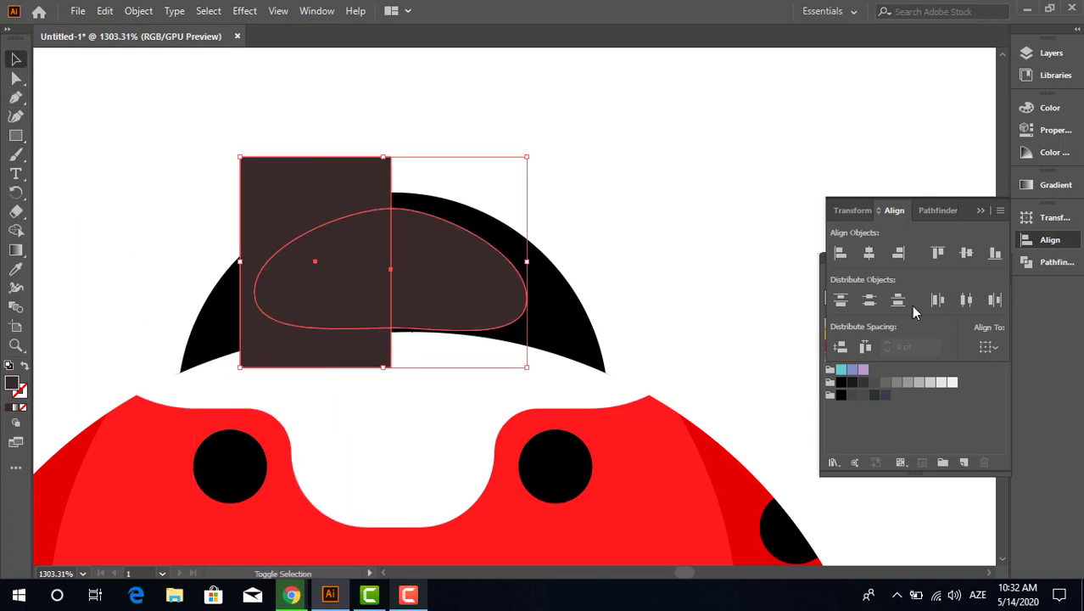
{"action": "left_click", "coordinate": [934, 210]}
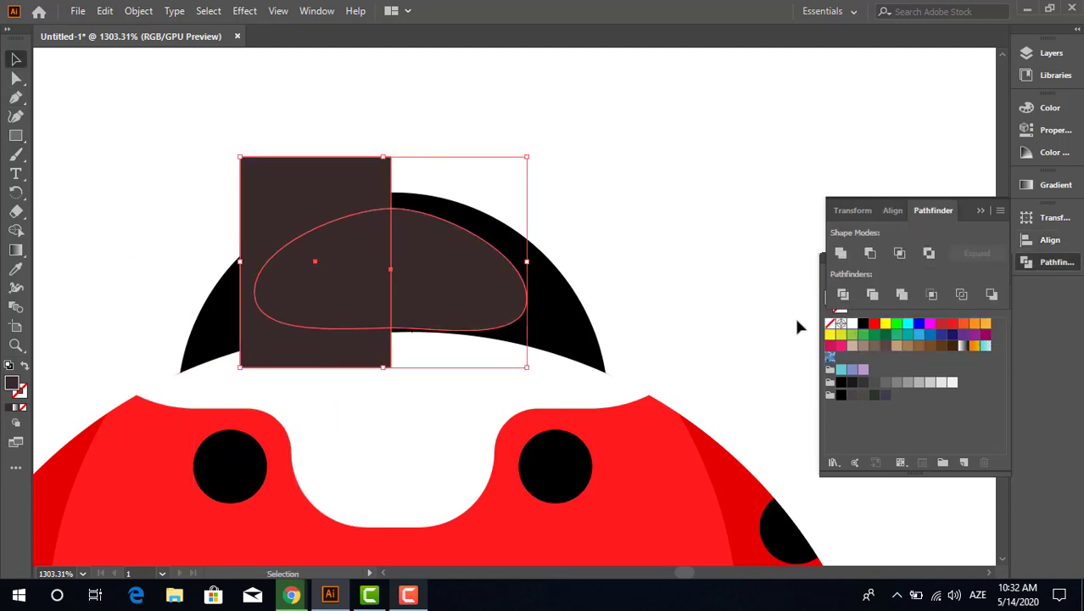
{"action": "left_click", "coordinate": [842, 293]}
{"action": "double_click", "coordinate": [435, 320]}
{"action": "left_click", "coordinate": [322, 170], "text": "shift"}
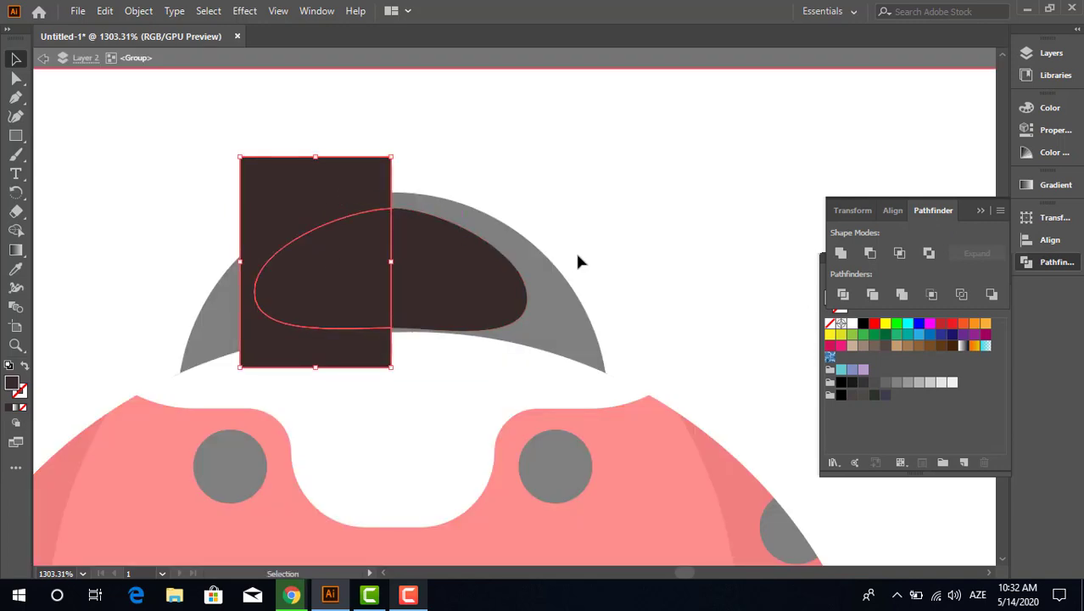
{"action": "key", "text": "Delete"}
{"action": "double_click", "coordinate": [623, 191]}
Reflect a copy of the remaining half and unite both halves into one symmetrical highlight
{"action": "left_click", "coordinate": [438, 288]}
{"action": "left_click", "coordinate": [362, 284], "text": "shift"}
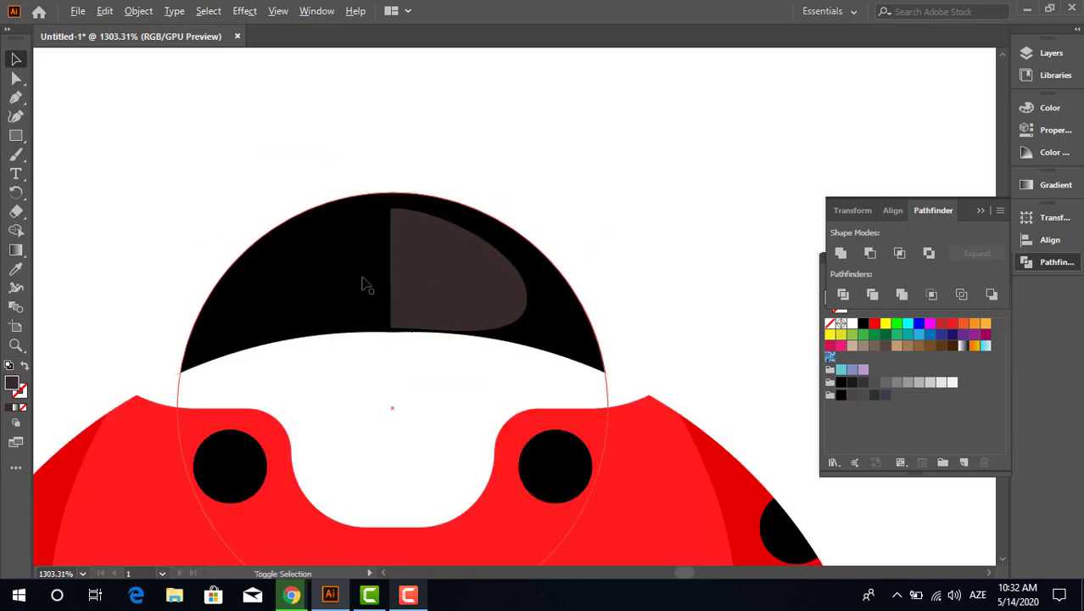
{"action": "left_click_drag", "start_coordinate": [480, 284], "coordinate": [365, 273]}
{"action": "right_click", "coordinate": [364, 273]}
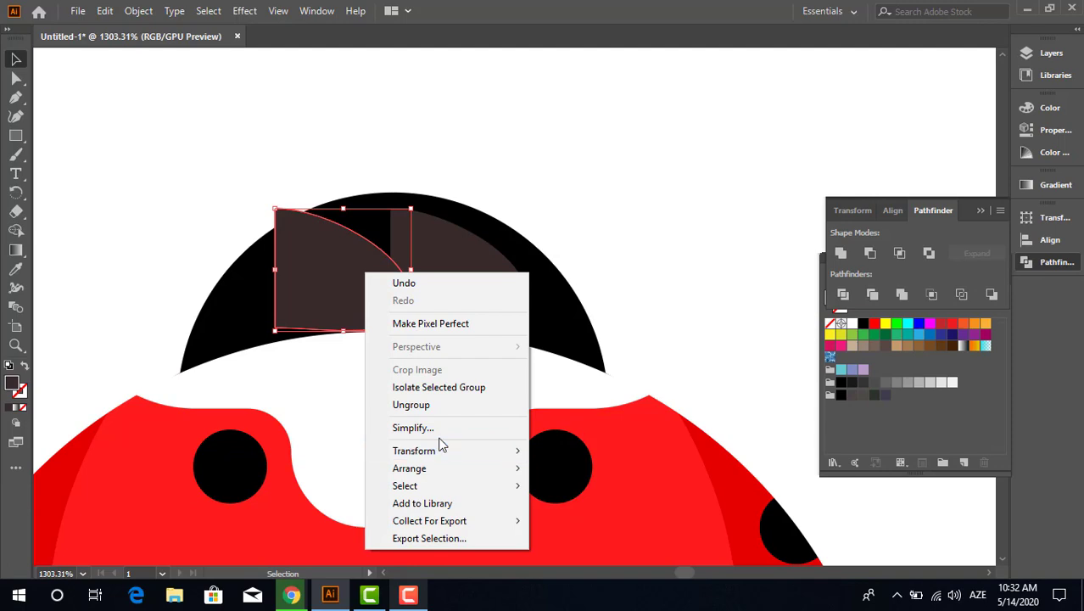
{"action": "mouse_move", "coordinate": [413, 450]}
{"action": "left_click", "coordinate": [581, 509]}
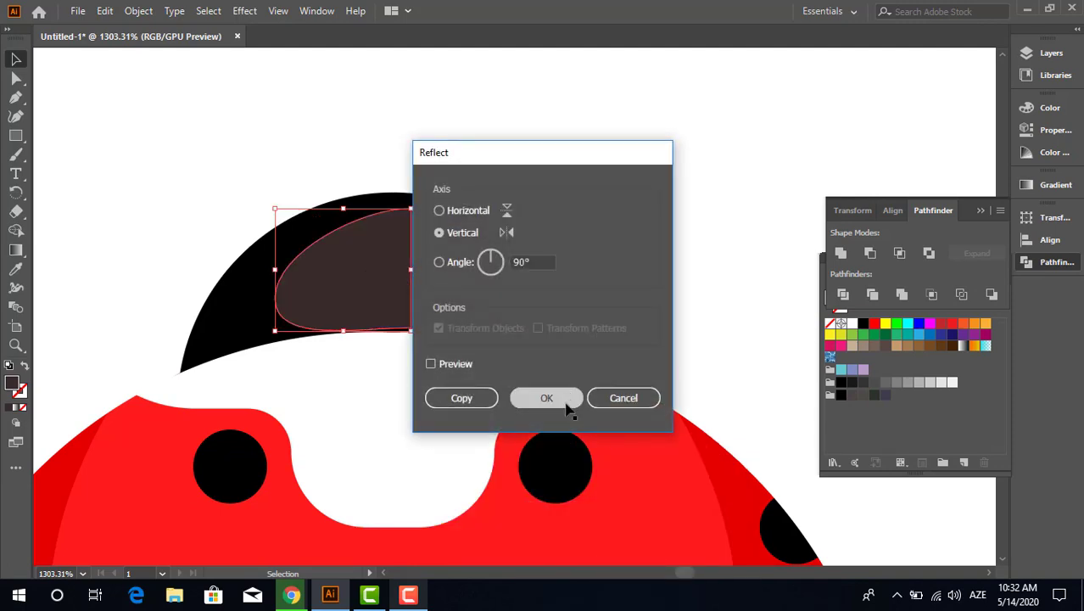
{"action": "left_click", "coordinate": [566, 404]}
{"action": "left_click_drag", "start_coordinate": [478, 286], "coordinate": [490, 303]}
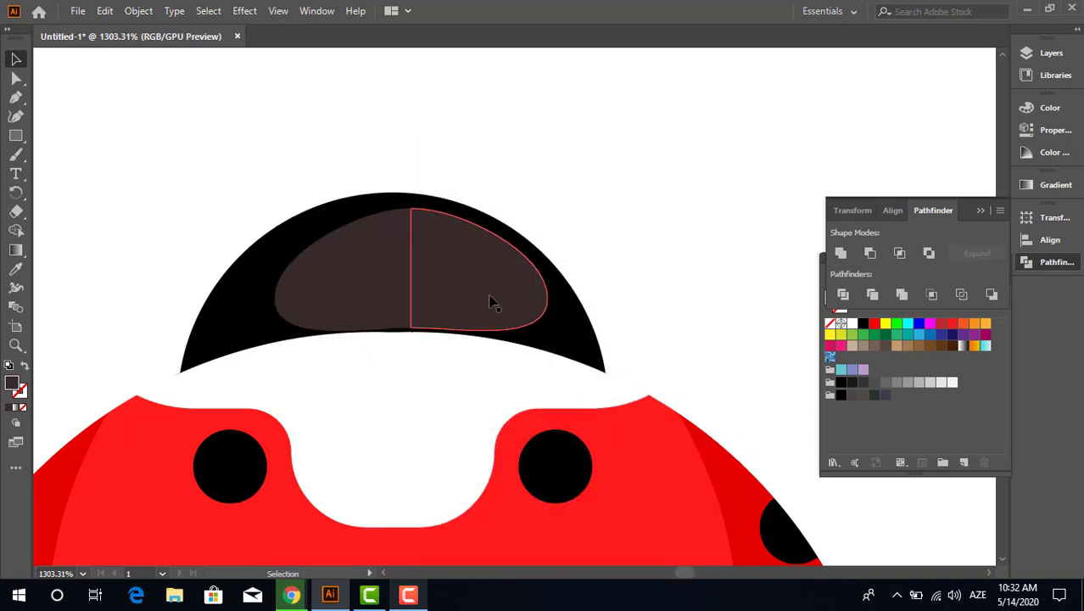
{"action": "left_click", "coordinate": [379, 282], "text": "shift"}
{"action": "left_click", "coordinate": [843, 252]}
{"action": "left_click", "coordinate": [617, 287]}
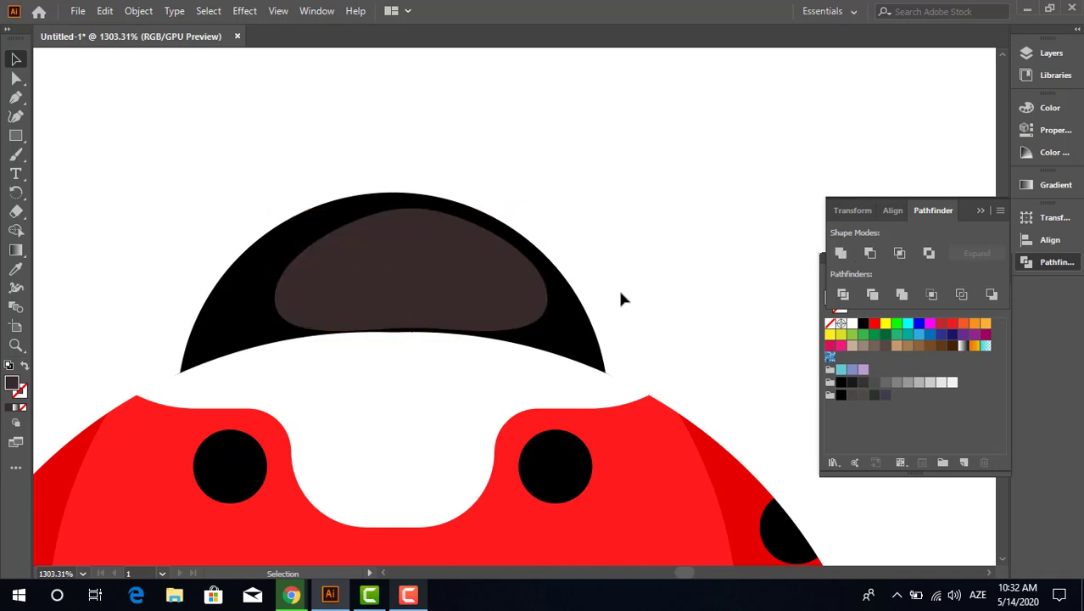
Select every ladybug part and align them to the horizontal centre
{"action": "key", "text": "z"}
{"action": "key", "text": "ctrl+0"}
{"action": "left_click", "coordinate": [15, 59]}
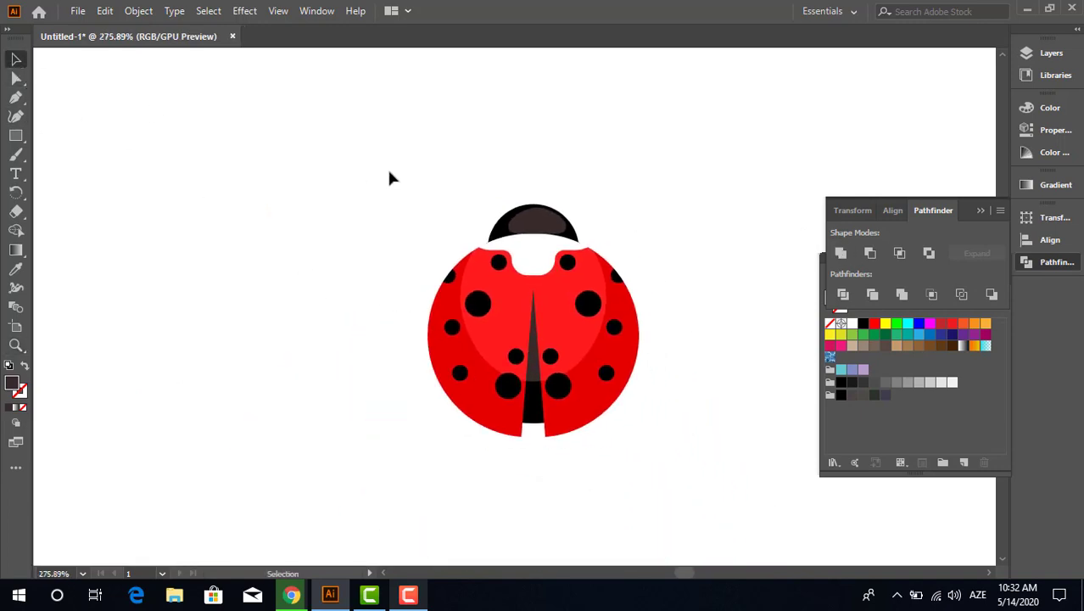
{"action": "left_click_drag", "start_coordinate": [392, 399], "coordinate": [758, 227]}
{"action": "left_click", "coordinate": [892, 210]}
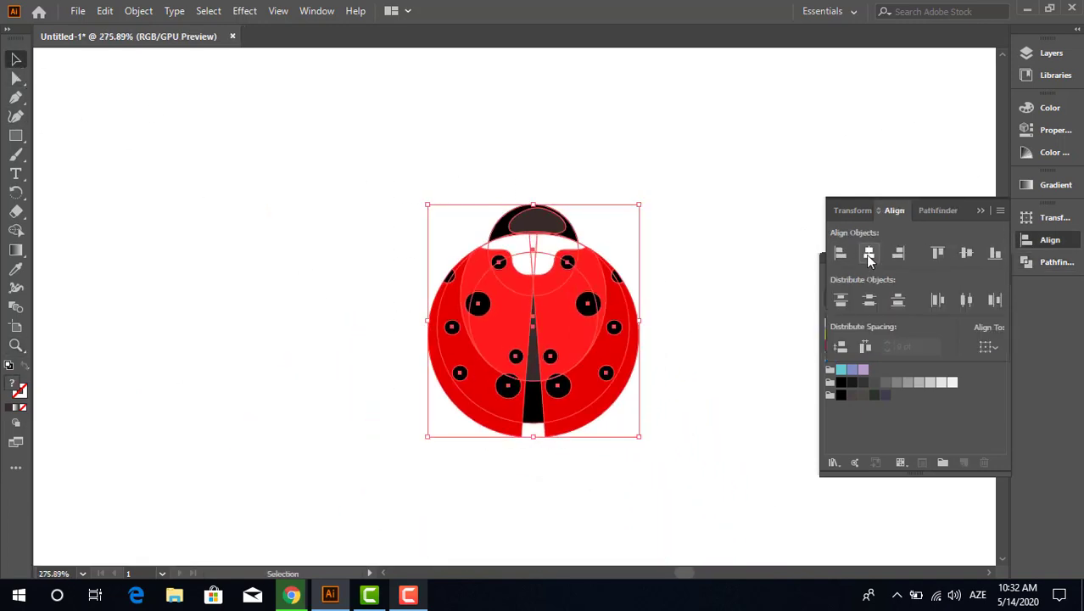
{"action": "key", "text": "z"}
{"action": "left_click", "coordinate": [689, 242]}
Draw a two-point curved antenna above the head and stroke it with the head's black
{"action": "mouse_move", "coordinate": [627, 205]}
{"action": "left_mouse_down"}
{"action": "mouse_move", "coordinate": [540, 233]}
{"action": "mouse_move", "coordinate": [600, 262]}
{"action": "left_mouse_up"}
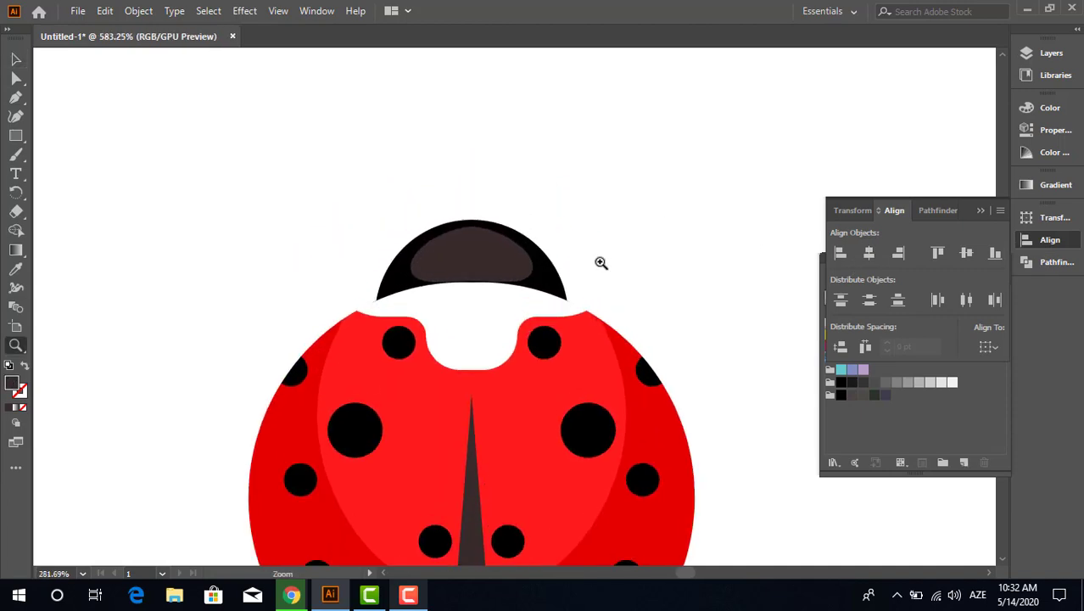
{"action": "left_click", "coordinate": [16, 97]}
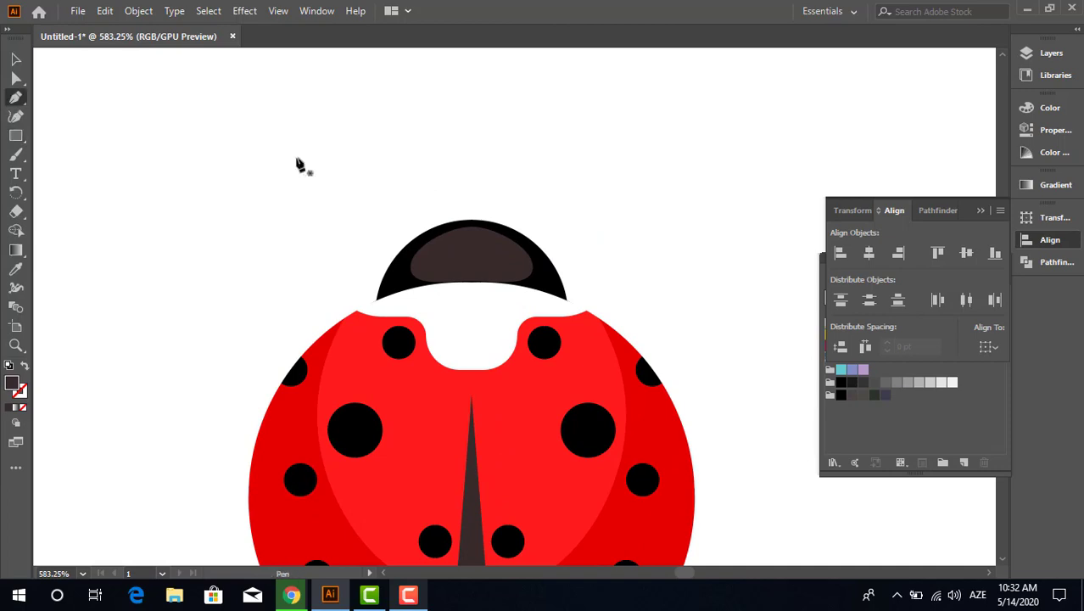
{"action": "left_click", "coordinate": [368, 103]}
{"action": "left_click", "coordinate": [368, 232]}
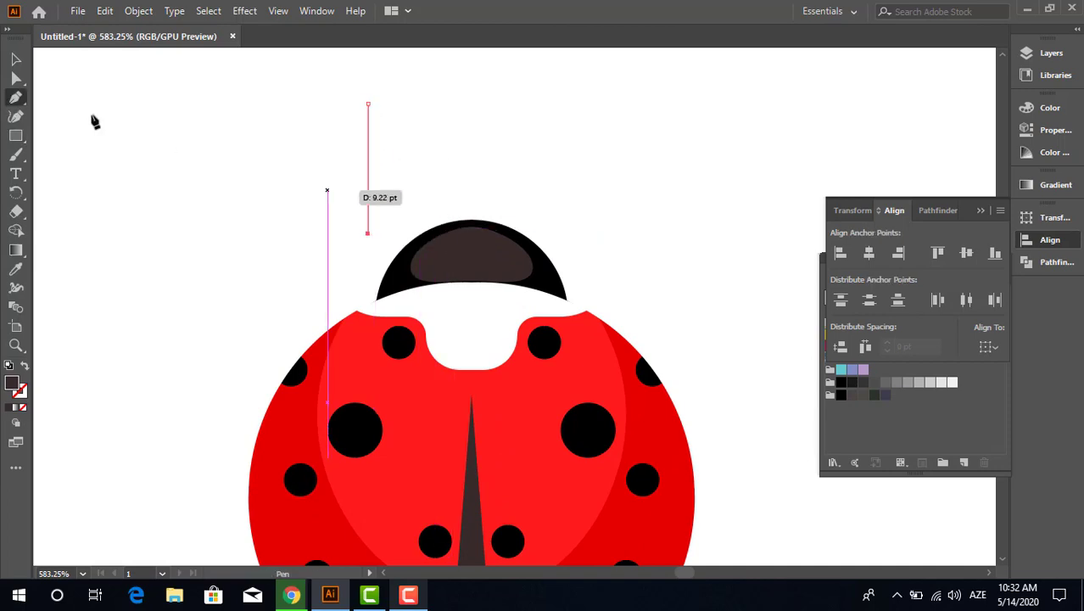
{"action": "left_click", "coordinate": [19, 117]}
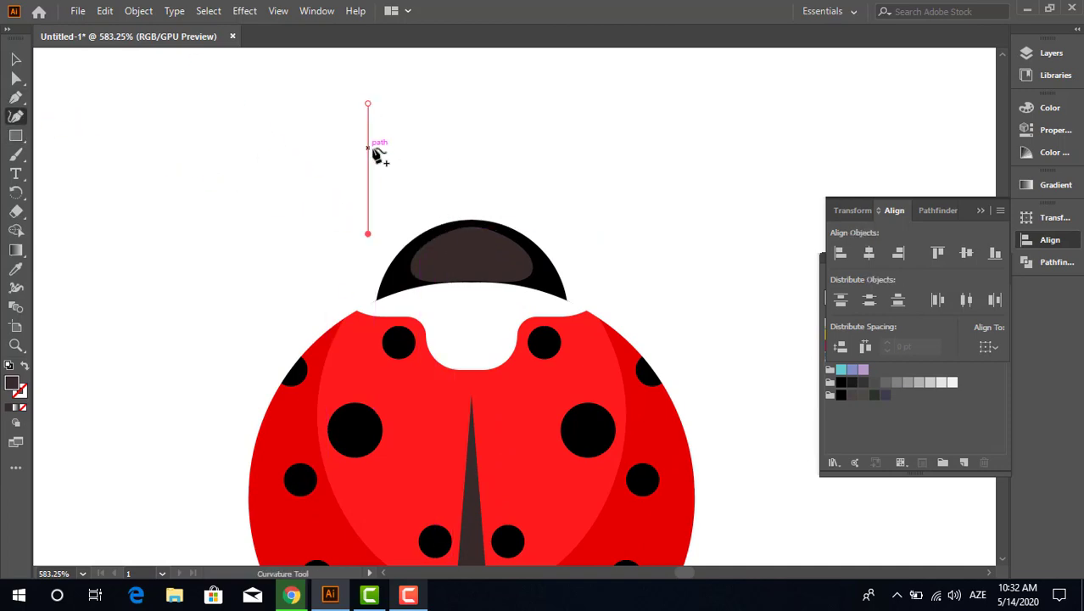
{"action": "left_click_drag", "start_coordinate": [373, 151], "coordinate": [387, 162]}
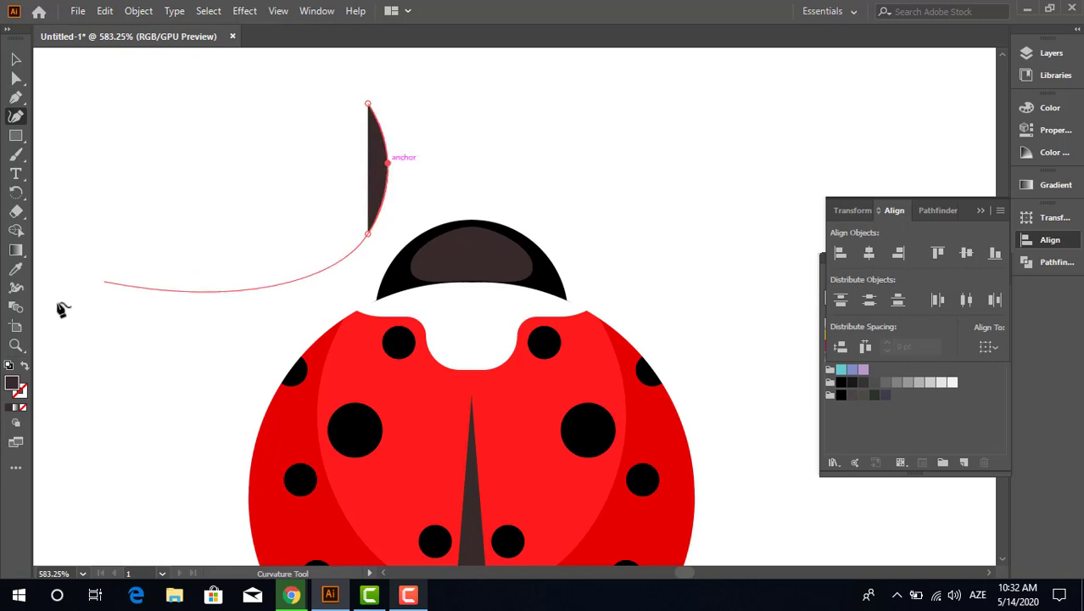
{"action": "left_click", "coordinate": [25, 365]}
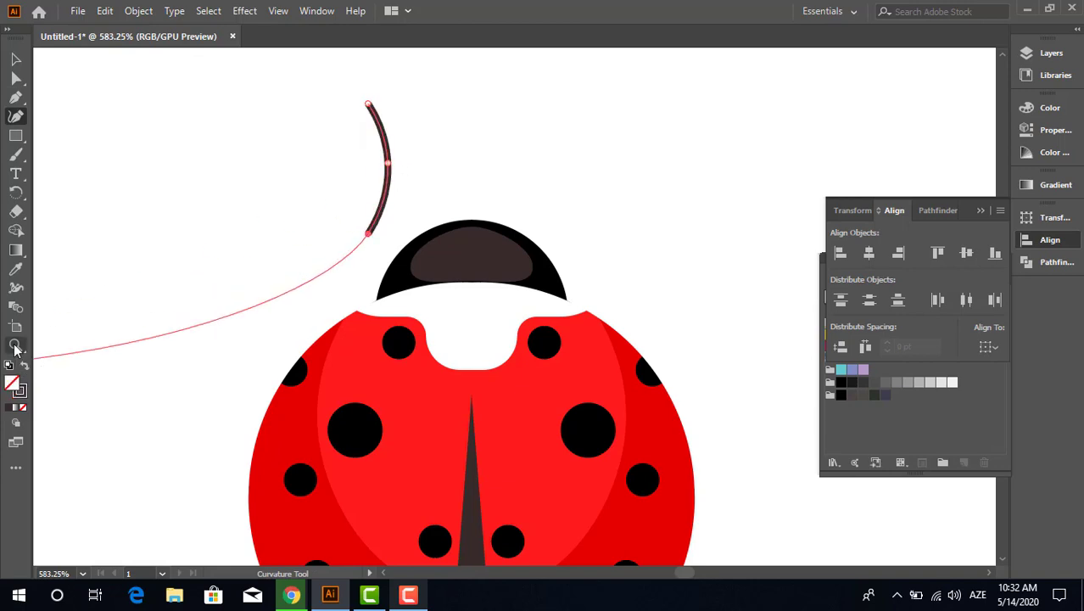
{"action": "left_click", "coordinate": [17, 269]}
{"action": "left_click", "coordinate": [560, 281]}
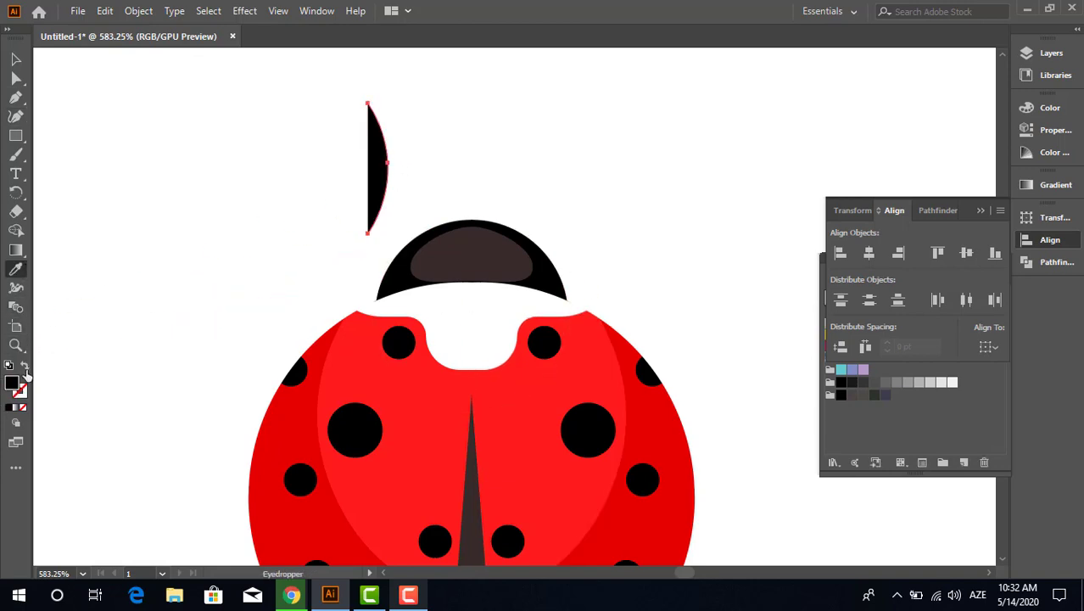
{"action": "left_click", "coordinate": [24, 366]}
{"action": "left_click", "coordinate": [15, 59]}
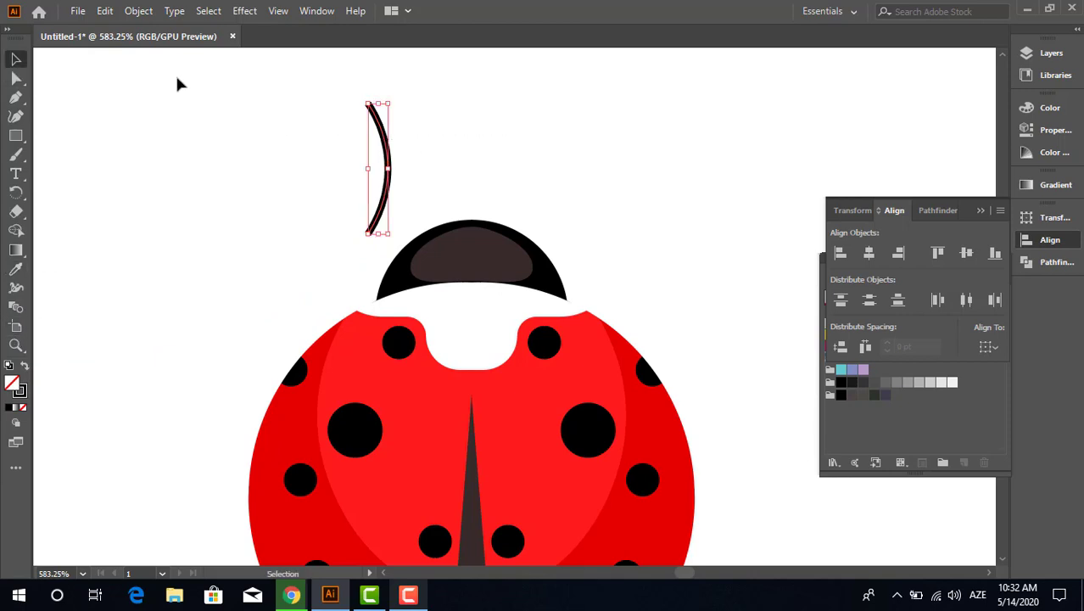
{"action": "left_click", "coordinate": [556, 176]}
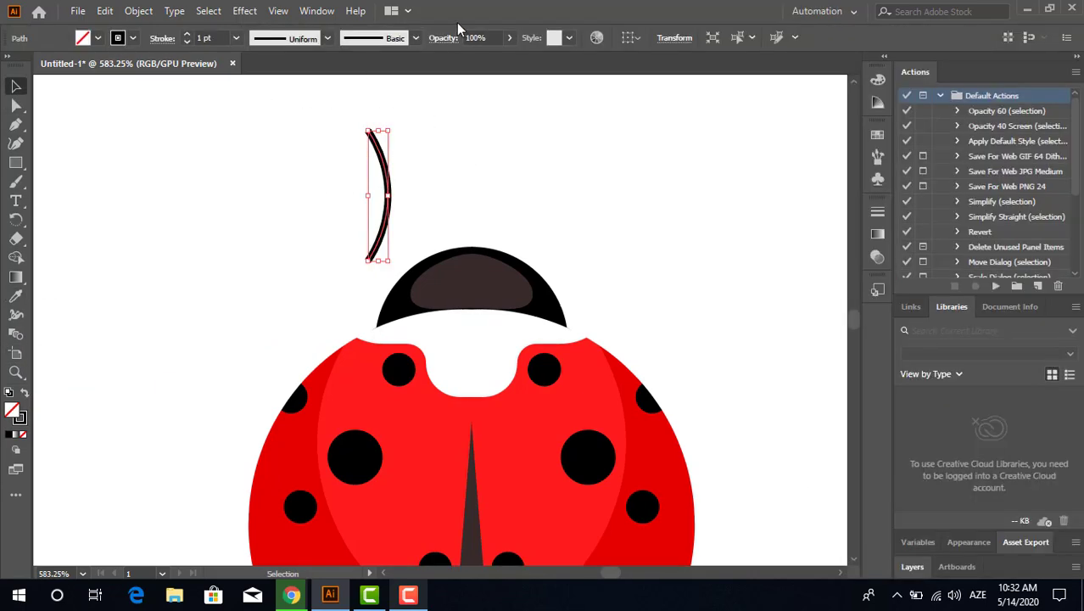
Set the antenna's stroke weight to 2 pt, correcting an initial 2.5
{"action": "left_click", "coordinate": [302, 38]}
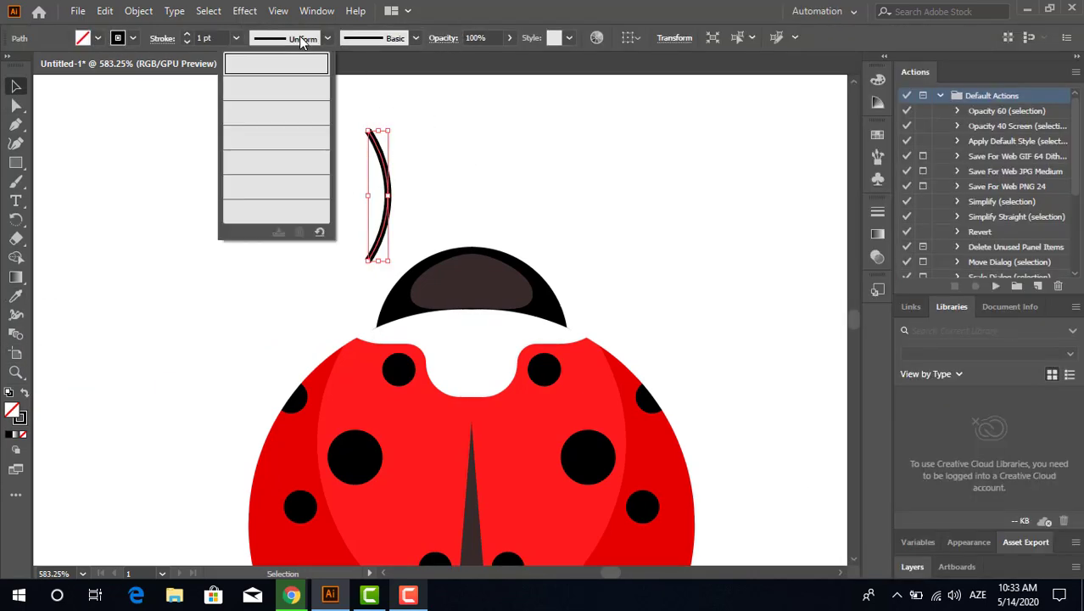
{"action": "left_click", "coordinate": [182, 42]}
{"action": "double_click", "coordinate": [212, 38]}
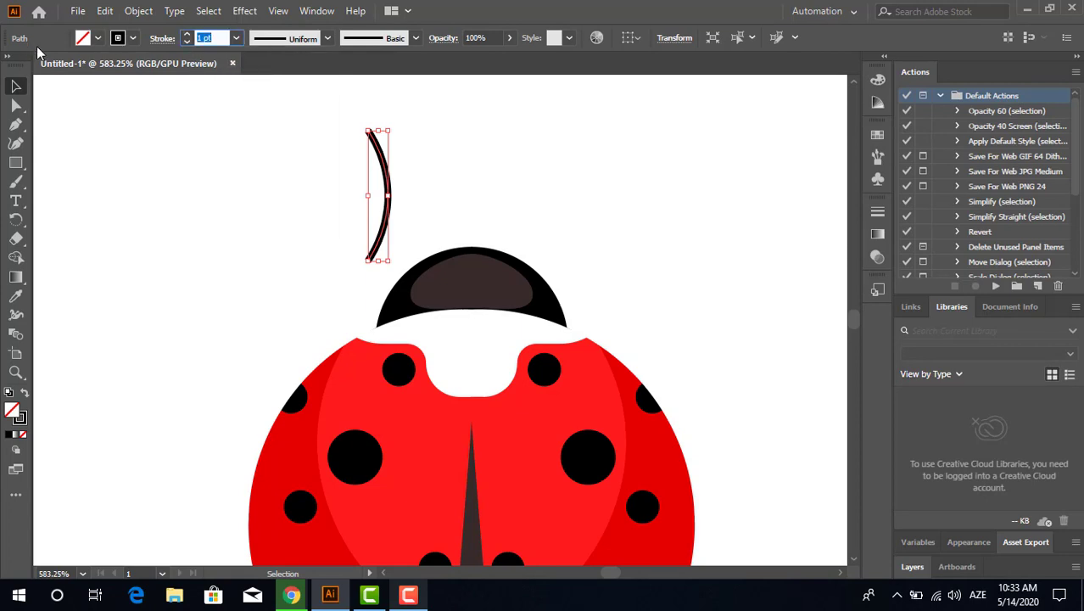
{"action": "type", "text": "2.5"}
{"action": "key", "text": "Return"}
{"action": "left_click", "coordinate": [287, 155]}
{"action": "left_click", "coordinate": [379, 152]}
{"action": "double_click", "coordinate": [208, 39]}
{"action": "type", "text": "2"}
{"action": "key", "text": "Return"}
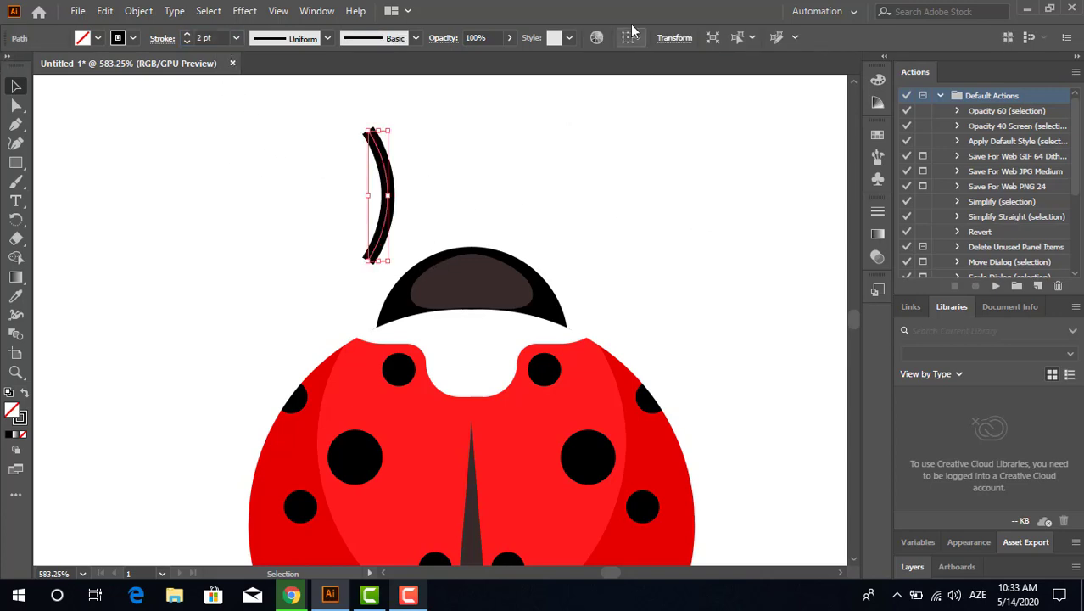
Give the antenna stroke Round Cap ends in the Stroke panel
{"action": "left_click", "coordinate": [163, 38]}
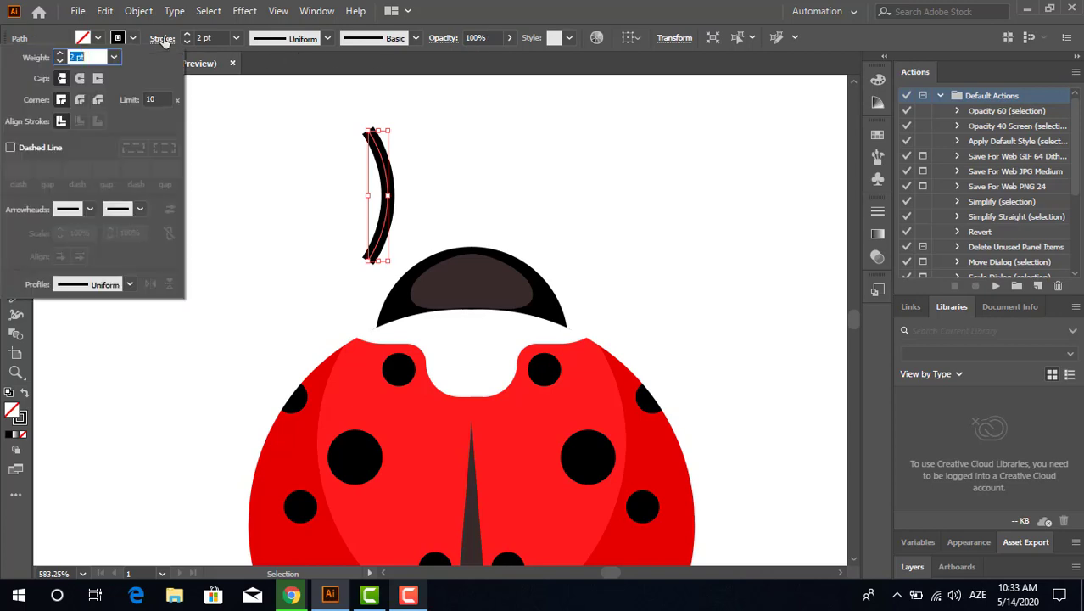
{"action": "left_click", "coordinate": [84, 80]}
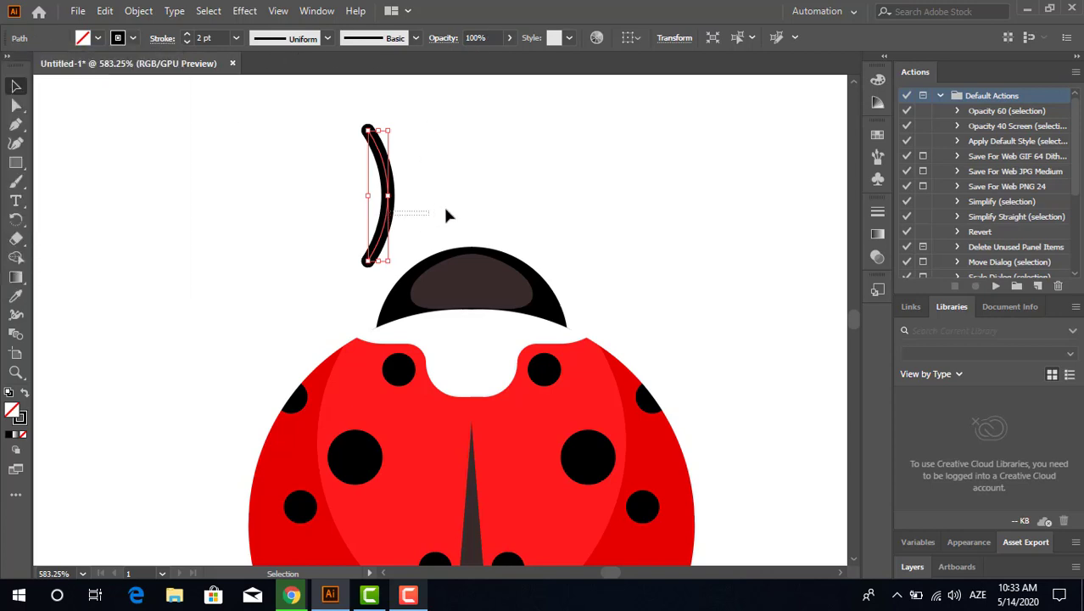
{"action": "left_click", "coordinate": [16, 162]}
Draw a solid black circle at the antenna's top end as its round tip
{"action": "left_click", "coordinate": [81, 183]}
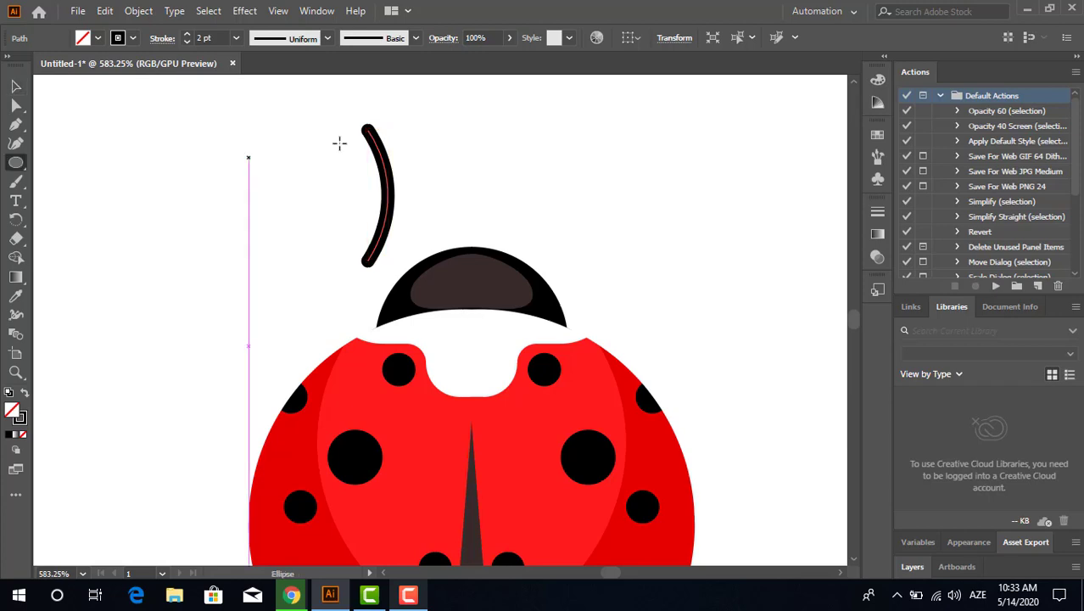
{"action": "left_click_drag", "start_coordinate": [366, 129], "coordinate": [394, 141]}
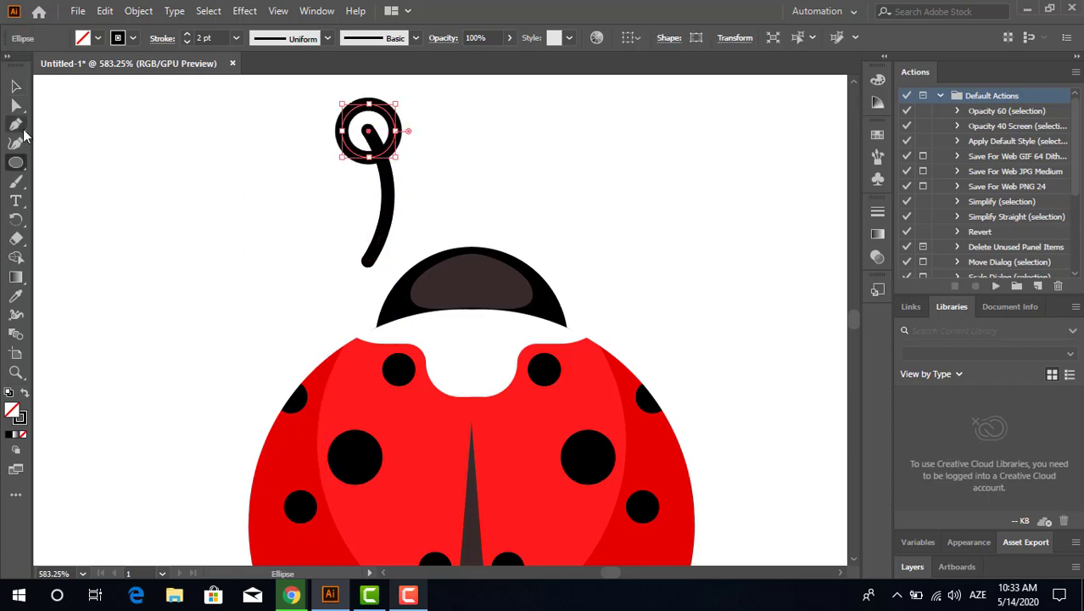
{"action": "left_click", "coordinate": [24, 395]}
{"action": "left_click", "coordinate": [16, 86]}
{"action": "left_click", "coordinate": [423, 241]}
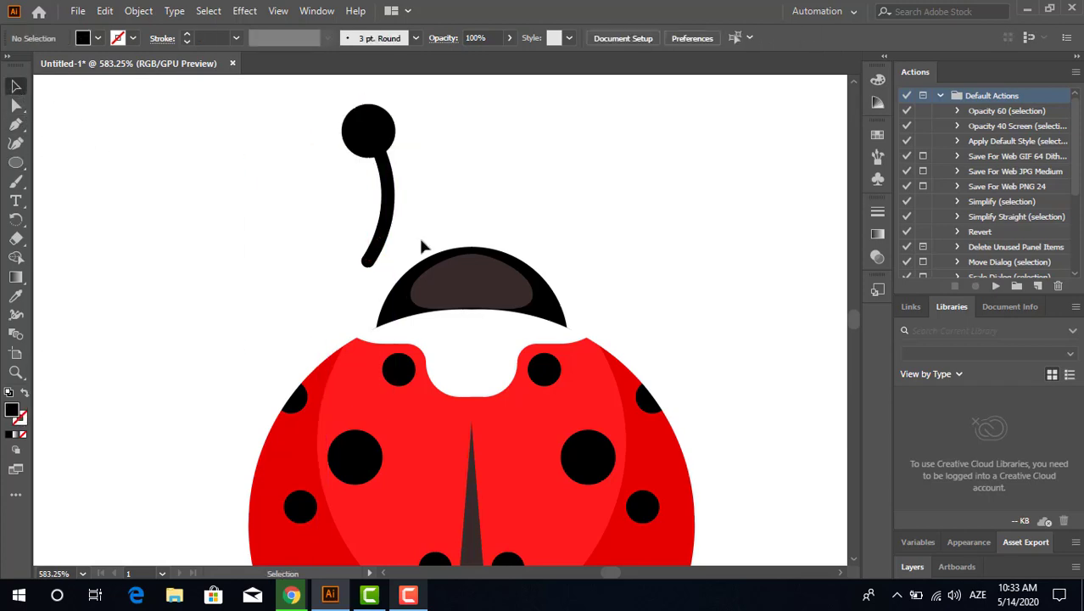
{"action": "left_click", "coordinate": [367, 231]}
Expand the antenna stalk's stroke into a filled shape and select it with the tip
{"action": "left_click", "coordinate": [138, 10]}
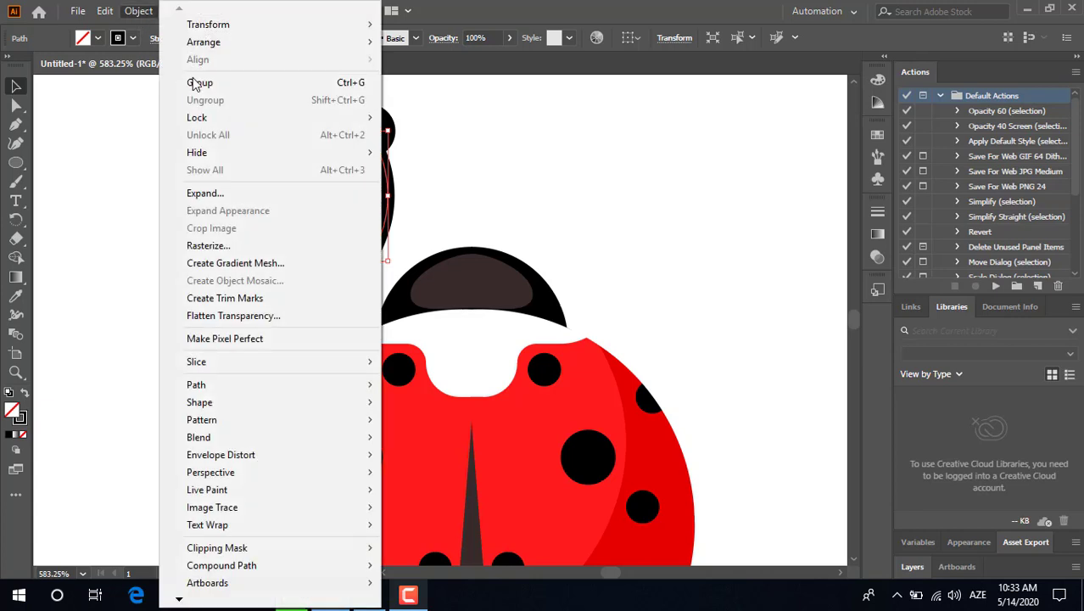
{"action": "left_click", "coordinate": [235, 196]}
{"action": "key", "text": "Return"}
{"action": "left_click", "coordinate": [432, 122]}
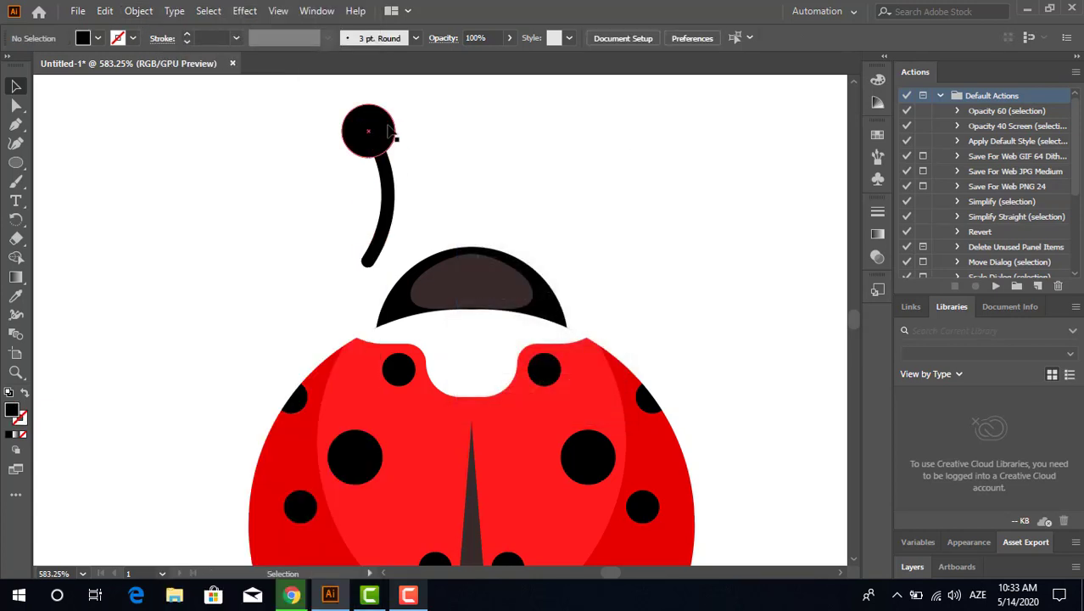
{"action": "left_click_drag", "start_coordinate": [432, 167], "coordinate": [336, 121]}
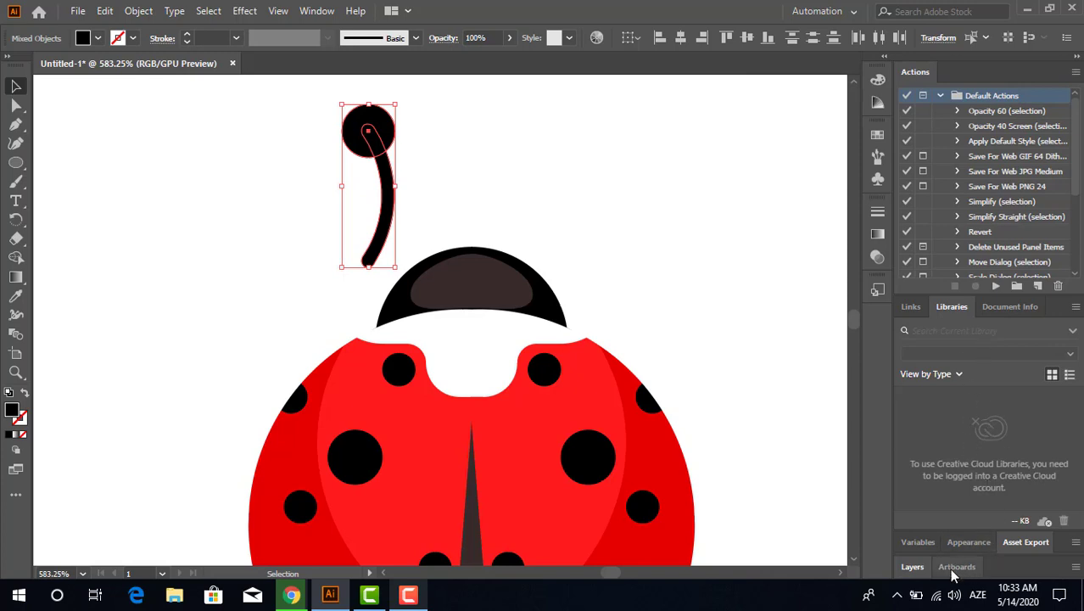
Briefly check the Stroke and Transparency panels, then show the Layers list
{"action": "left_click", "coordinate": [878, 290]}
{"action": "left_click", "coordinate": [876, 212]}
{"action": "left_click", "coordinate": [789, 205]}
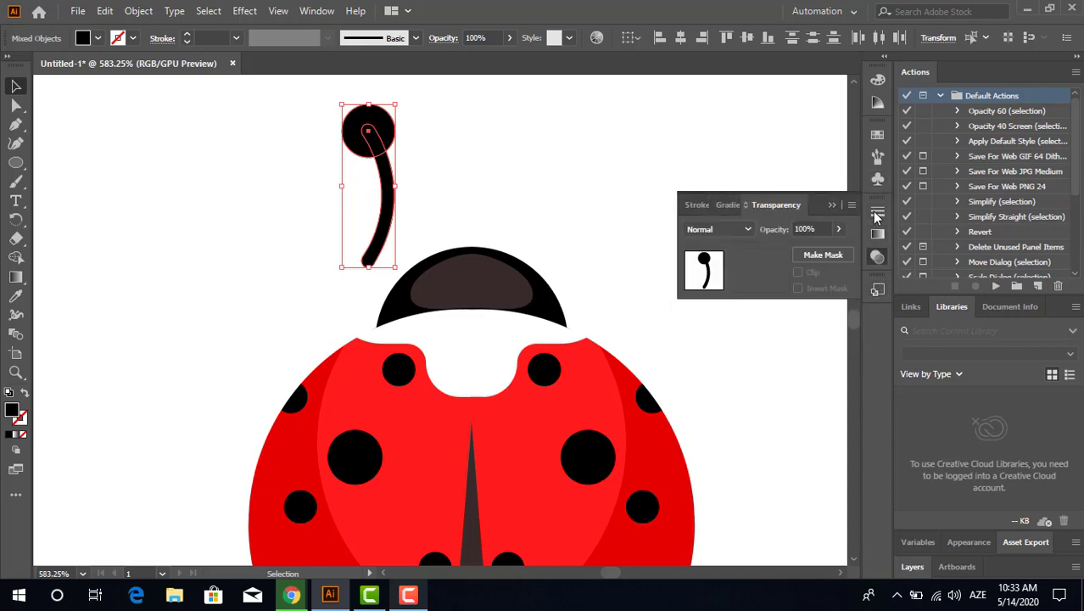
{"action": "left_click", "coordinate": [879, 216]}
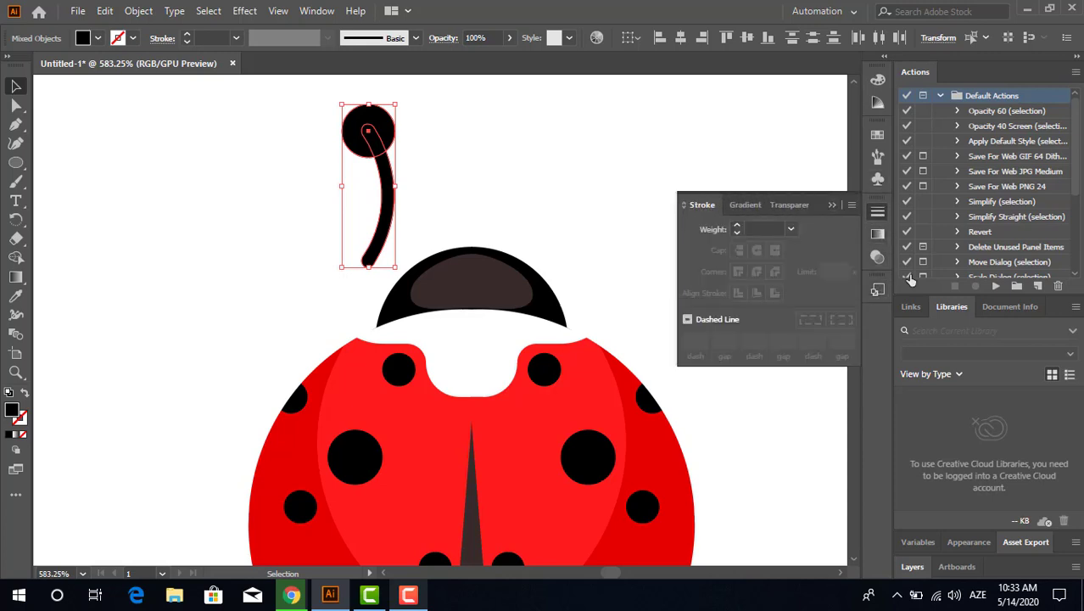
{"action": "left_click", "coordinate": [880, 219]}
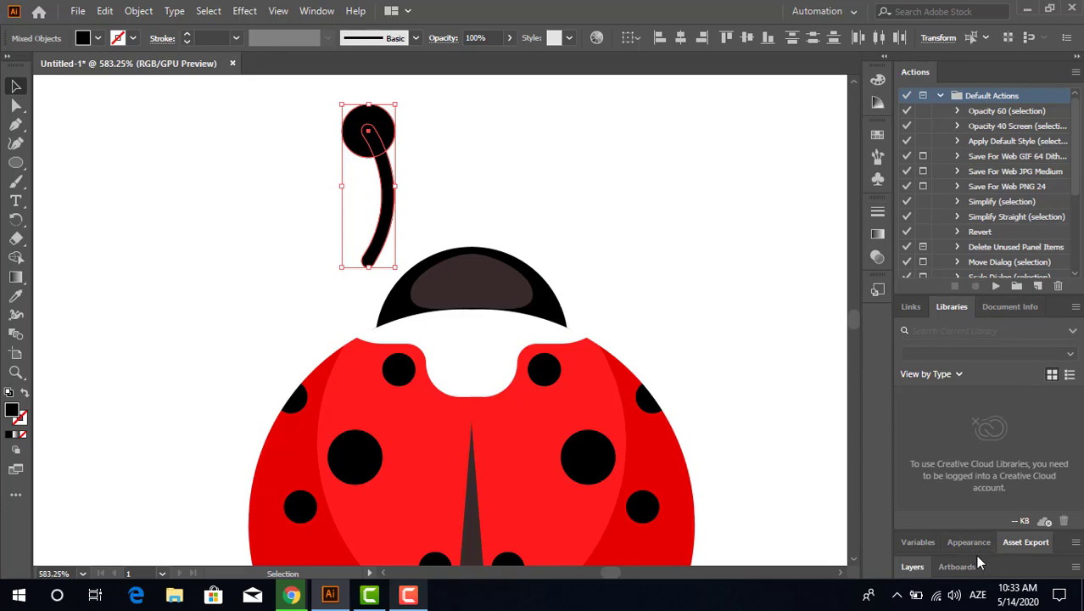
{"action": "left_click", "coordinate": [1075, 566]}
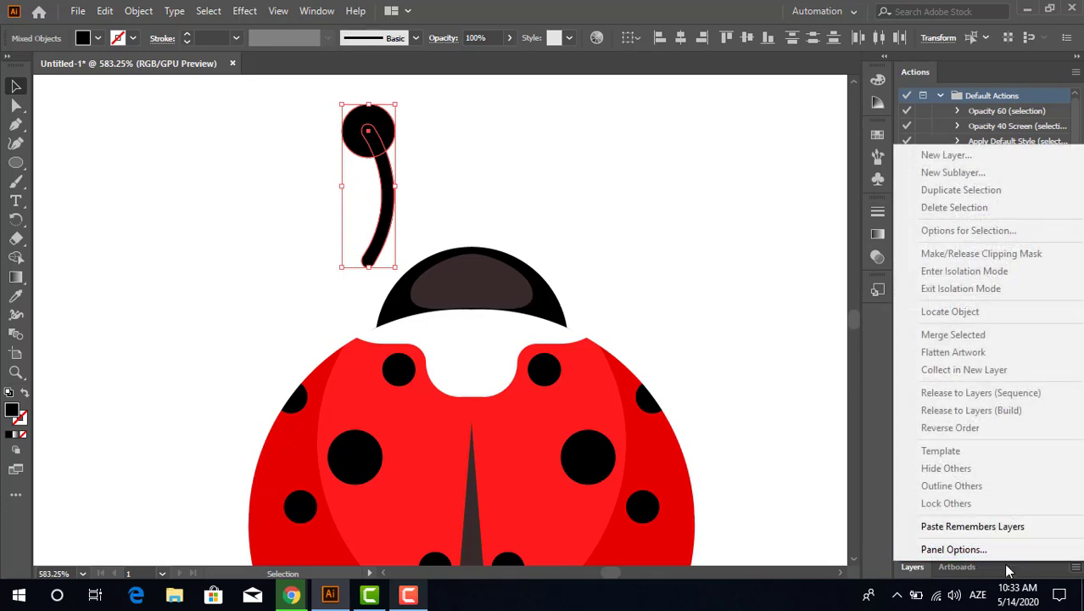
{"action": "left_click", "coordinate": [836, 532]}
{"action": "left_click", "coordinate": [914, 566]}
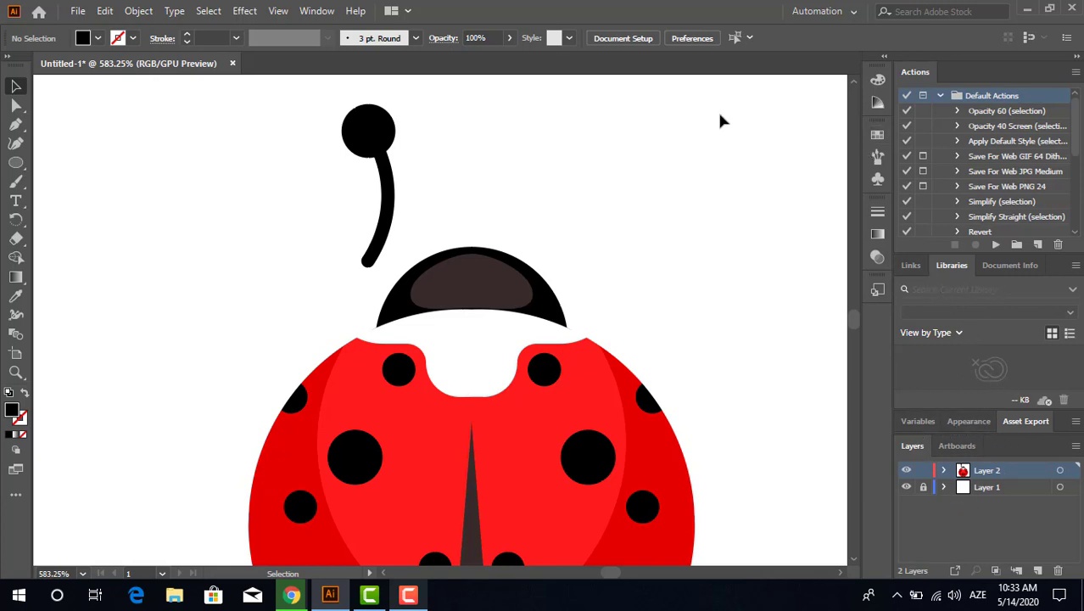
Show the Align/Pathfinder panel and dismiss a failed Divide attempt
{"action": "left_click", "coordinate": [311, 12]}
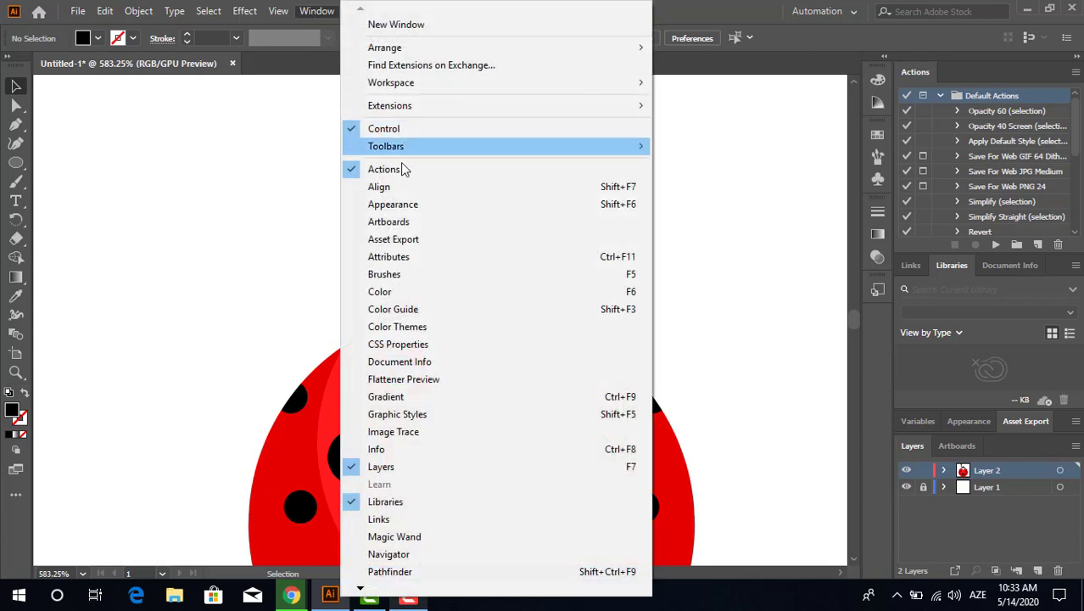
{"action": "left_click", "coordinate": [411, 184]}
{"action": "left_click_drag", "start_coordinate": [509, 319], "coordinate": [899, 181]}
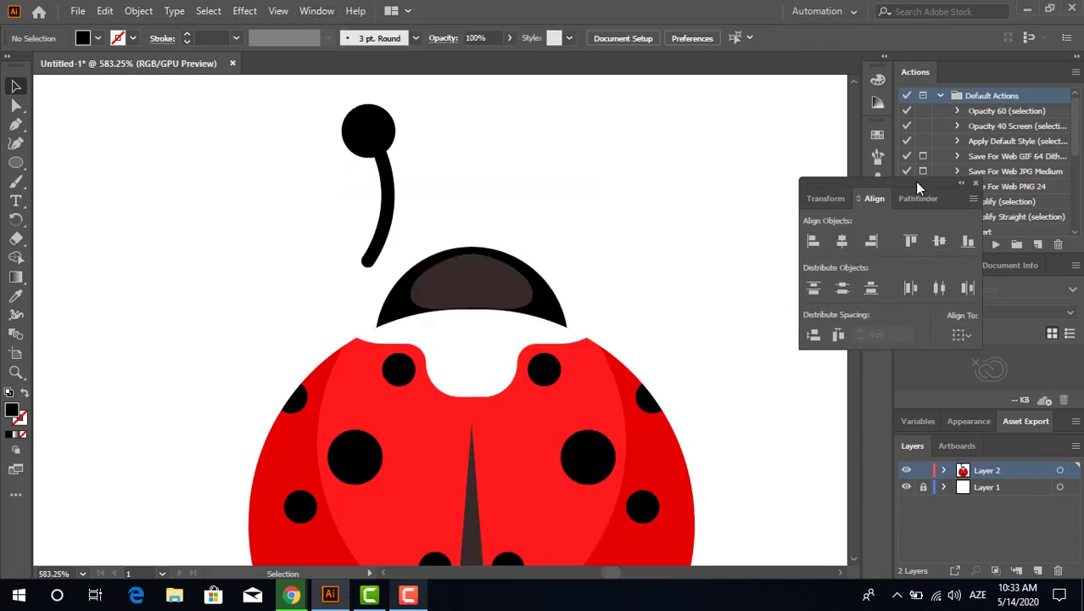
{"action": "key", "text": "ctrl+shift+F9"}
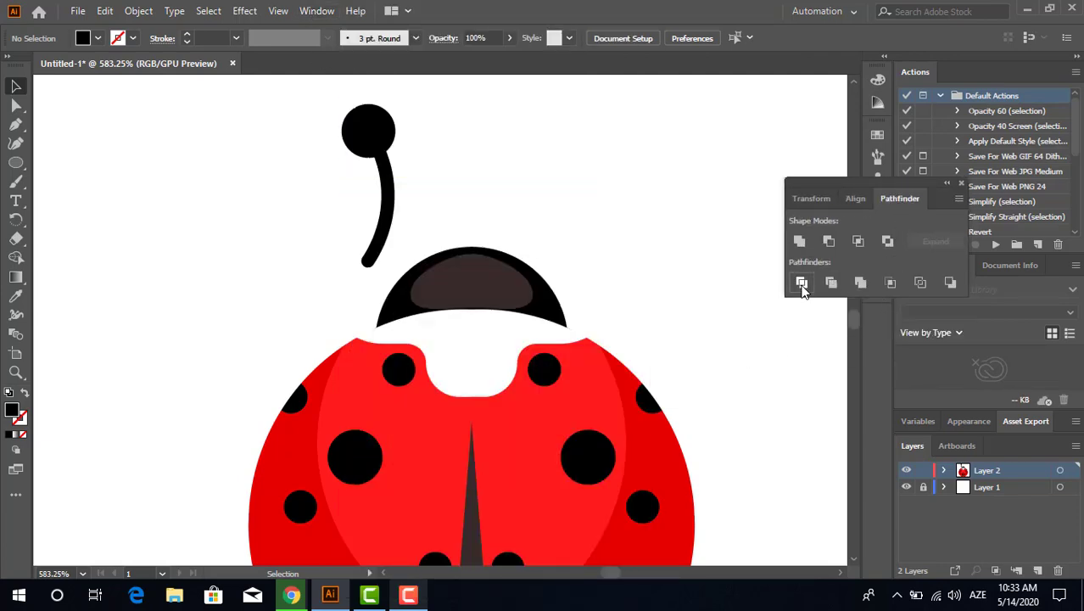
{"action": "left_click", "coordinate": [802, 285]}
{"action": "left_click", "coordinate": [678, 316]}
Unite the round tip and stalk, then round the corner where they join
{"action": "left_click_drag", "start_coordinate": [466, 166], "coordinate": [308, 113]}
{"action": "left_click", "coordinate": [799, 241]}
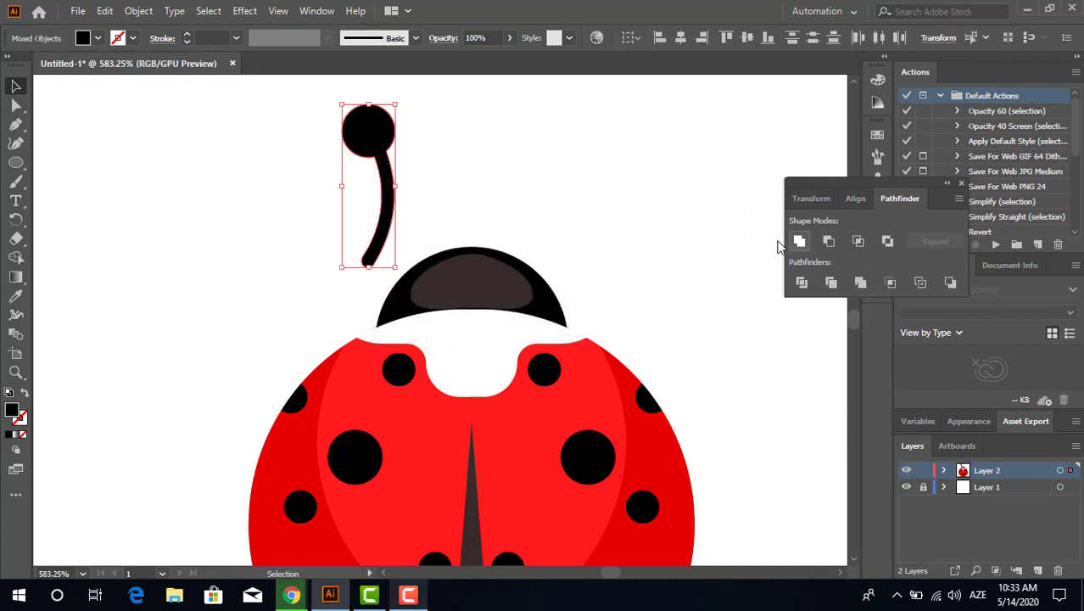
{"action": "left_click", "coordinate": [16, 104]}
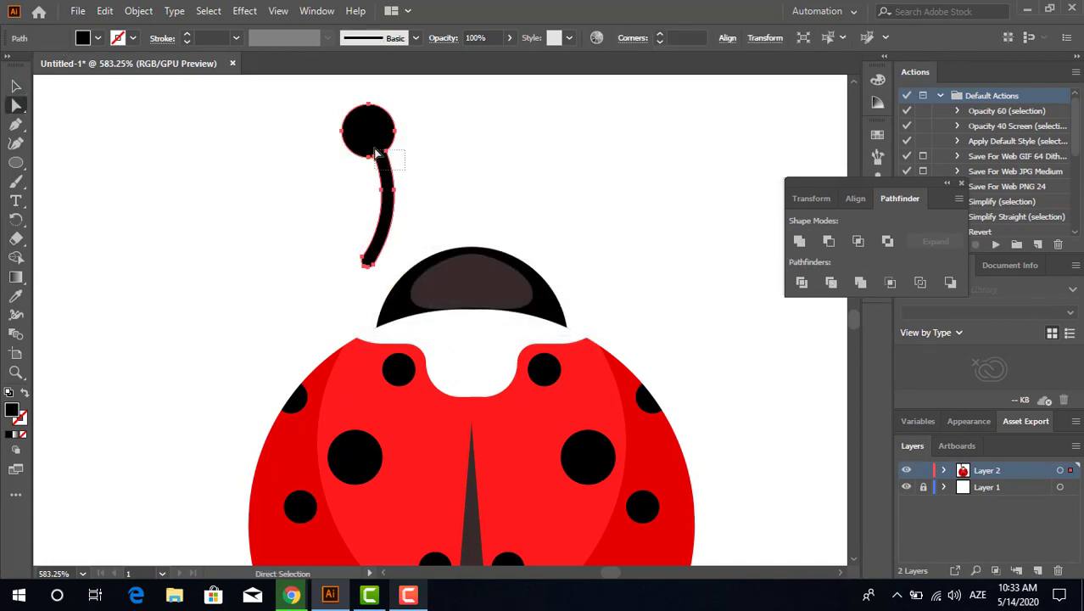
{"action": "left_click_drag", "start_coordinate": [374, 150], "coordinate": [418, 164]}
{"action": "left_click", "coordinate": [476, 187]}
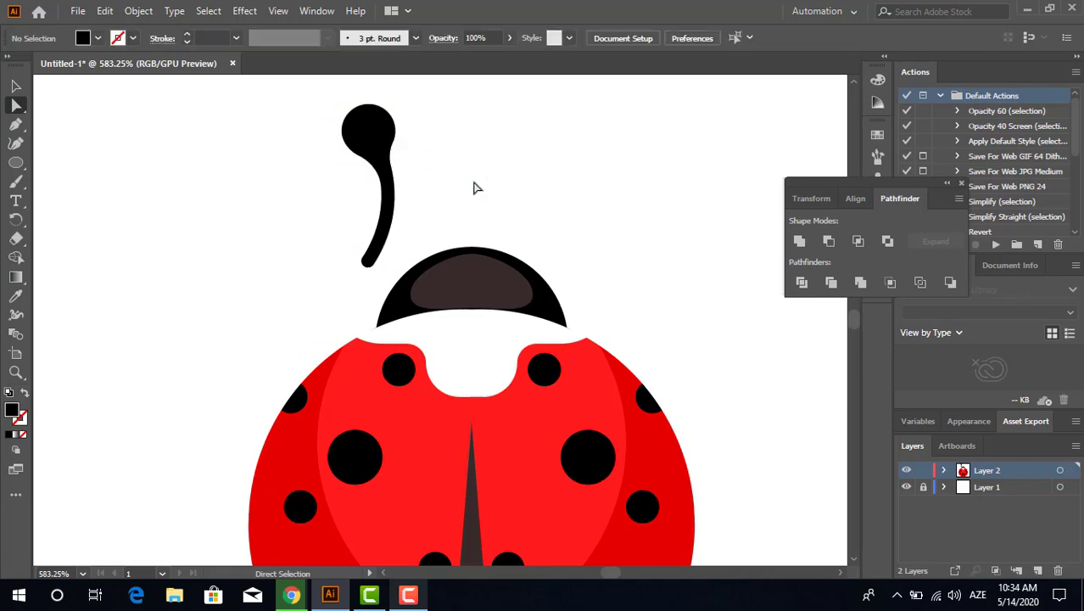
{"action": "left_click", "coordinate": [16, 85]}
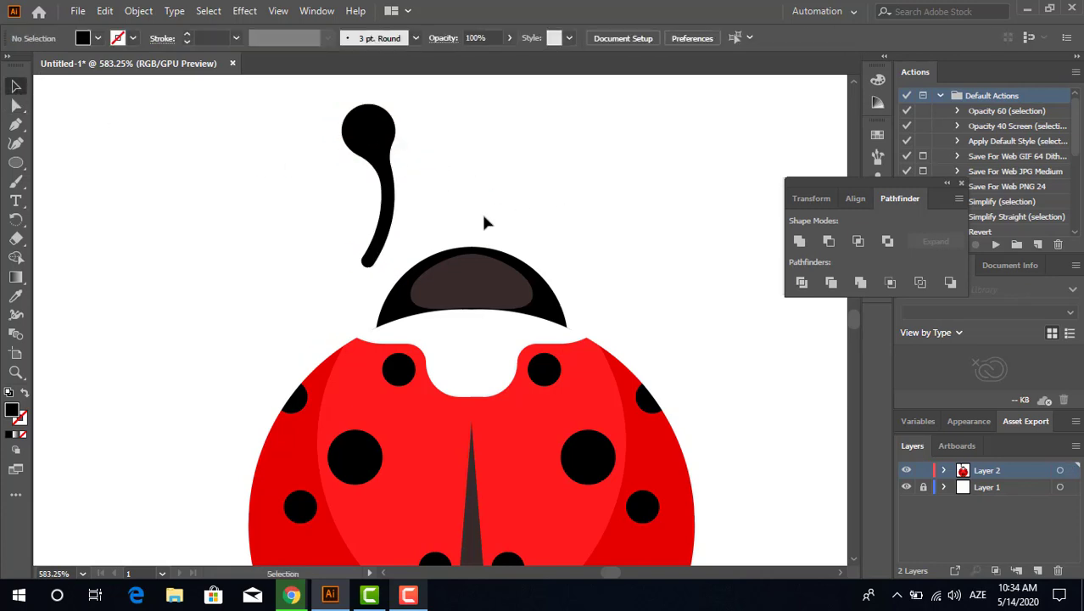
{"action": "left_click", "coordinate": [386, 216]}
Tilt the antenna onto the head, then place a vertically reflected copy on the head's right side
{"action": "mouse_move", "coordinate": [400, 269]}
{"action": "left_mouse_down"}
{"action": "mouse_move", "coordinate": [437, 236]}
{"action": "mouse_move", "coordinate": [434, 246]}
{"action": "left_mouse_up"}
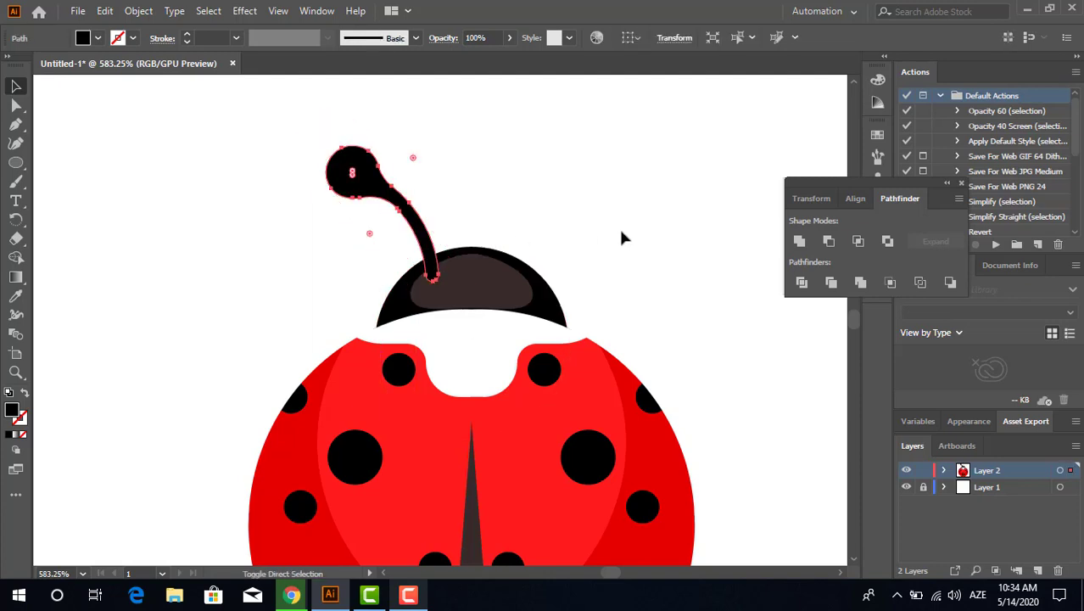
{"action": "left_click", "coordinate": [585, 213]}
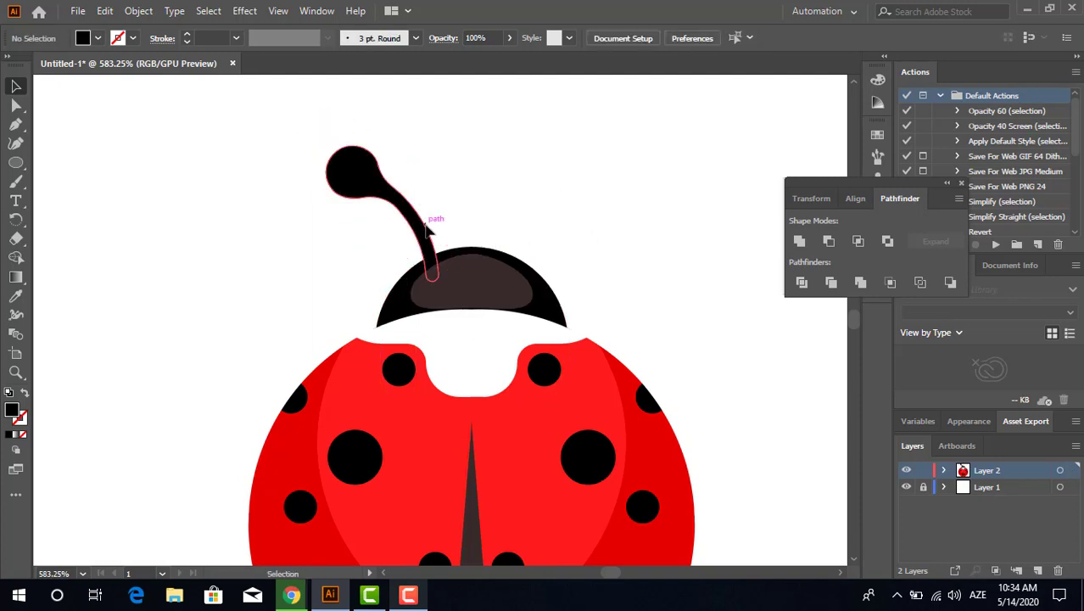
{"action": "left_click_drag", "start_coordinate": [428, 222], "coordinate": [530, 225]}
{"action": "right_click", "coordinate": [529, 227]}
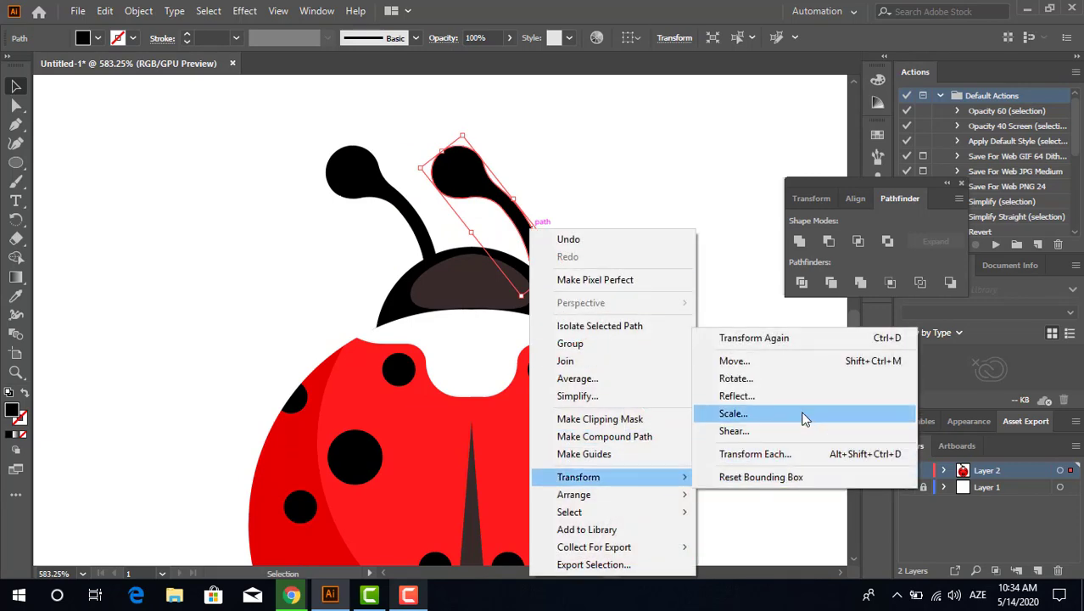
{"action": "left_click", "coordinate": [797, 394]}
{"action": "left_click", "coordinate": [543, 395]}
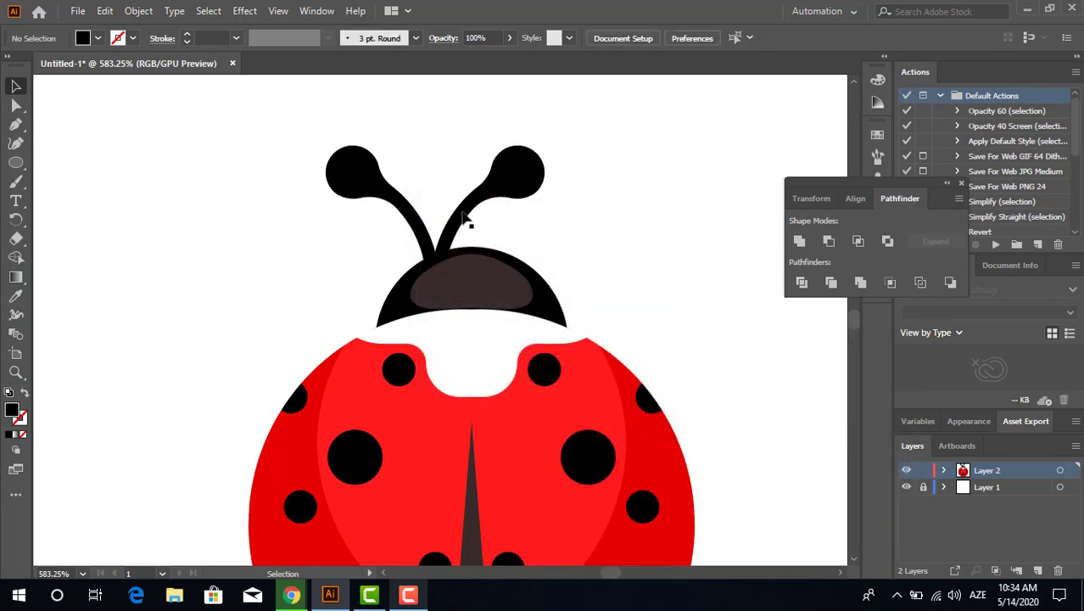
{"action": "left_click_drag", "start_coordinate": [475, 217], "coordinate": [557, 223]}
Group the two antennas together and zoom out to view the whole ladybug
{"action": "left_click", "coordinate": [295, 190]}
{"action": "left_click_drag", "start_coordinate": [295, 190], "coordinate": [577, 232]}
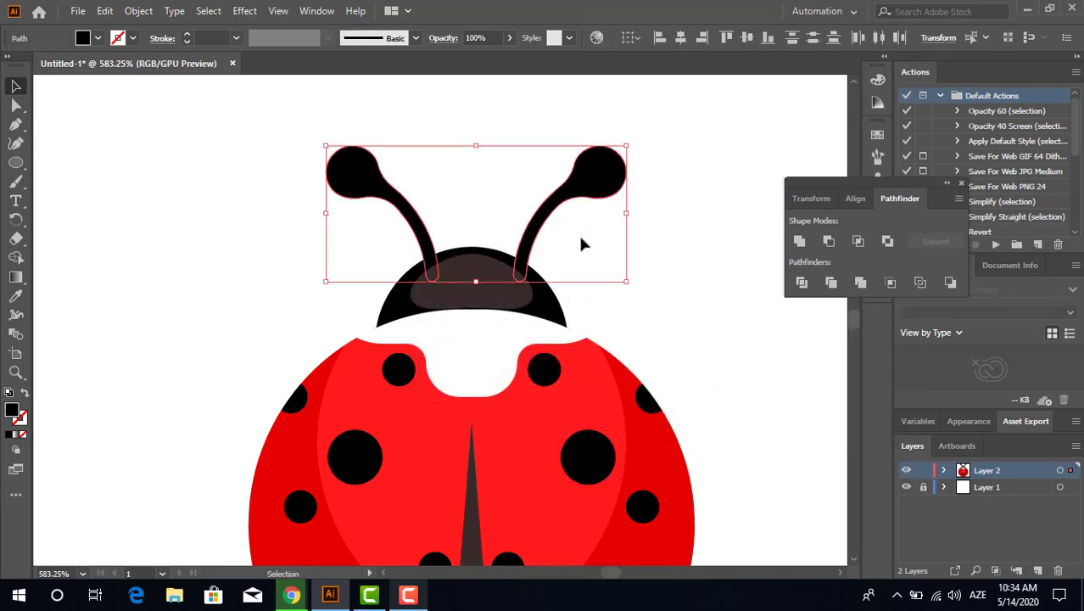
{"action": "right_click", "coordinate": [575, 212]}
{"action": "left_click", "coordinate": [624, 306]}
{"action": "scroll", "coordinate": [450, 338], "scroll_direction": "down", "scroll_amount": 5}
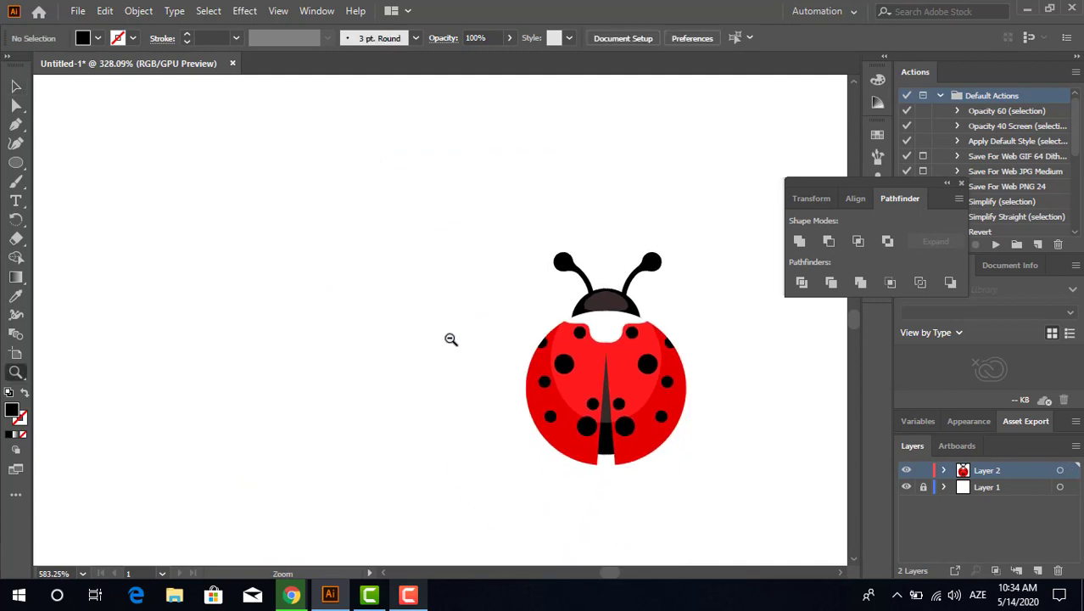
{"action": "key", "text": "ctrl+shift+a"}
{"action": "key", "text": "ctrl+a"}
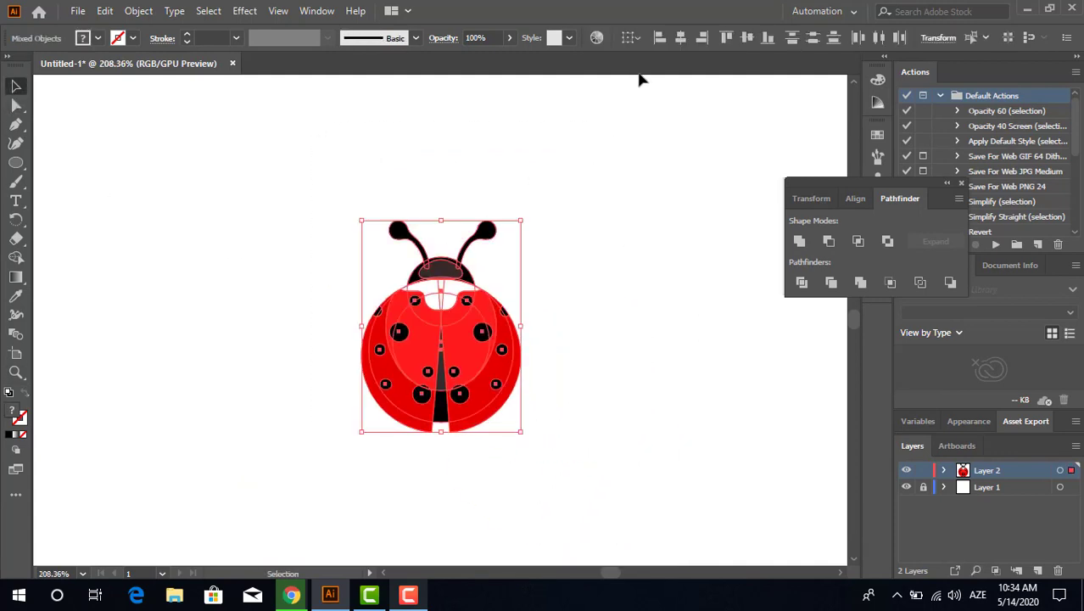
{"action": "left_click", "coordinate": [564, 317]}
{"action": "key", "text": "z"}
{"action": "scroll", "coordinate": [569, 305], "scroll_direction": "up", "scroll_amount": 3}
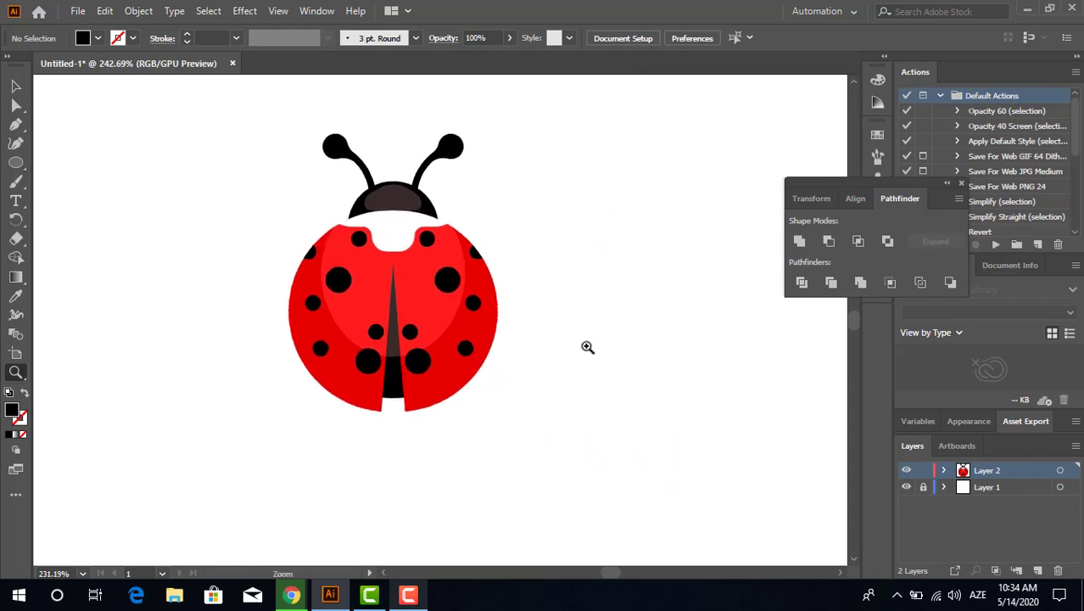
Draw a black-stroked vertical line left of the body and bend it into a leftward arc
{"action": "left_click", "coordinate": [16, 124]}
{"action": "left_click", "coordinate": [191, 216]}
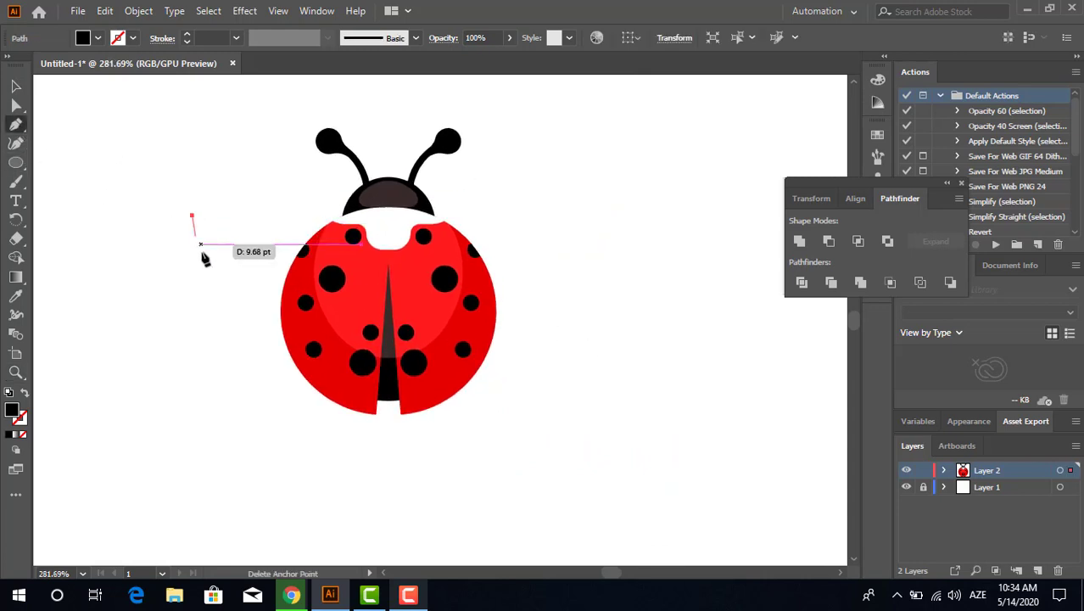
{"action": "left_click", "coordinate": [191, 339]}
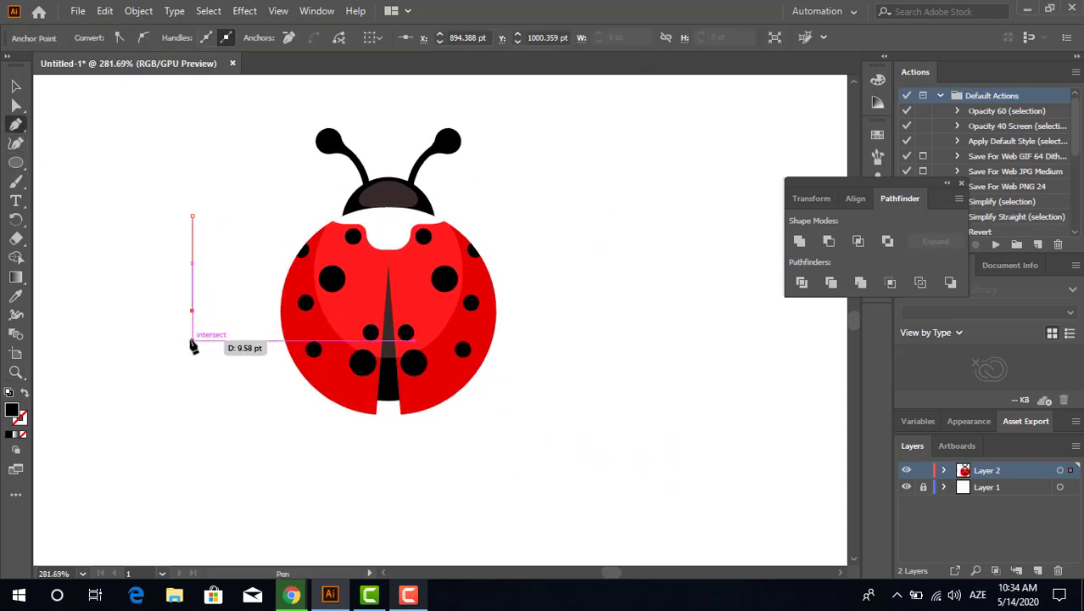
{"action": "left_click", "coordinate": [24, 394]}
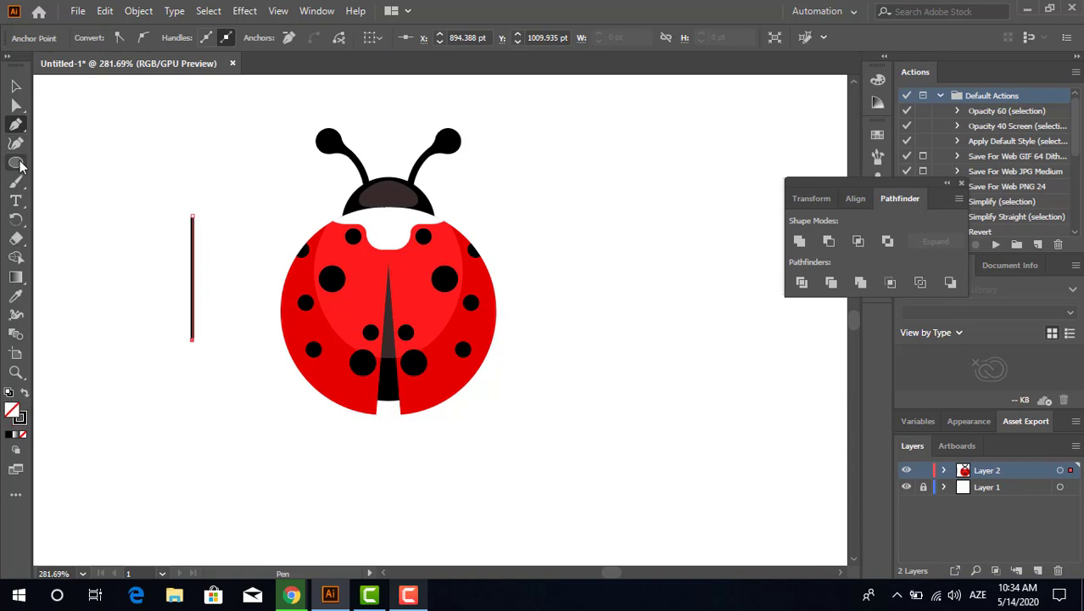
{"action": "left_click", "coordinate": [15, 143]}
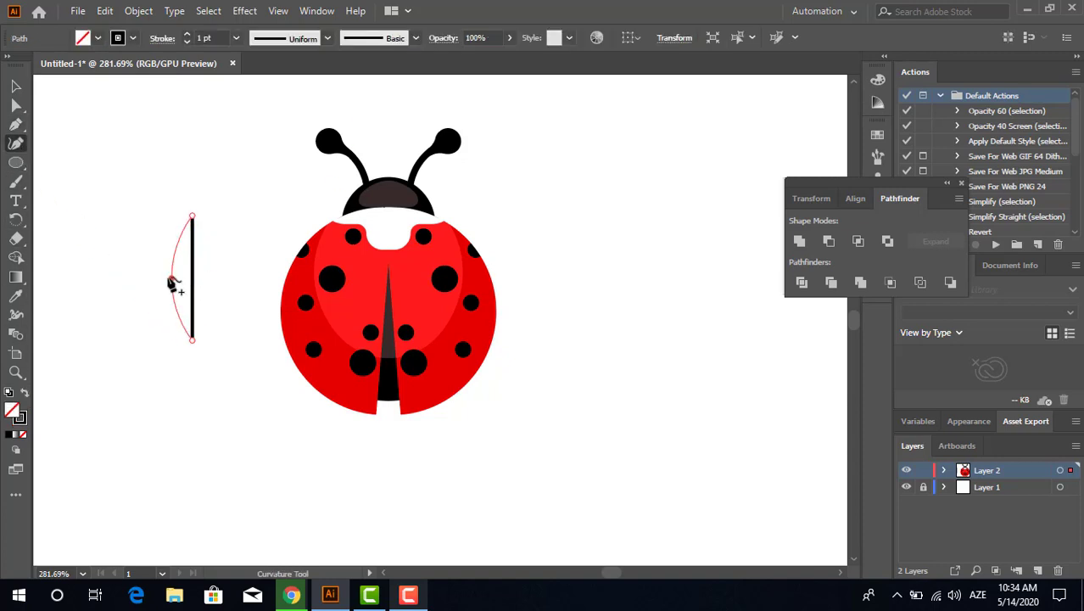
{"action": "left_click", "coordinate": [168, 280]}
Set the arc's stroke weight to 2 pt, then raise it to 3 pt
{"action": "left_click", "coordinate": [16, 85]}
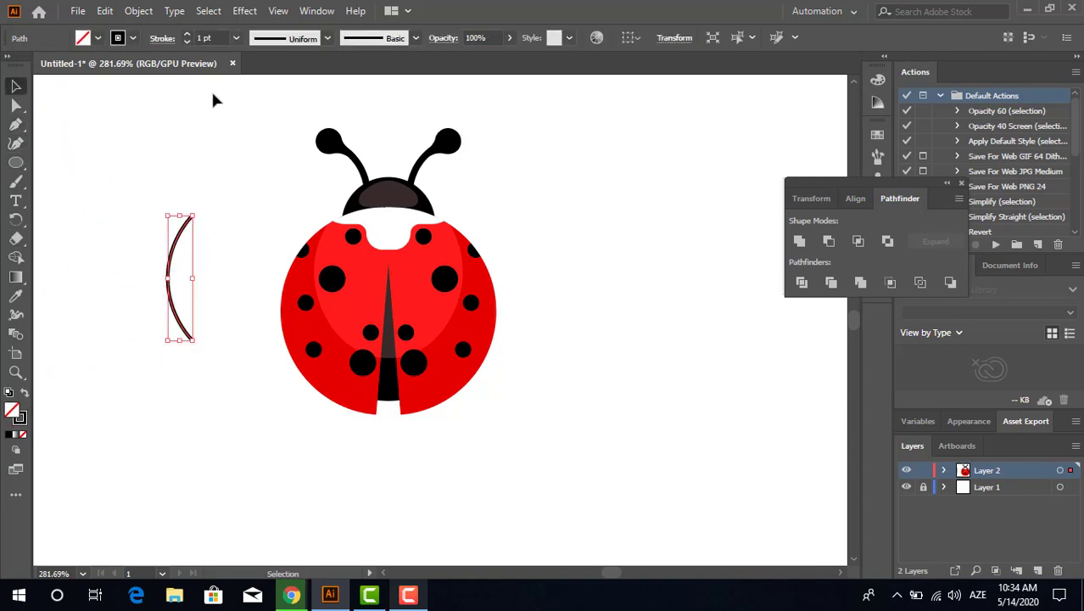
{"action": "type", "text": "2"}
{"action": "key", "text": "Return"}
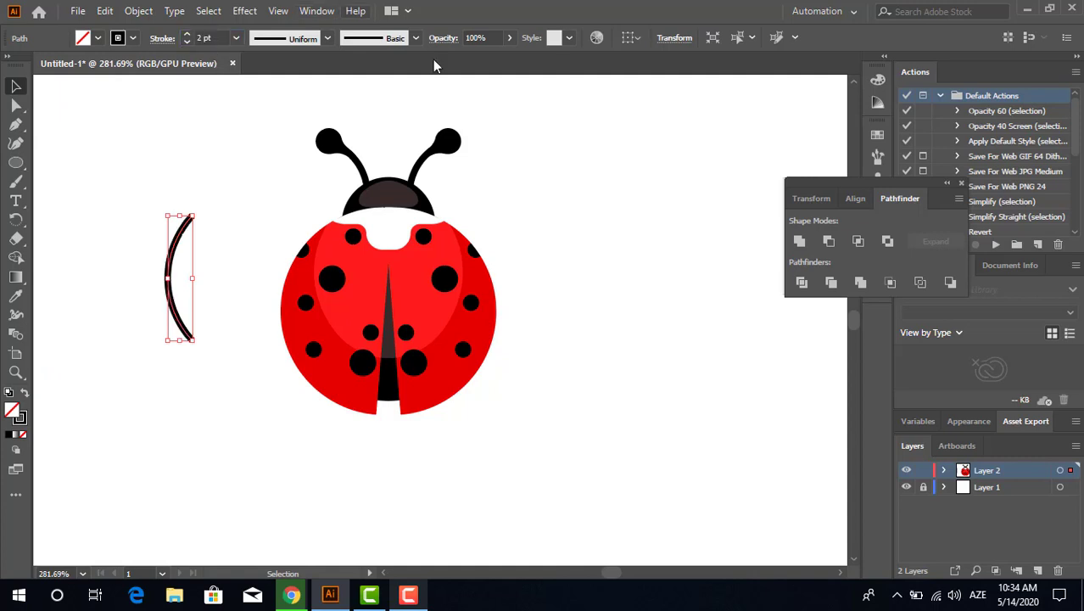
{"action": "left_click", "coordinate": [221, 32]}
{"action": "type", "text": "3"}
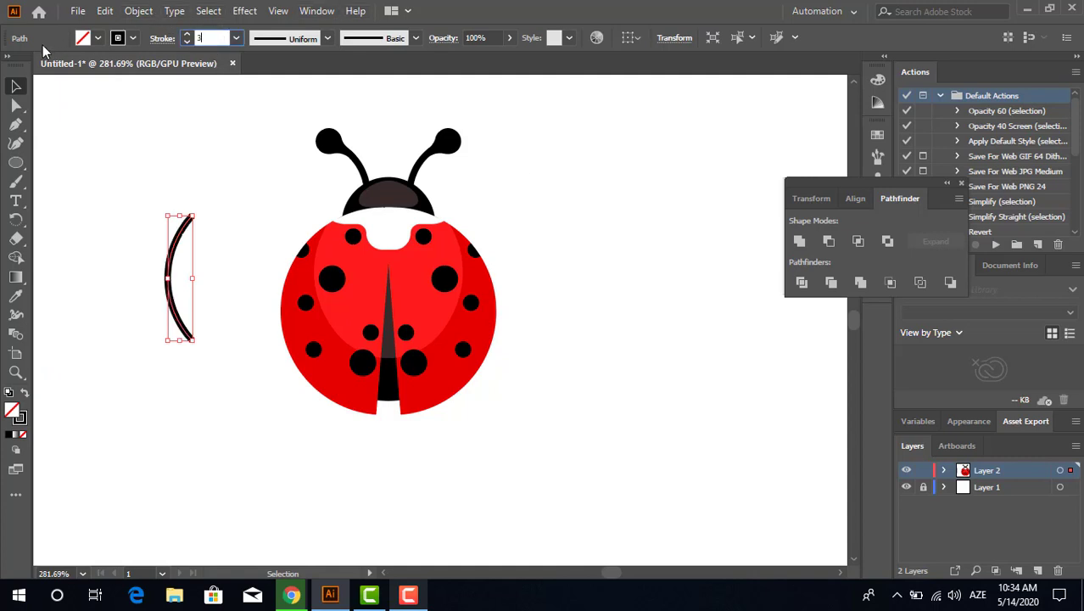
{"action": "key", "text": "Return"}
Check the arc's stroke options and increase its stroke weight to 5 pt
{"action": "left_click_drag", "start_coordinate": [122, 215], "coordinate": [204, 280]}
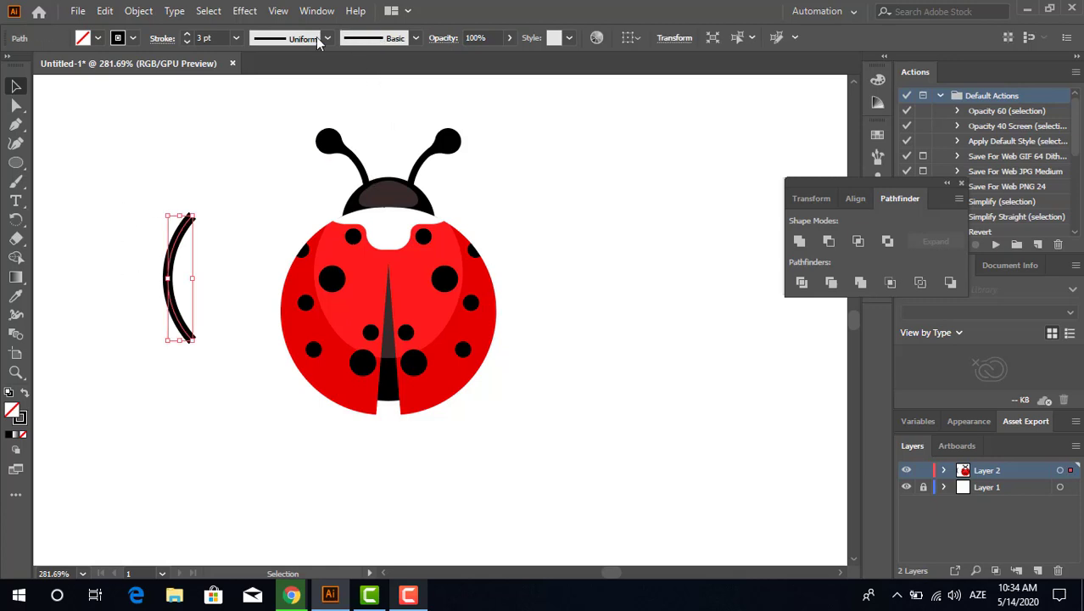
{"action": "left_click", "coordinate": [162, 38]}
{"action": "left_click", "coordinate": [201, 246]}
{"action": "left_click", "coordinate": [139, 11]}
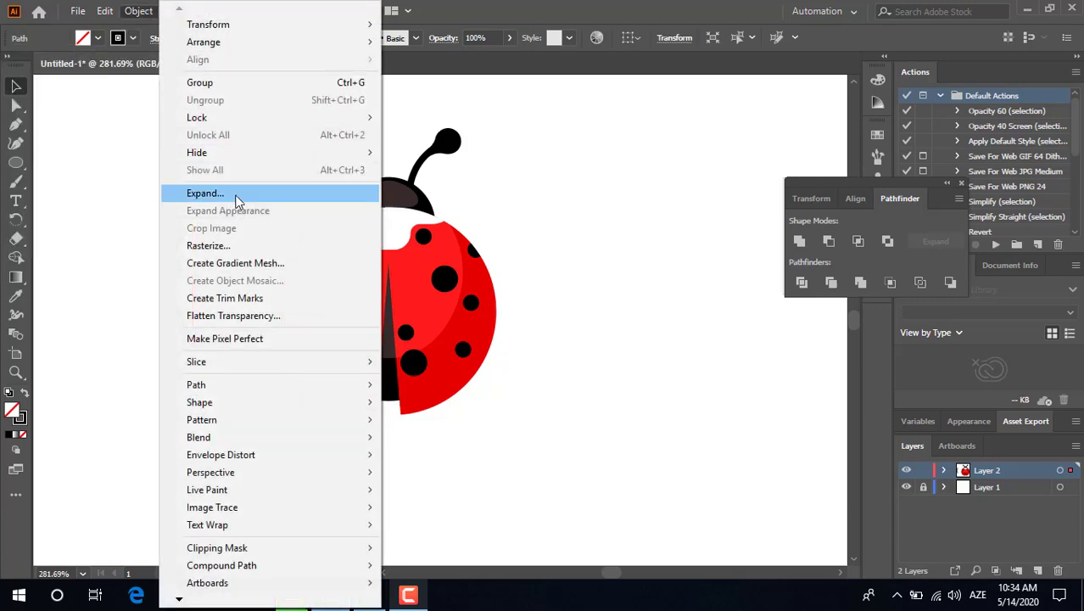
{"action": "left_click", "coordinate": [198, 310]}
{"action": "left_click_drag", "start_coordinate": [151, 245], "coordinate": [241, 178]}
{"action": "left_click", "coordinate": [205, 38]}
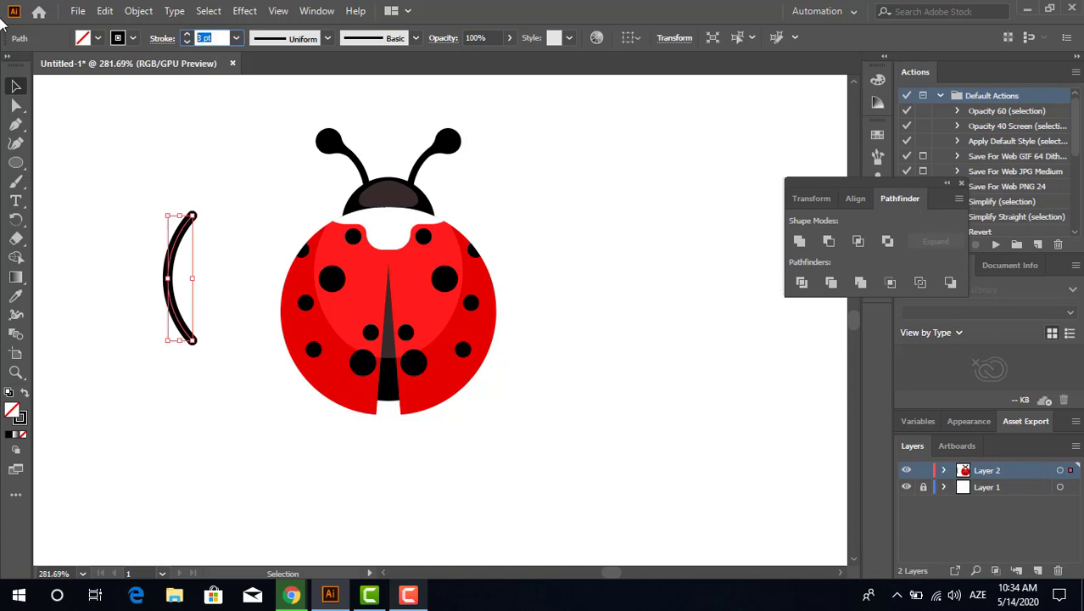
{"action": "type", "text": "5"}
{"action": "key", "text": "Return"}
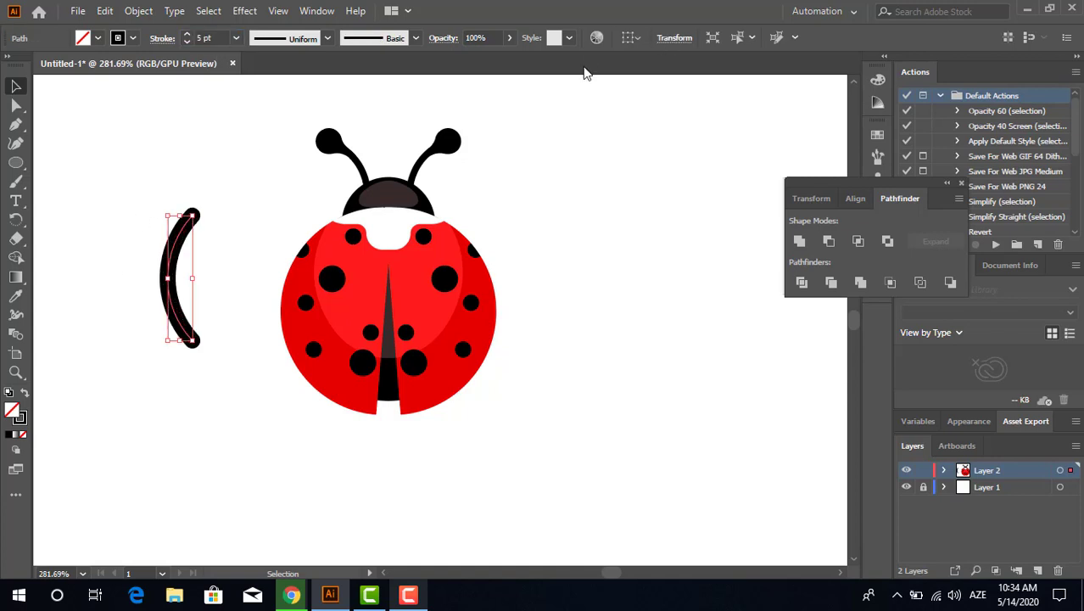
Open Object > Expand for the 5 pt arc with Fill and Stroke checked
{"action": "left_click_drag", "start_coordinate": [225, 259], "coordinate": [105, 201]}
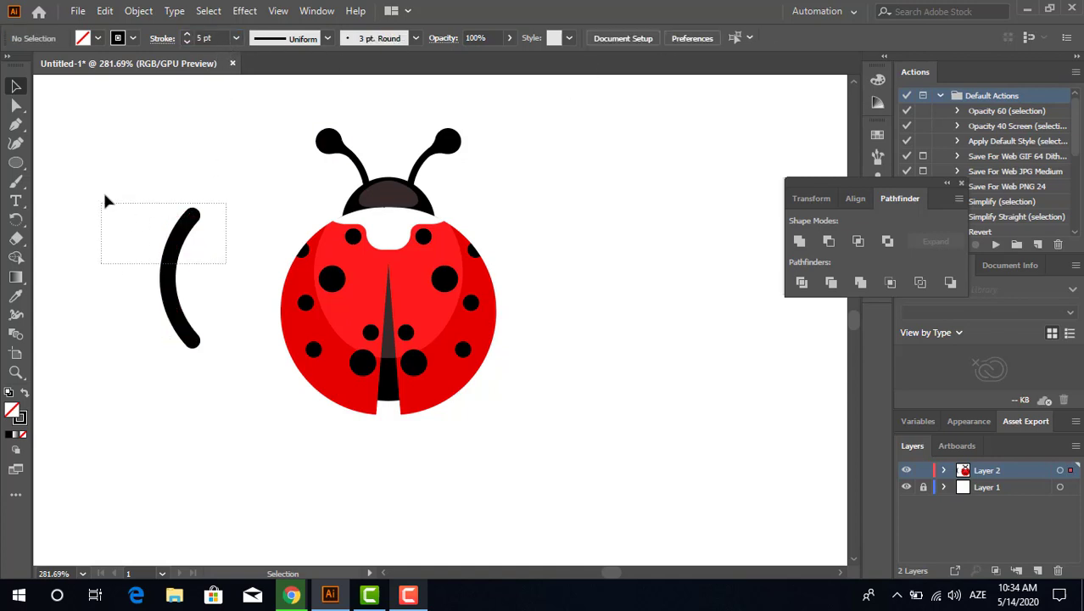
{"action": "left_click", "coordinate": [138, 11]}
{"action": "left_click", "coordinate": [216, 197]}
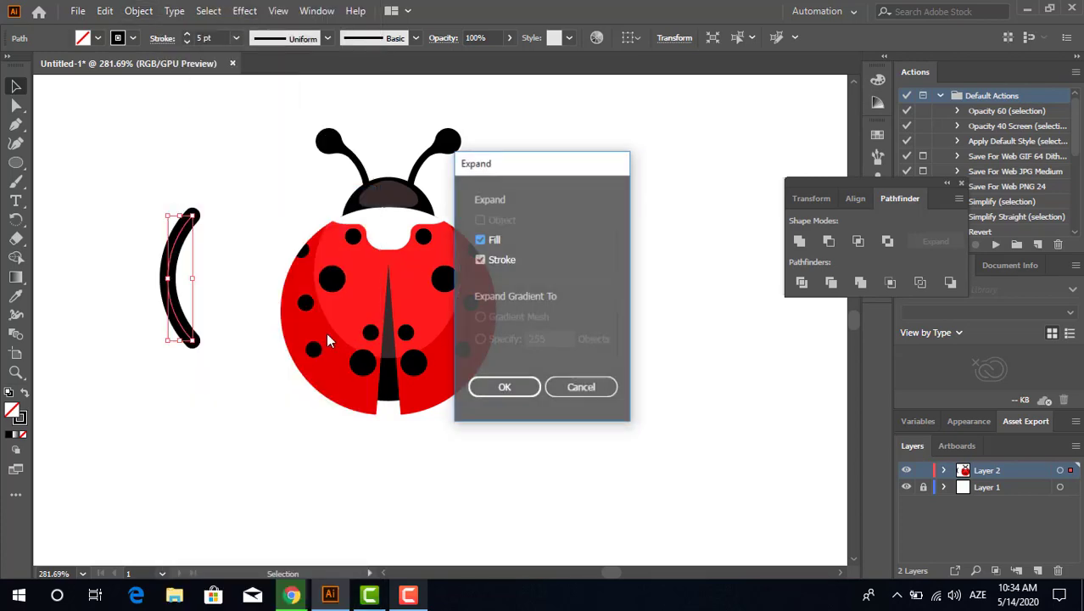
{"action": "left_click", "coordinate": [500, 387]}
Position and resize the expanded arc as a leg on the upper-left side, sent behind the body
{"action": "mouse_move", "coordinate": [191, 289]}
{"action": "left_mouse_down"}
{"action": "mouse_move", "coordinate": [227, 292]}
{"action": "mouse_move", "coordinate": [320, 250]}
{"action": "left_mouse_up"}
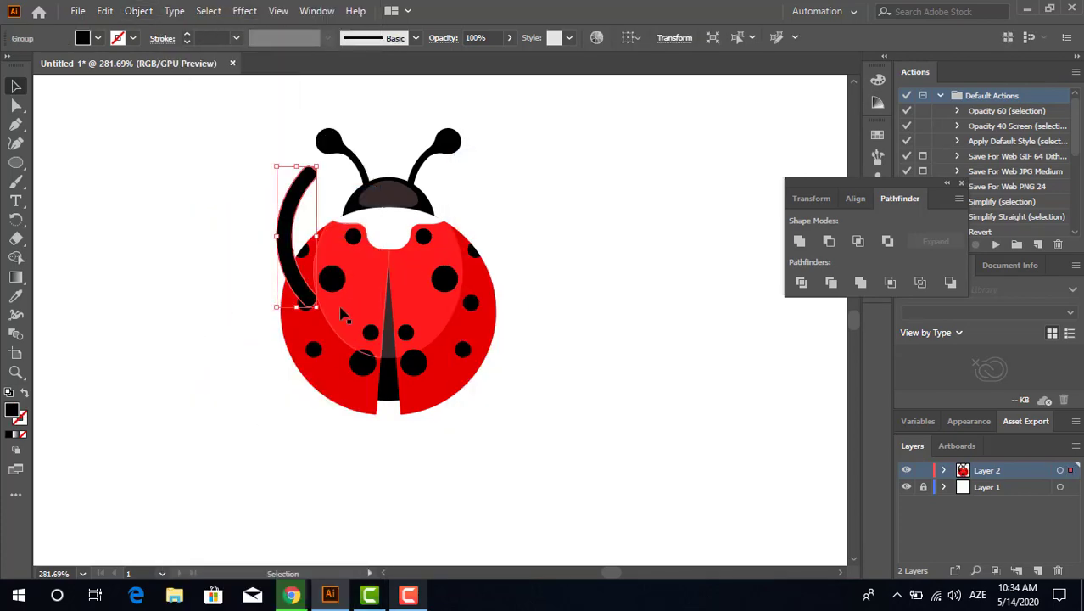
{"action": "mouse_move", "coordinate": [346, 310]}
{"action": "left_mouse_down"}
{"action": "mouse_move", "coordinate": [362, 291]}
{"action": "mouse_move", "coordinate": [365, 312]}
{"action": "left_mouse_up"}
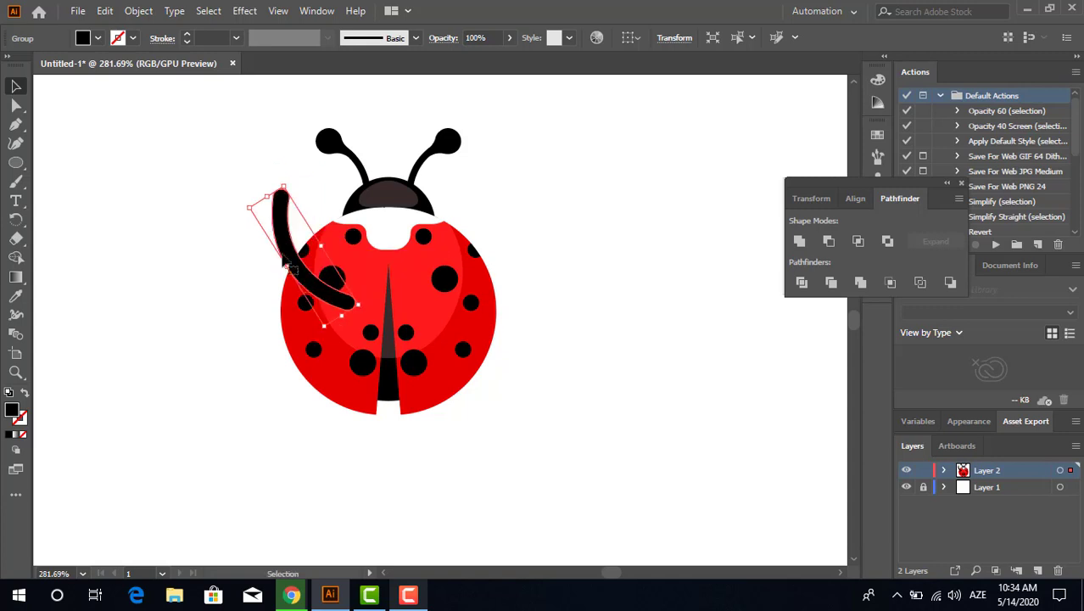
{"action": "left_click", "coordinate": [364, 312]}
{"action": "mouse_move", "coordinate": [356, 310]}
{"action": "left_mouse_down"}
{"action": "mouse_move", "coordinate": [375, 297]}
{"action": "mouse_move", "coordinate": [363, 307]}
{"action": "mouse_move", "coordinate": [411, 305]}
{"action": "left_mouse_up"}
{"action": "key", "text": "ctrl+bracketleft"}
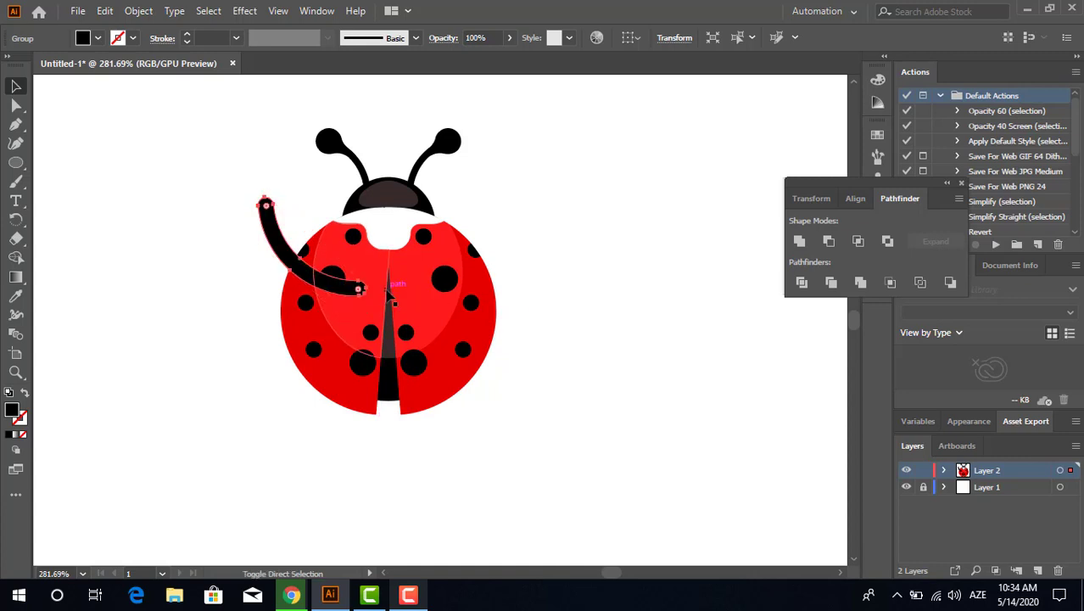
{"action": "left_click", "coordinate": [597, 227]}
Add a copy of the leg below the original, reflected horizontally
{"action": "left_click_drag", "start_coordinate": [270, 227], "coordinate": [273, 284]}
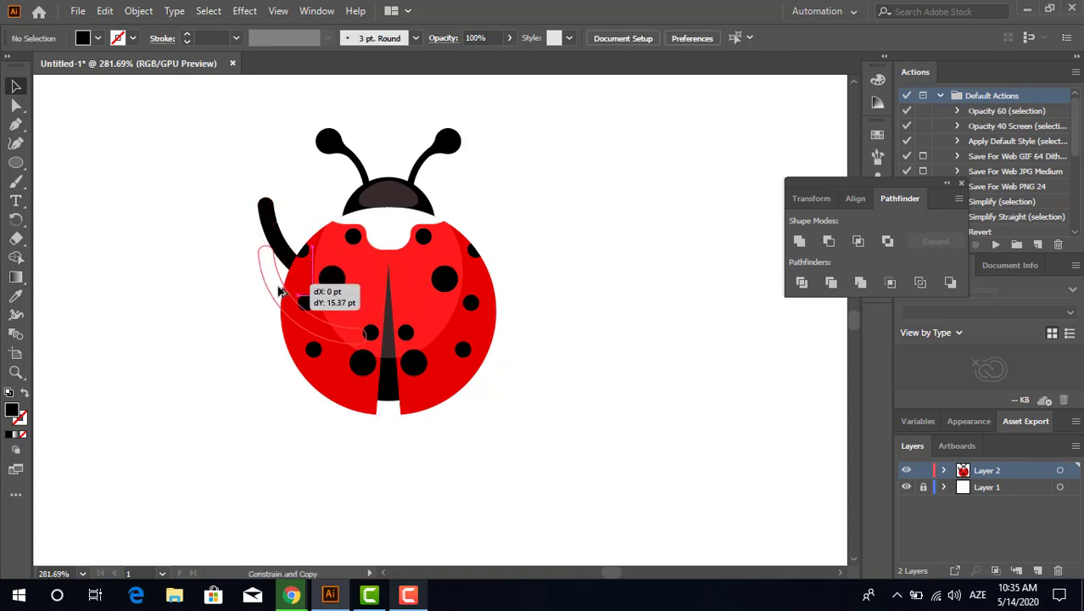
{"action": "right_click", "coordinate": [277, 290]}
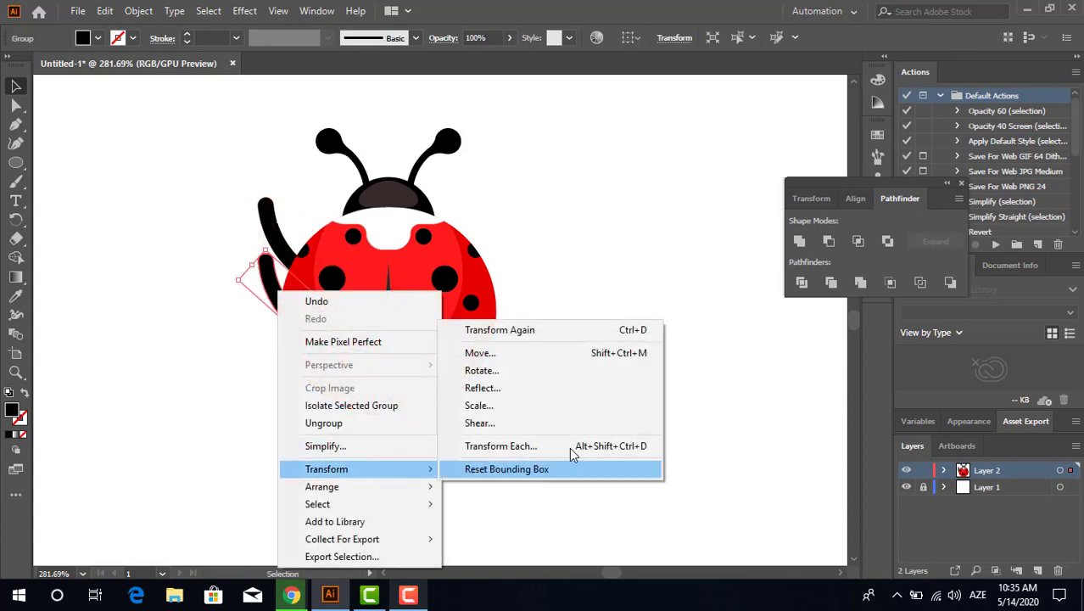
{"action": "left_click", "coordinate": [570, 387]}
{"action": "left_click", "coordinate": [472, 209]}
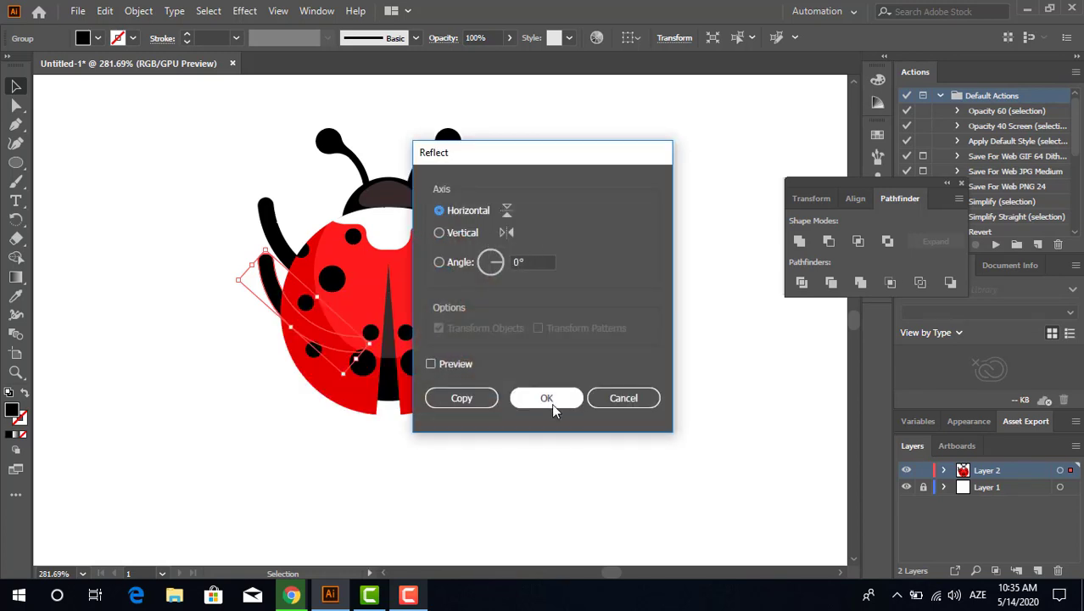
{"action": "left_click", "coordinate": [550, 395]}
{"action": "left_click", "coordinate": [643, 491]}
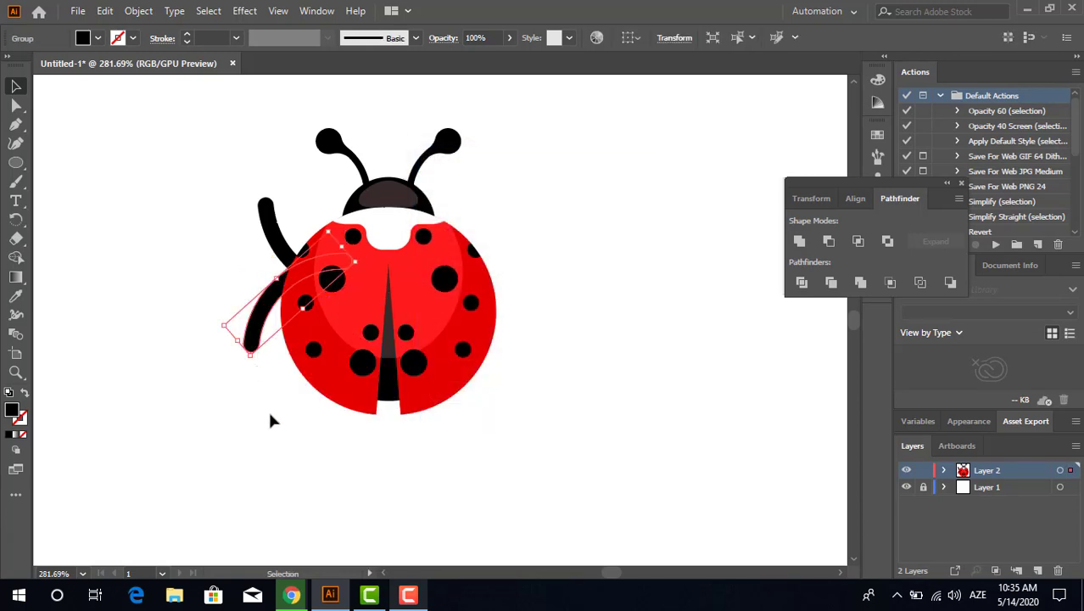
Place a third leg lower on the left side, rotated to hang down, then zoom out
{"action": "mouse_move", "coordinate": [259, 332]}
{"action": "left_mouse_down"}
{"action": "mouse_move", "coordinate": [279, 303]}
{"action": "mouse_move", "coordinate": [265, 339]}
{"action": "mouse_move", "coordinate": [314, 462]}
{"action": "left_mouse_up"}
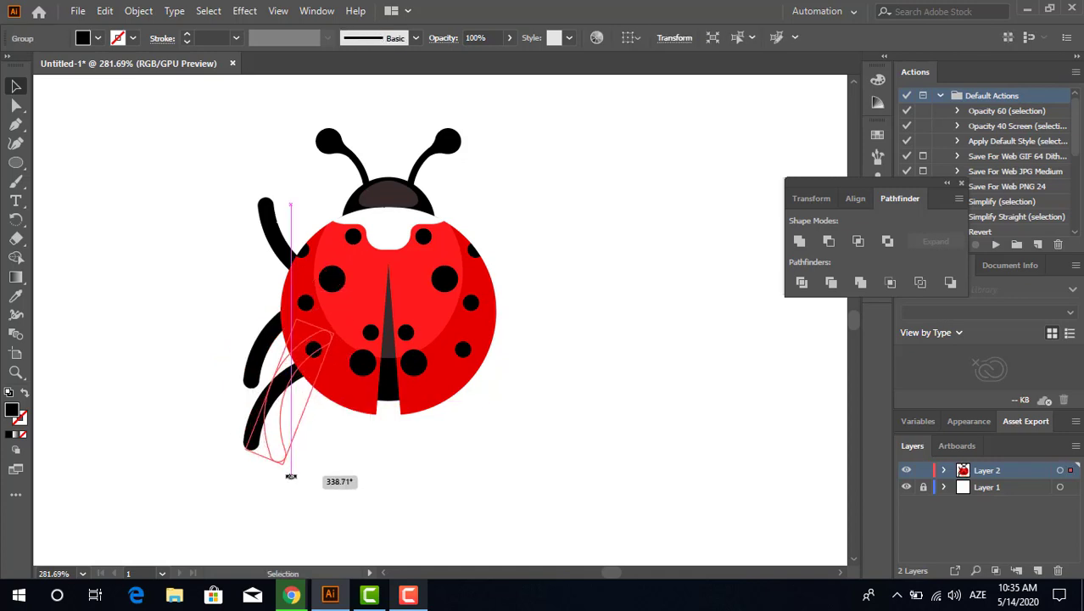
{"action": "left_click_drag", "start_coordinate": [283, 416], "coordinate": [307, 434]}
{"action": "left_click", "coordinate": [357, 468]}
{"action": "key", "text": "z"}
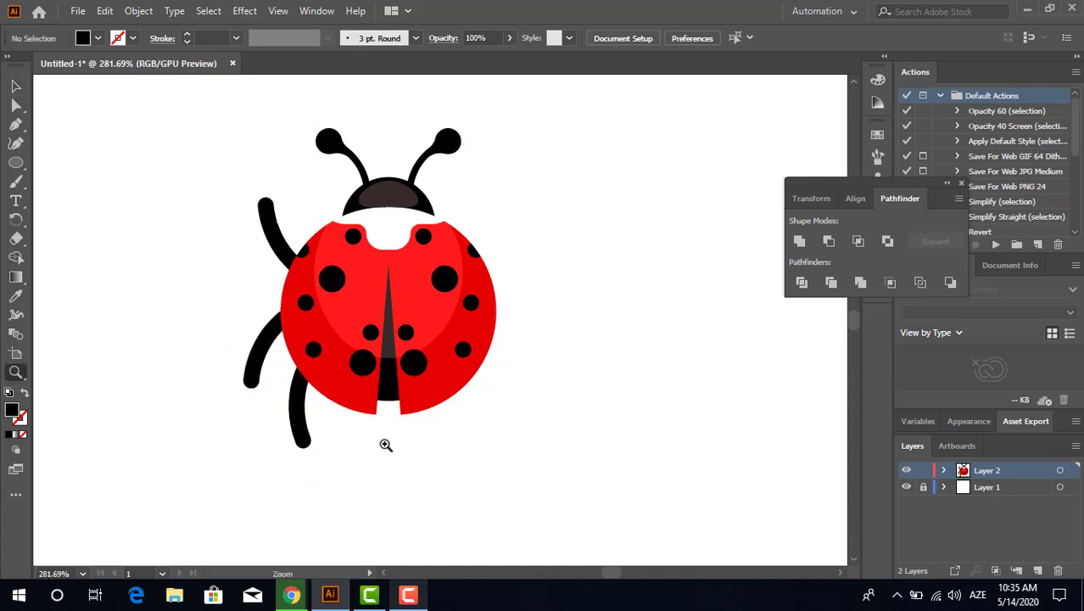
{"action": "left_click_drag", "start_coordinate": [387, 444], "coordinate": [264, 404]}
Adjust the angles of the lower-left legs so they point down-left
{"action": "left_click", "coordinate": [14, 89]}
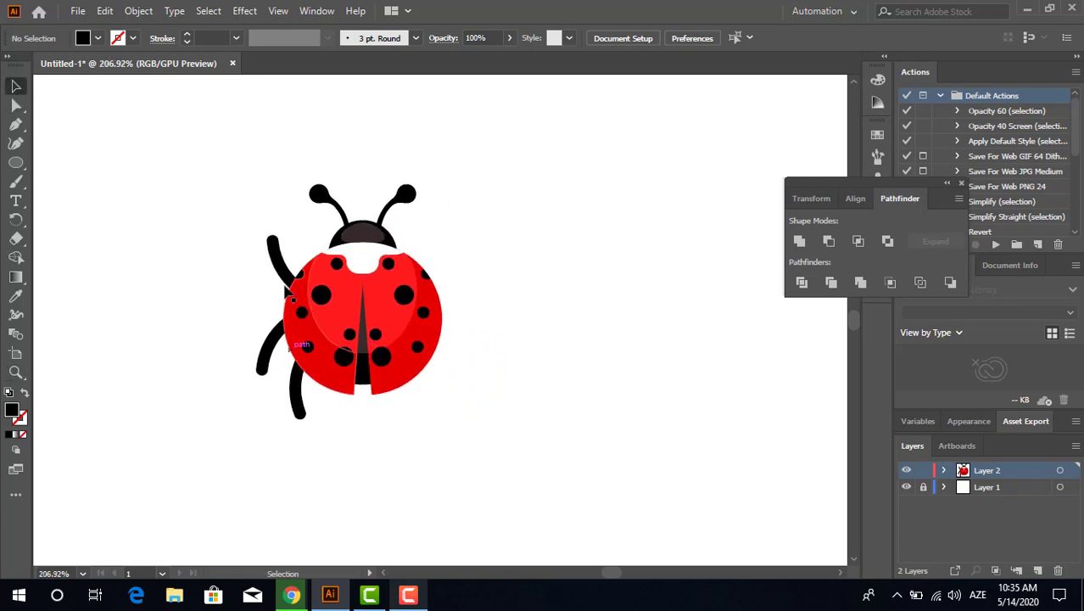
{"action": "left_click", "coordinate": [279, 252]}
{"action": "left_click", "coordinate": [258, 364]}
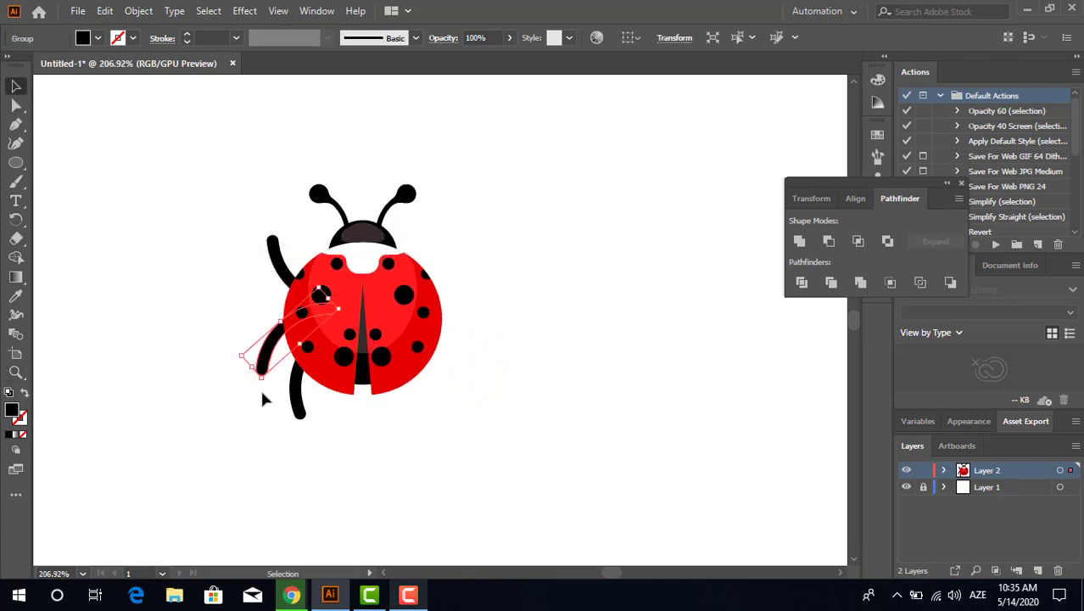
{"action": "mouse_move", "coordinate": [262, 384]}
{"action": "left_mouse_down"}
{"action": "mouse_move", "coordinate": [248, 386]}
{"action": "mouse_move", "coordinate": [254, 344]}
{"action": "left_mouse_up"}
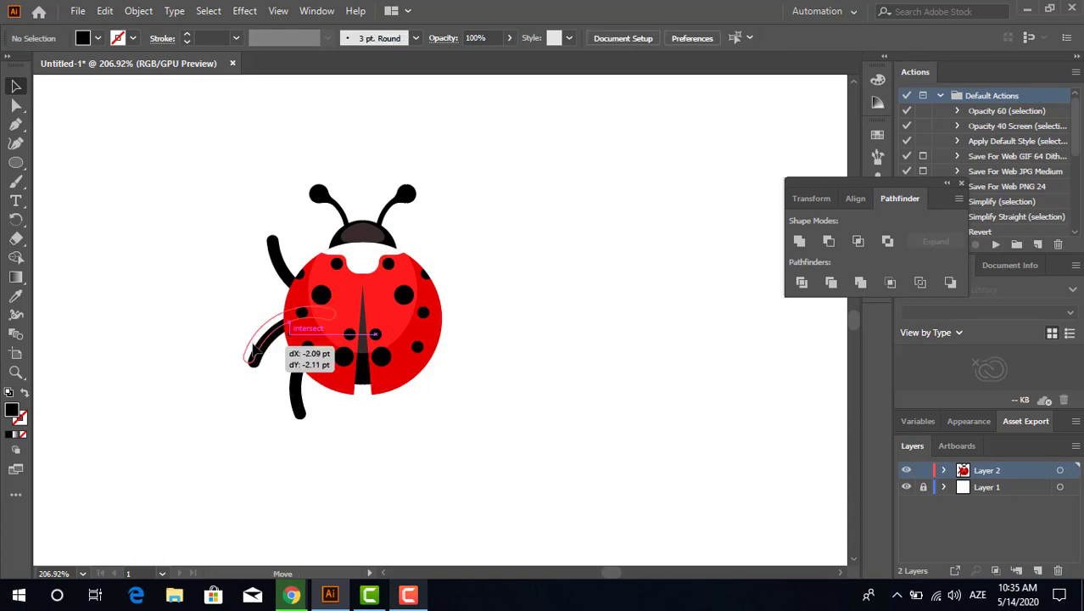
{"action": "left_click", "coordinate": [325, 491]}
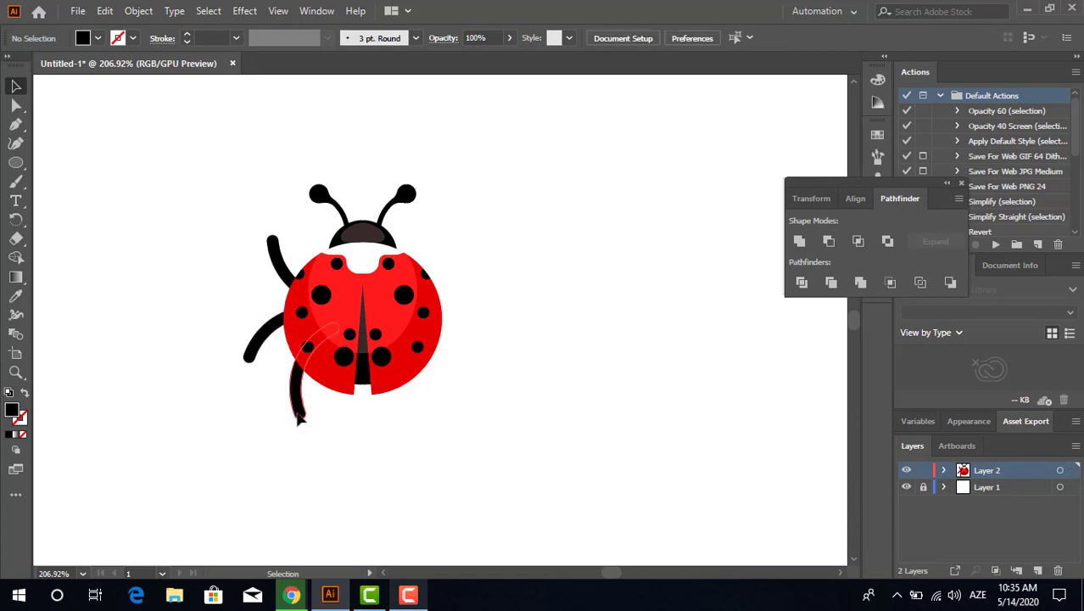
{"action": "left_click", "coordinate": [299, 417]}
{"action": "left_click_drag", "start_coordinate": [307, 428], "coordinate": [291, 428]}
{"action": "left_click", "coordinate": [385, 513]}
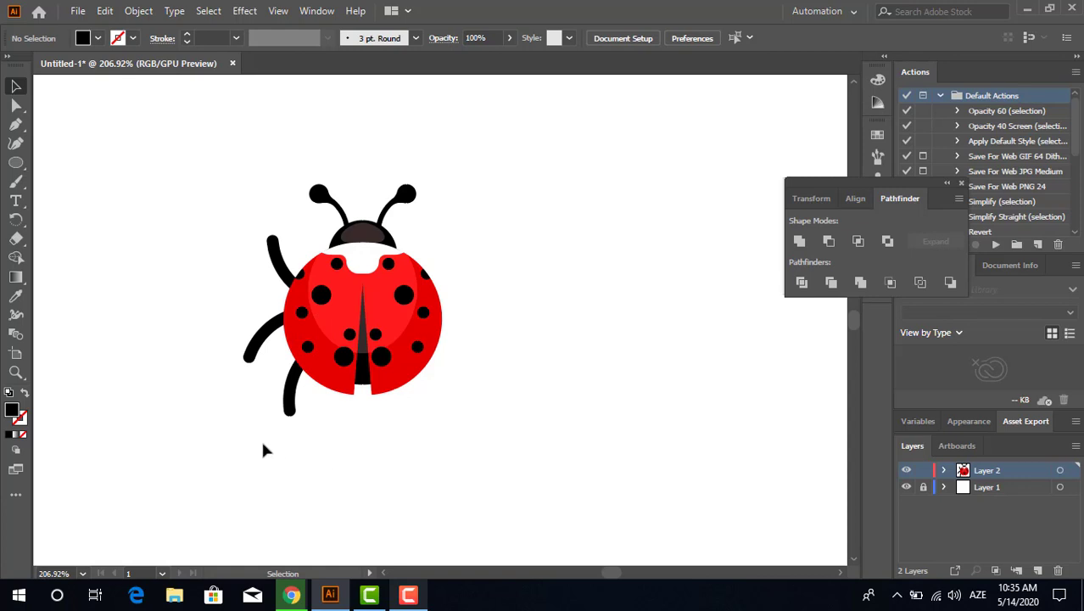
Select the three left legs and ungroup them
{"action": "left_click_drag", "start_coordinate": [206, 365], "coordinate": [208, 363]}
{"action": "left_click", "coordinate": [288, 407], "text": "shift"}
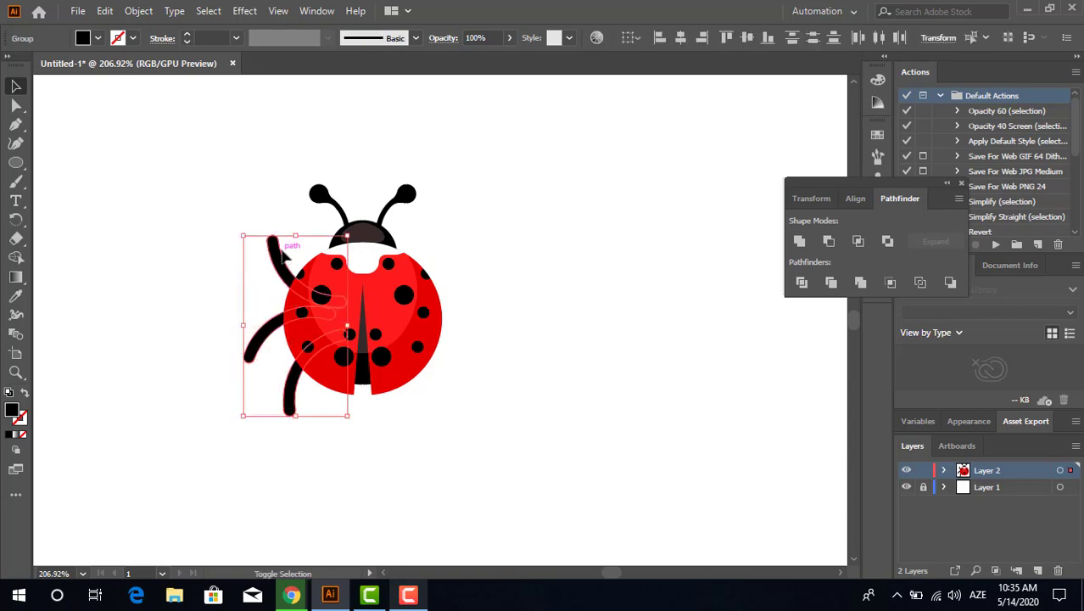
{"action": "right_click", "coordinate": [410, 363]}
{"action": "left_click", "coordinate": [365, 204]}
{"action": "left_click", "coordinate": [201, 340]}
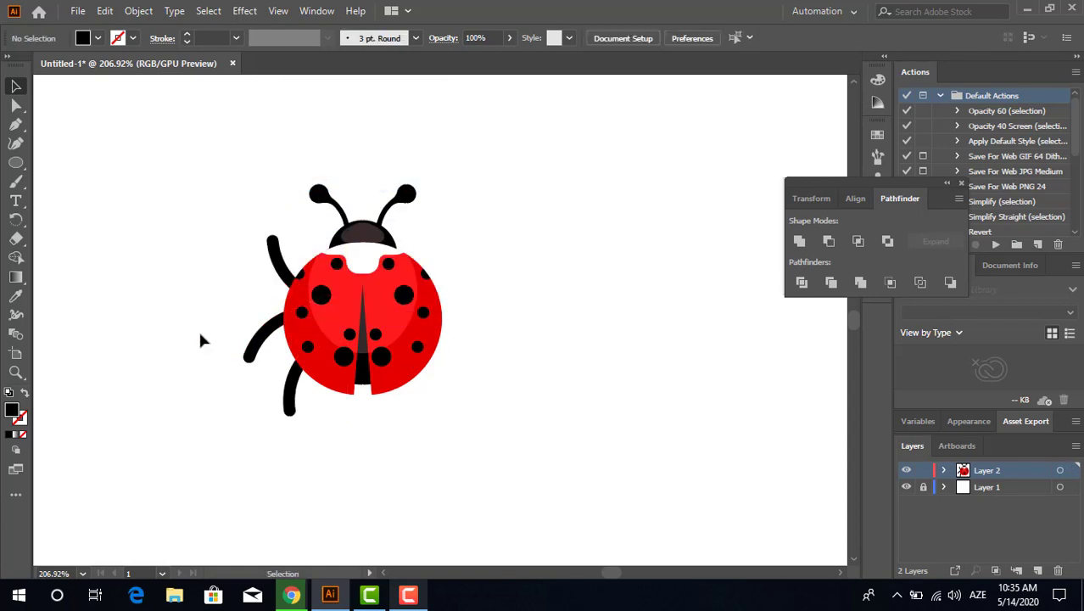
Copy the left legs to the body's right side, reflect them vertically, then select the whole ladybug
{"action": "left_click_drag", "start_coordinate": [260, 350], "coordinate": [497, 313]}
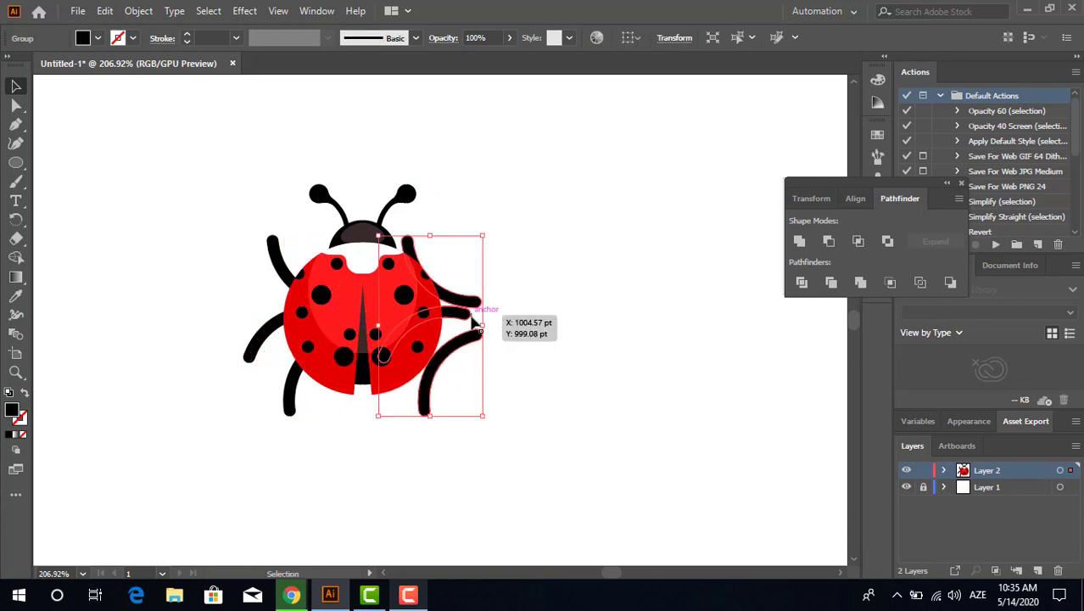
{"action": "right_click", "coordinate": [570, 260]}
{"action": "left_click", "coordinate": [668, 278]}
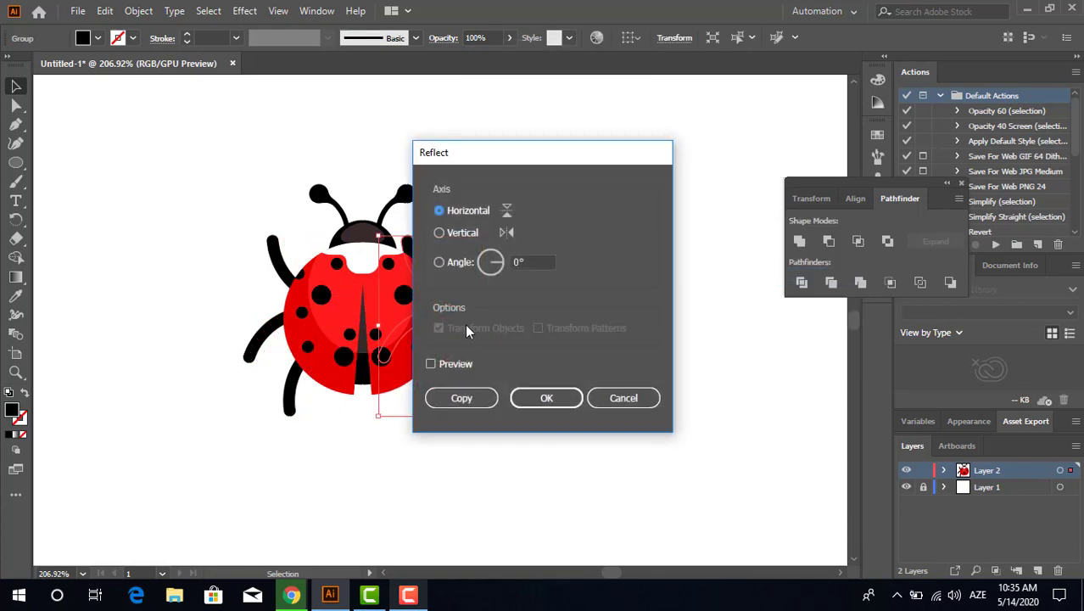
{"action": "left_click", "coordinate": [459, 236]}
{"action": "left_click", "coordinate": [564, 405]}
{"action": "left_click", "coordinate": [599, 468]}
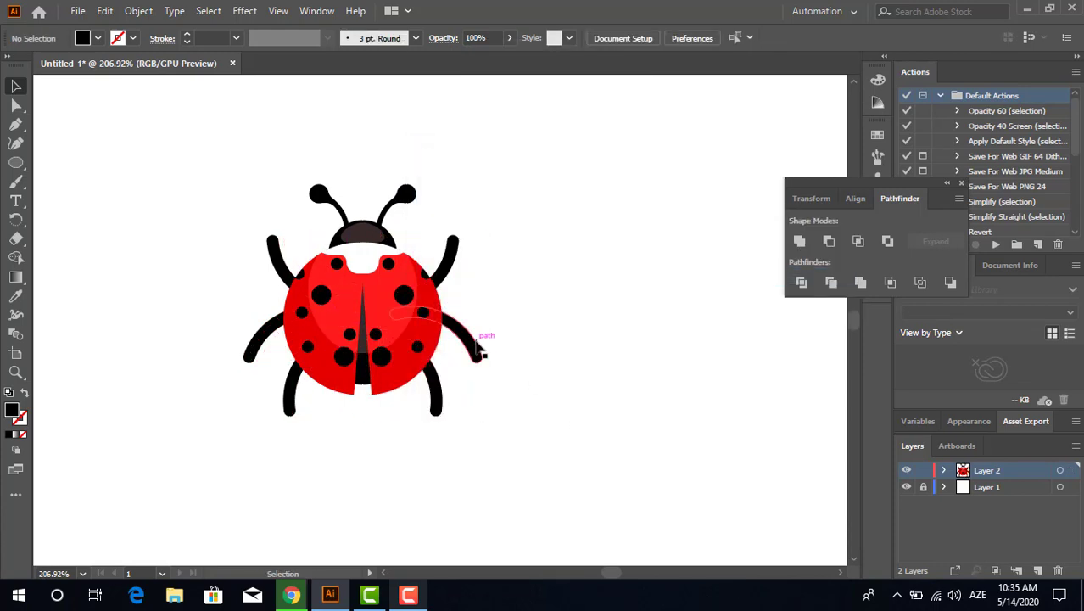
{"action": "key", "text": "ctrl+a"}
{"action": "left_click", "coordinate": [486, 362]}
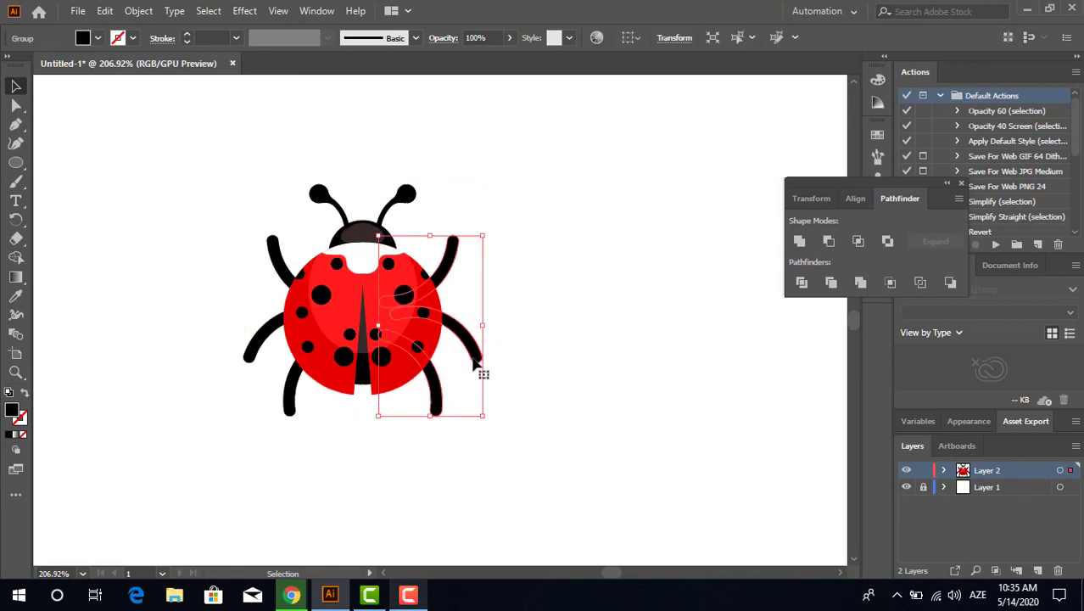
{"action": "right_click", "coordinate": [259, 338]}
{"action": "left_click", "coordinate": [363, 206]}
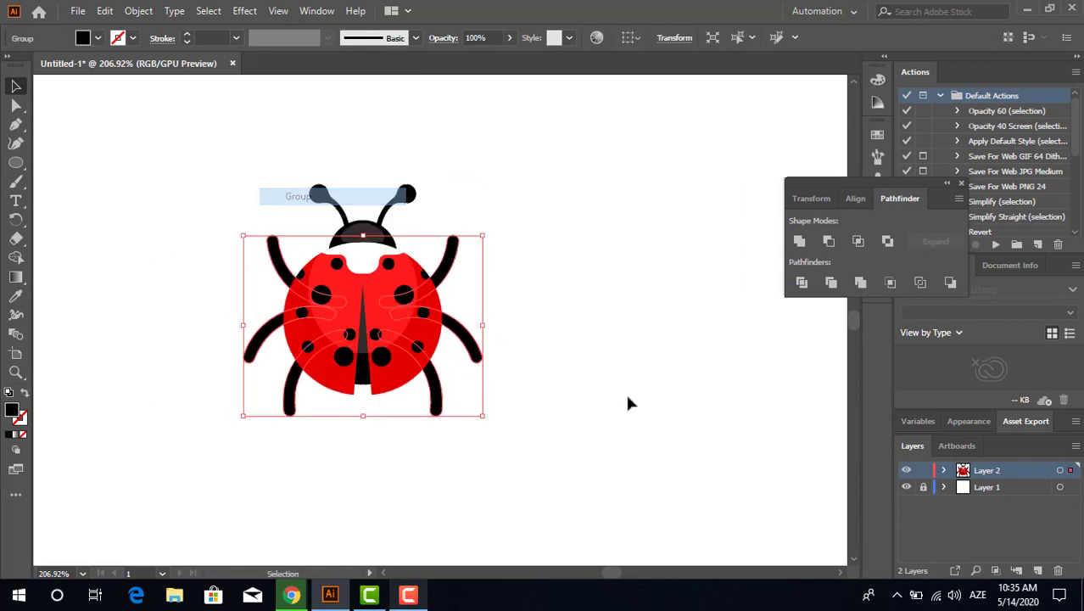
{"action": "left_click", "coordinate": [653, 148]}
{"action": "key", "text": "z"}
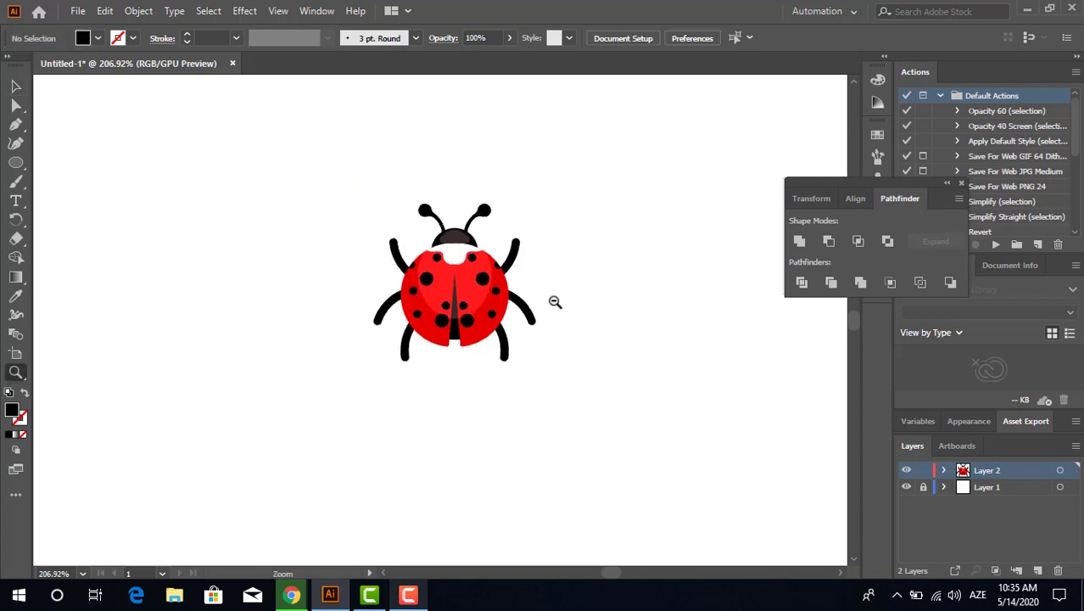
{"action": "mouse_move", "coordinate": [554, 299]}
{"action": "left_mouse_down"}
{"action": "mouse_move", "coordinate": [608, 379]}
{"action": "mouse_move", "coordinate": [679, 327]}
{"action": "left_mouse_up"}
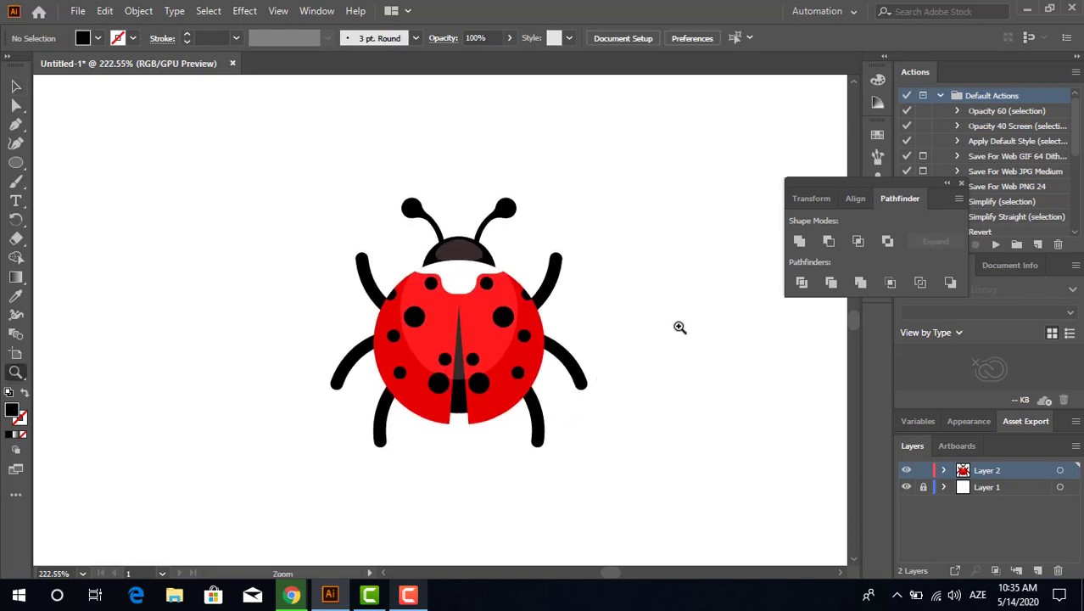
{"action": "left_click", "coordinate": [12, 87]}
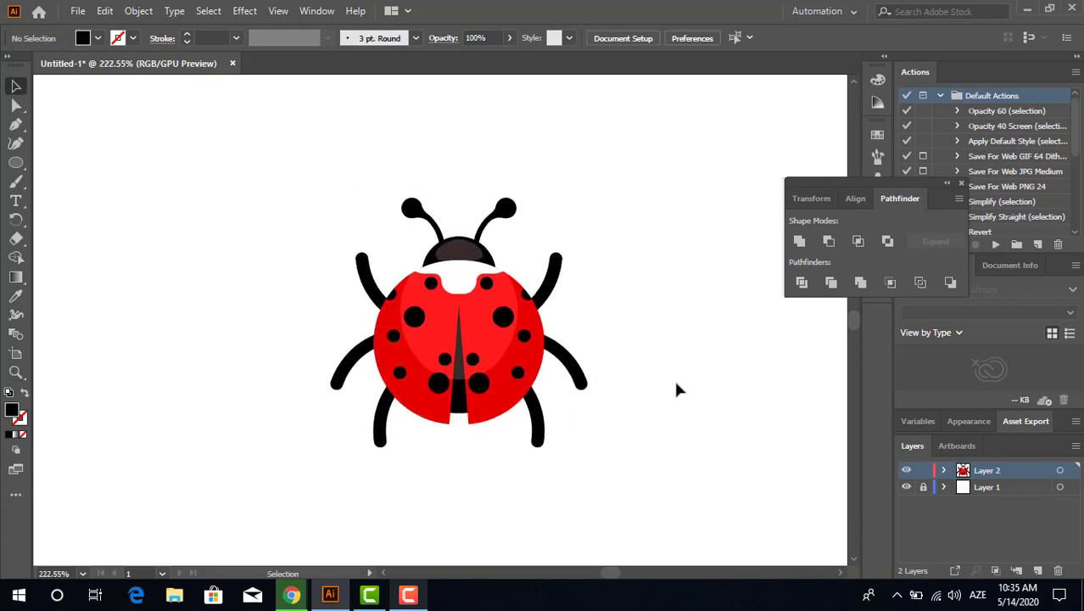